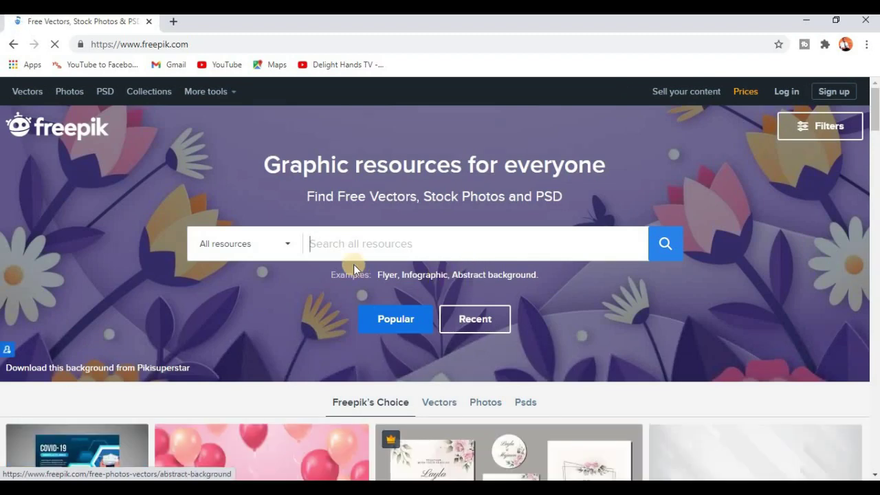
Restrict the resource search to free photos by enabling the Free and Photos filters.
{"action": "left_click", "coordinate": [284, 246]}
{"action": "left_click", "coordinate": [199, 331]}
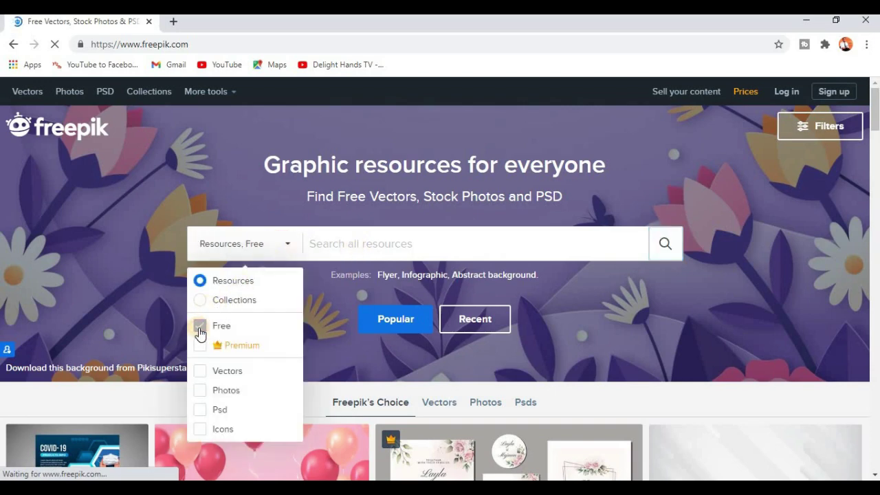
{"action": "left_click", "coordinate": [199, 392]}
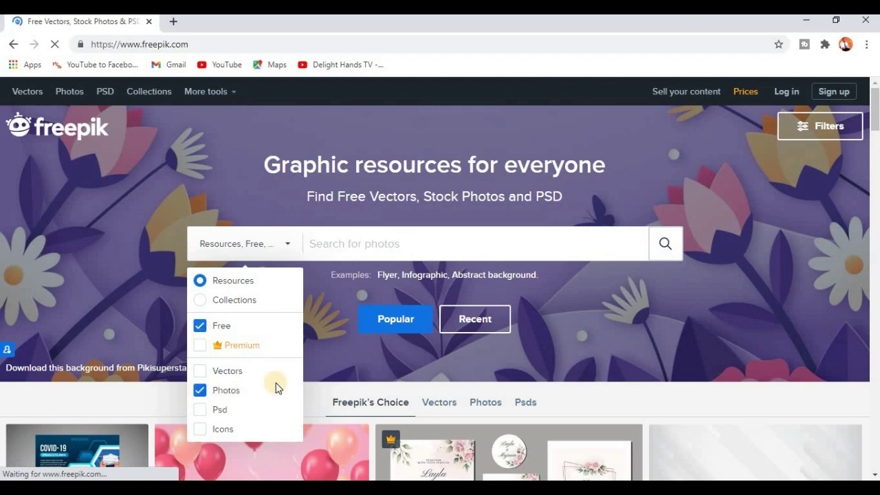
{"action": "left_click", "coordinate": [200, 327]}
{"action": "left_click", "coordinate": [199, 327]}
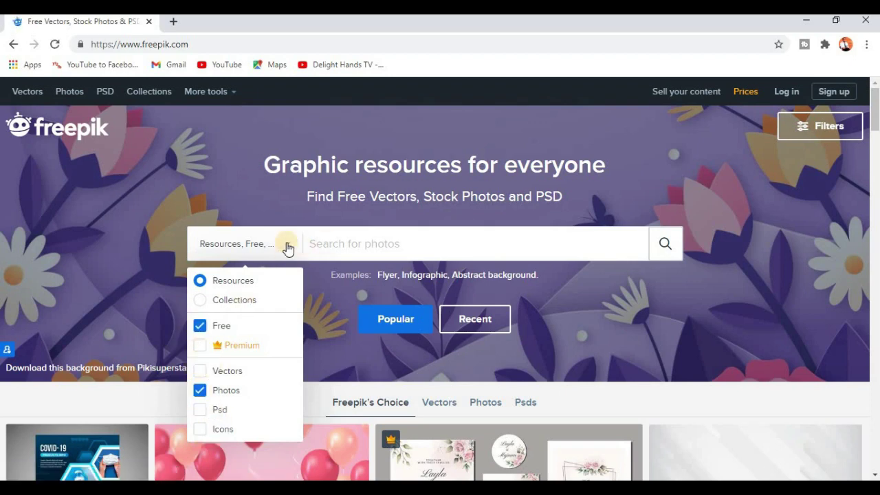
Search the filtered resources for "fashion model".
{"action": "left_click", "coordinate": [378, 242]}
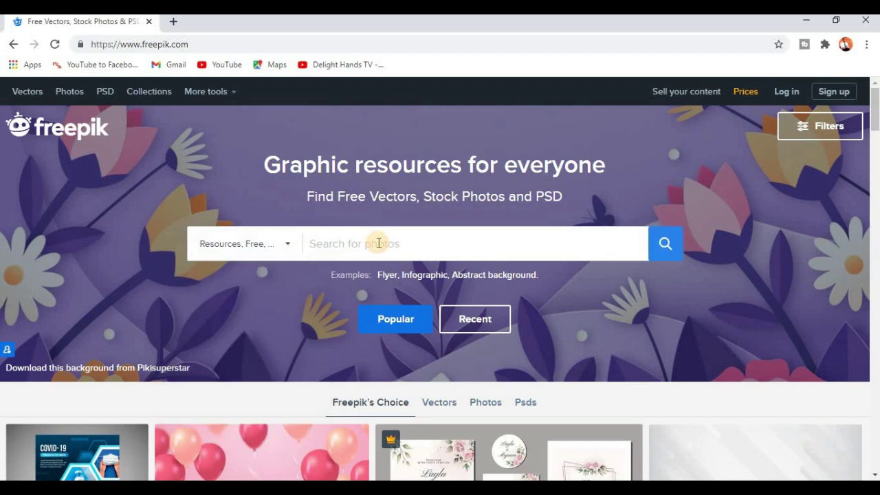
{"action": "type", "text": "fashion"}
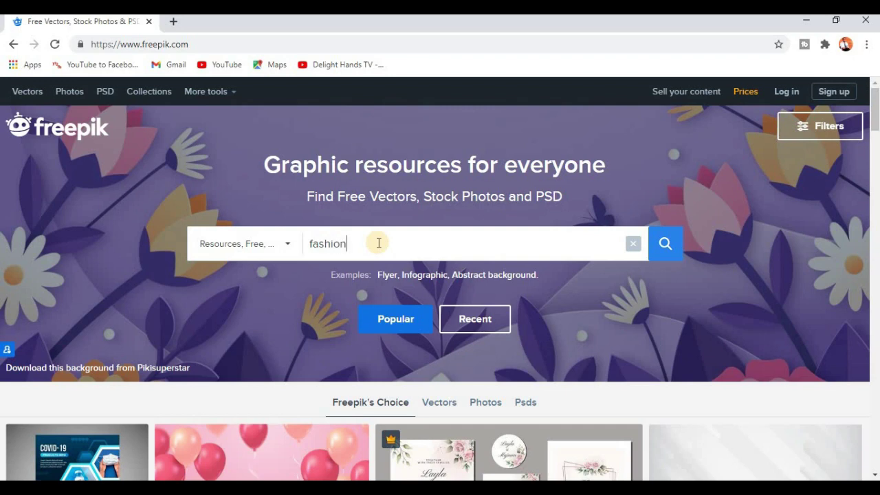
{"action": "type", "text": " model"}
{"action": "key", "text": "Return"}
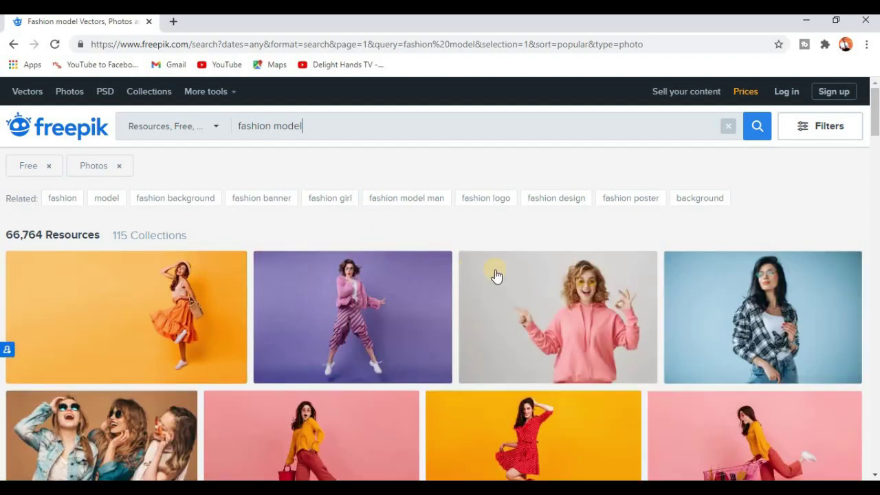
Look through the first page of fashion model photos for a suitable image.
{"action": "scroll", "coordinate": [412, 330], "scroll_direction": "down", "scroll_amount": 3}
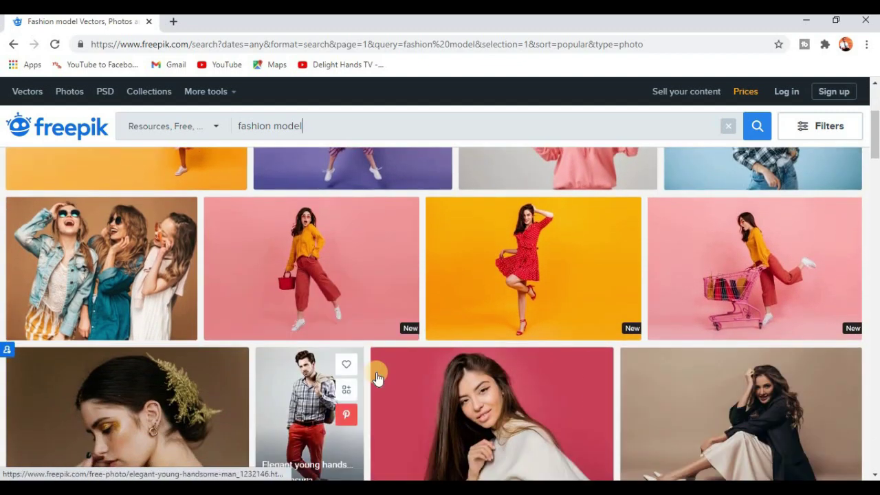
{"action": "scroll", "coordinate": [334, 383], "scroll_direction": "down", "scroll_amount": 4}
{"action": "scroll", "coordinate": [323, 385], "scroll_direction": "down", "scroll_amount": 5}
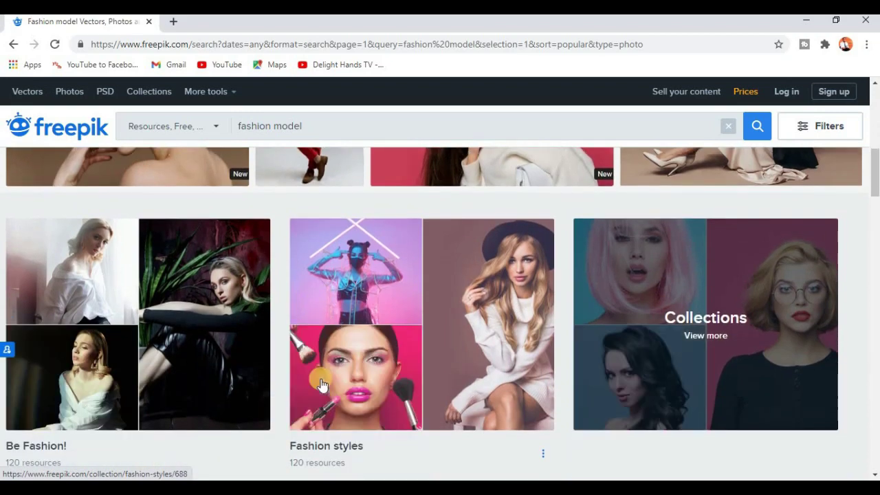
{"action": "scroll", "coordinate": [320, 383], "scroll_direction": "down", "scroll_amount": 4}
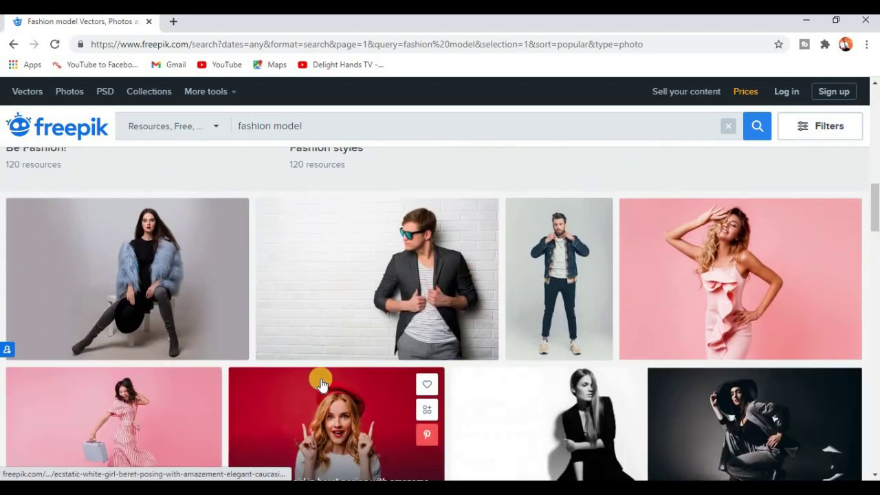
{"action": "scroll", "coordinate": [321, 383], "scroll_direction": "down", "scroll_amount": 5}
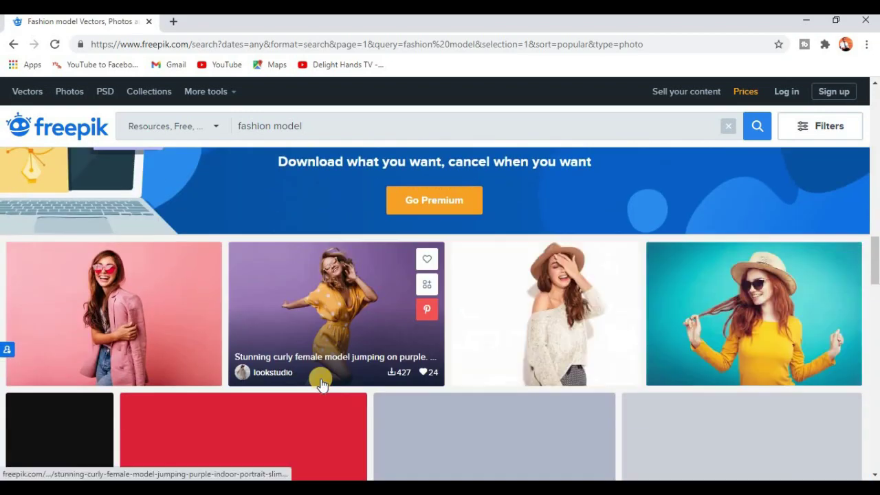
{"action": "scroll", "coordinate": [320, 383], "scroll_direction": "down", "scroll_amount": 8}
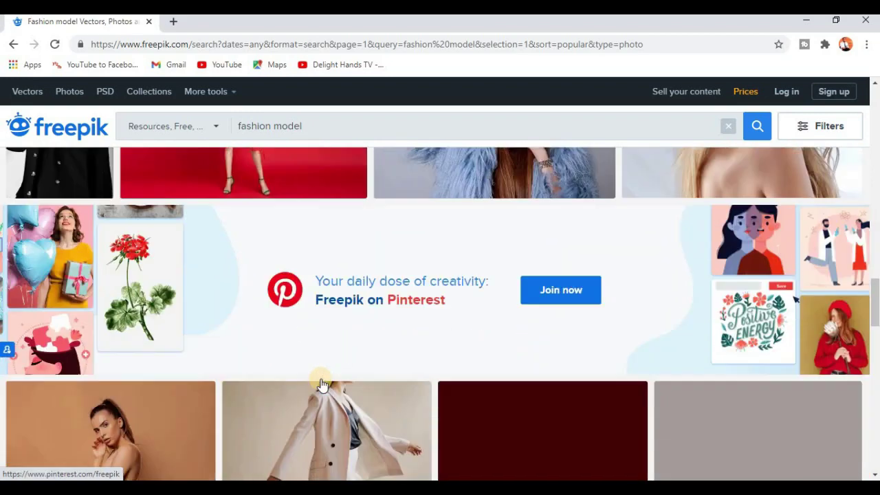
{"action": "scroll", "coordinate": [320, 383], "scroll_direction": "down", "scroll_amount": 2}
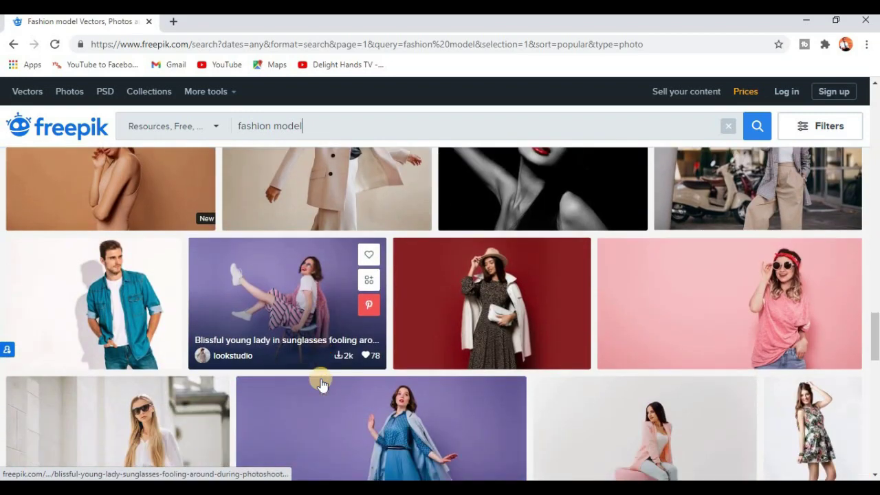
{"action": "scroll", "coordinate": [356, 373], "scroll_direction": "up", "scroll_amount": 5}
{"action": "scroll", "coordinate": [355, 373], "scroll_direction": "down", "scroll_amount": 4}
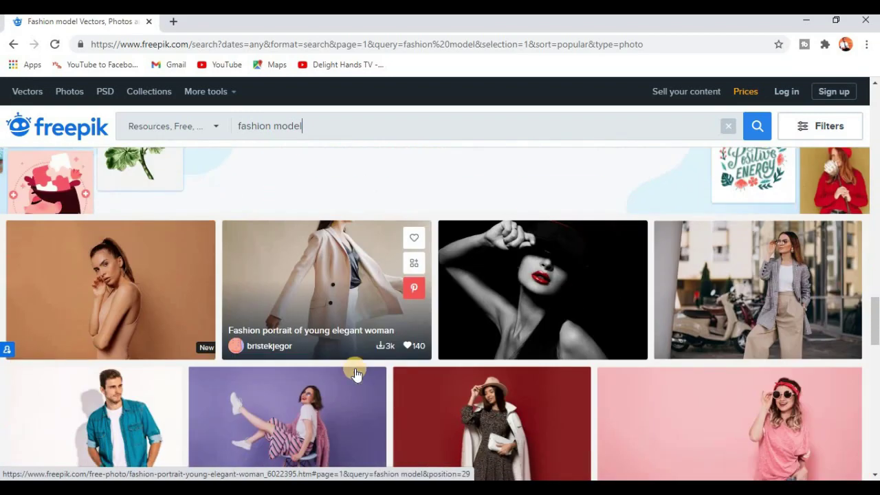
{"action": "scroll", "coordinate": [355, 373], "scroll_direction": "down", "scroll_amount": 1}
{"action": "scroll", "coordinate": [356, 373], "scroll_direction": "down", "scroll_amount": 4}
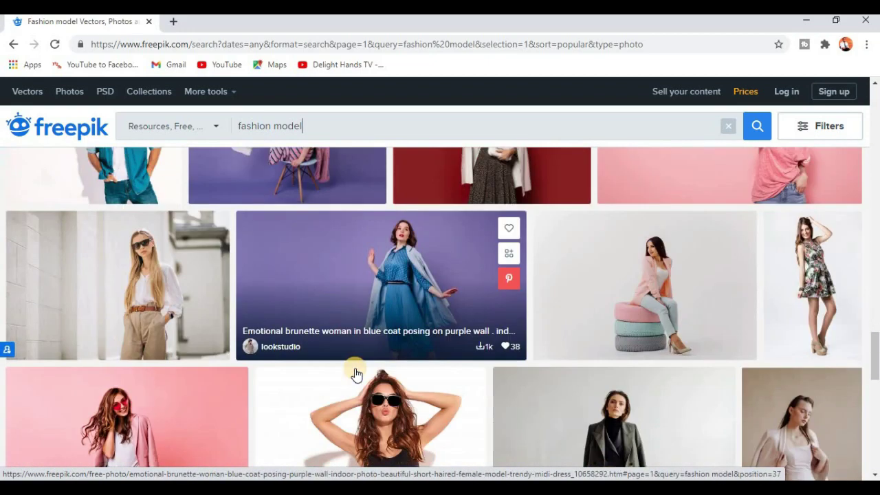
{"action": "scroll", "coordinate": [355, 373], "scroll_direction": "down", "scroll_amount": 1}
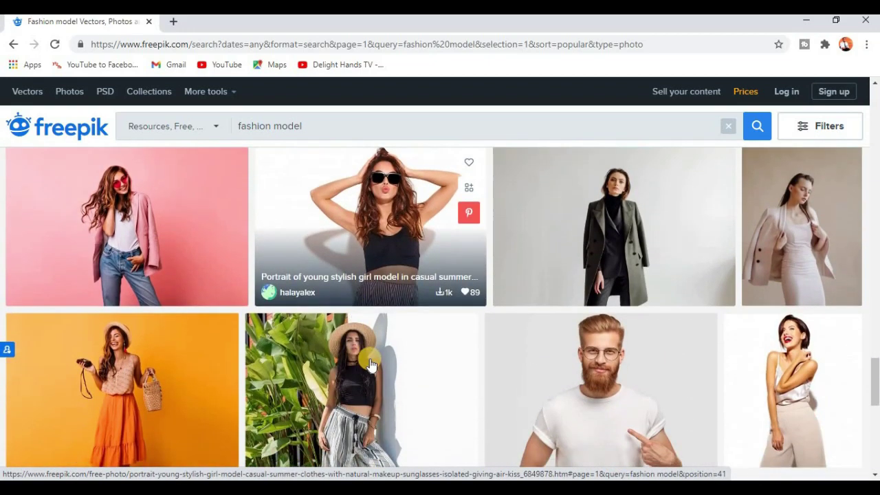
{"action": "scroll", "coordinate": [370, 364], "scroll_direction": "down", "scroll_amount": 3}
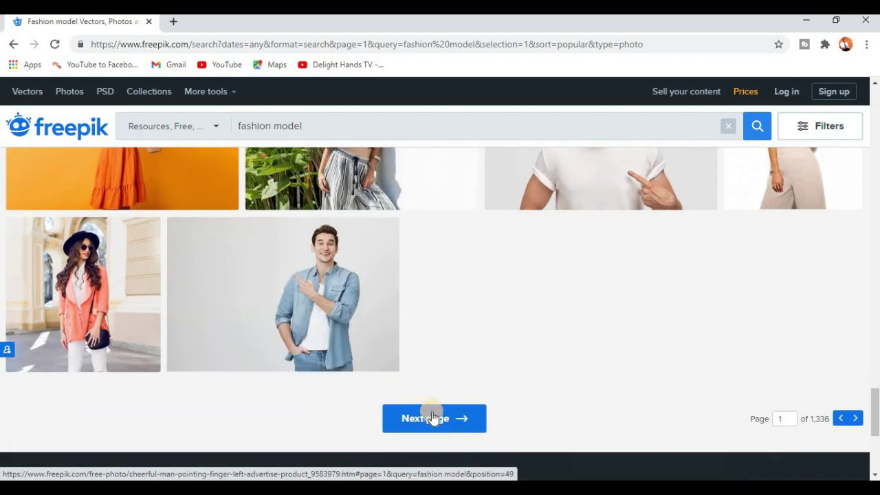
Go to the second results page, dismissing the pop-up ad window, and open the photo of the seated woman in a winter fur coat.
{"action": "left_click", "coordinate": [434, 418]}
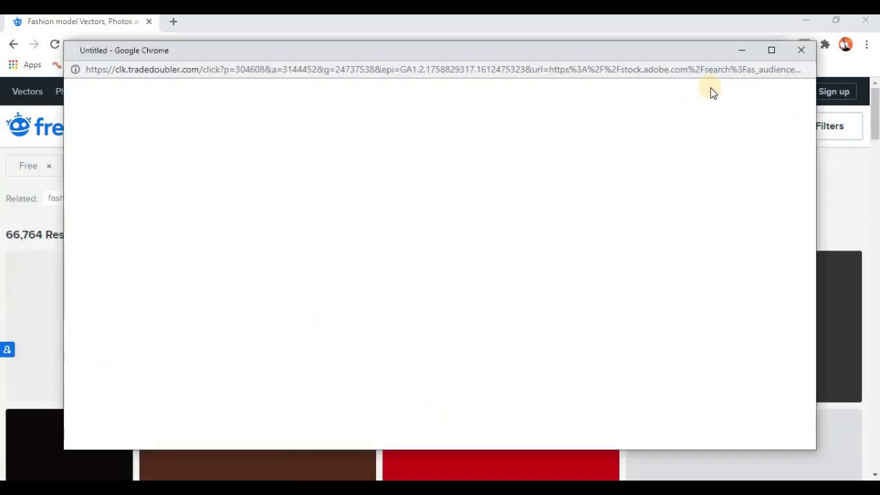
{"action": "left_click", "coordinate": [793, 51]}
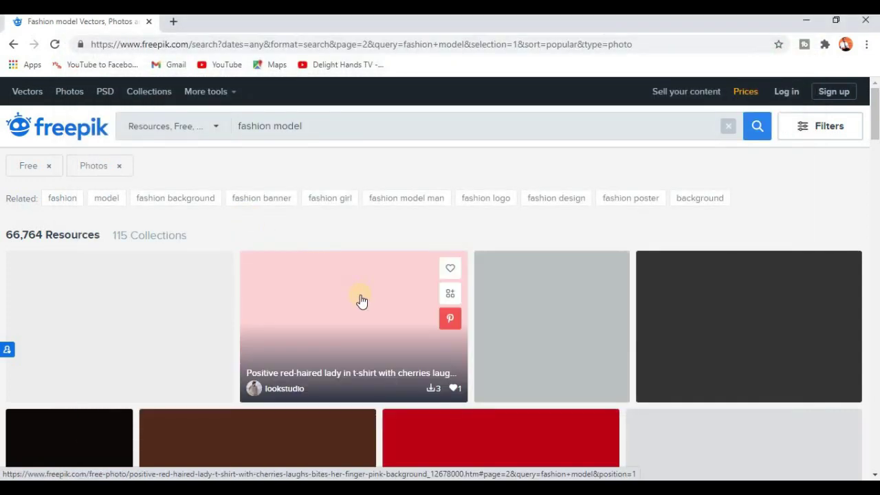
{"action": "scroll", "coordinate": [345, 332], "scroll_direction": "down", "scroll_amount": 7}
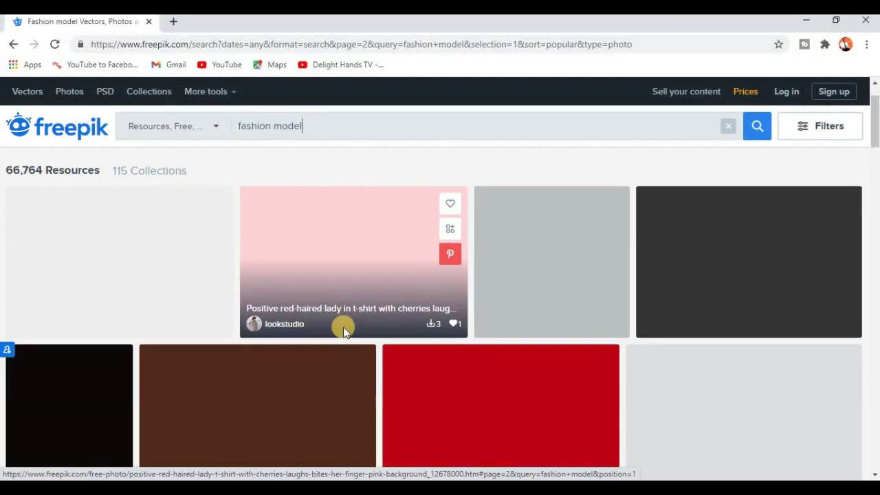
{"action": "scroll", "coordinate": [345, 330], "scroll_direction": "up", "scroll_amount": 8}
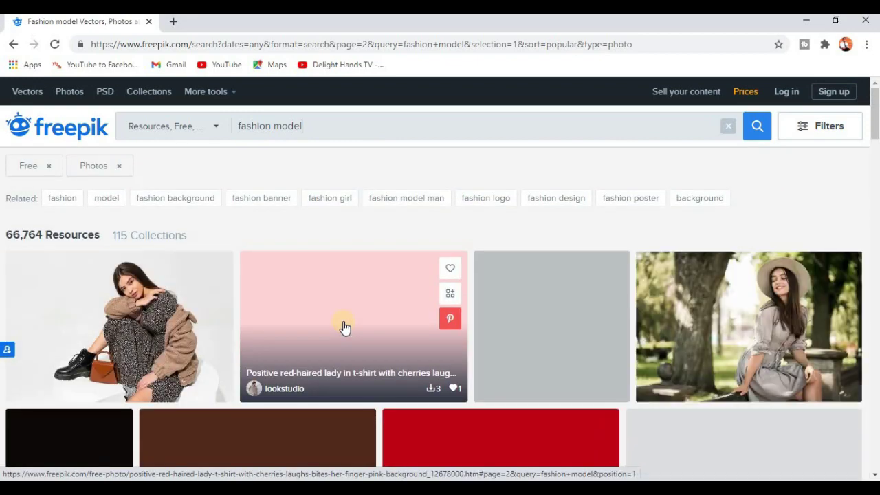
{"action": "scroll", "coordinate": [351, 335], "scroll_direction": "down", "scroll_amount": 6}
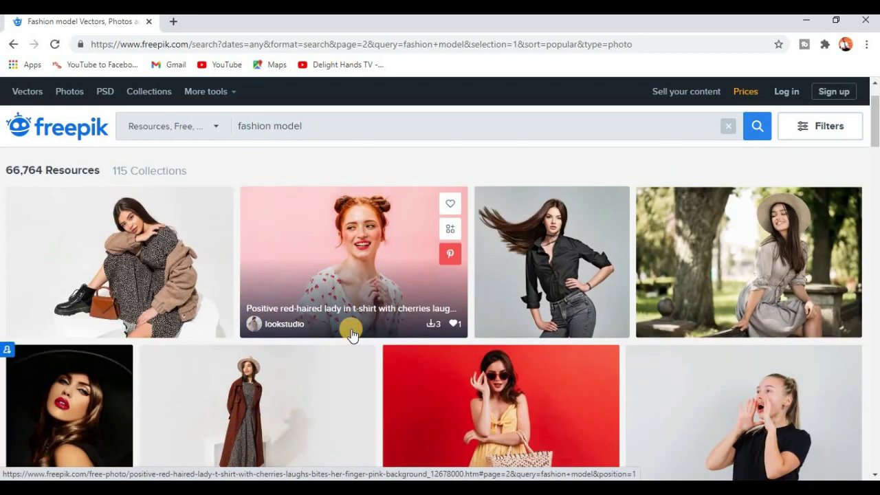
{"action": "scroll", "coordinate": [354, 333], "scroll_direction": "down", "scroll_amount": 10}
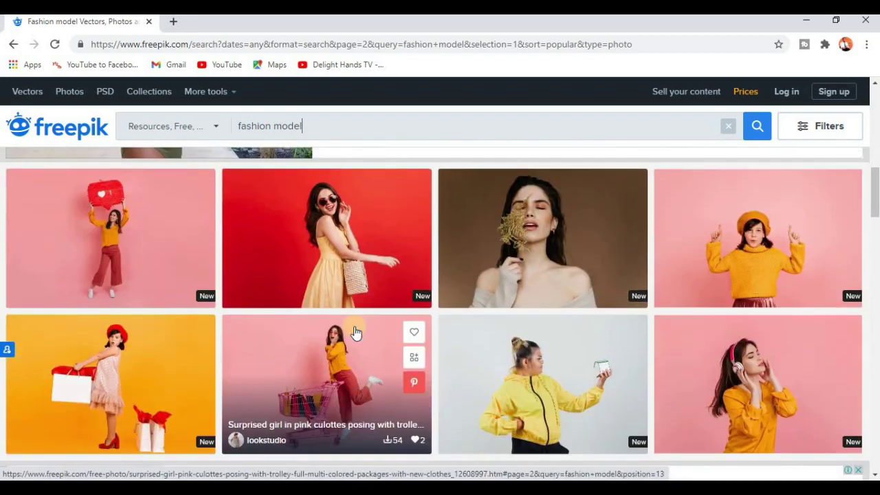
{"action": "scroll", "coordinate": [354, 332], "scroll_direction": "down", "scroll_amount": 2}
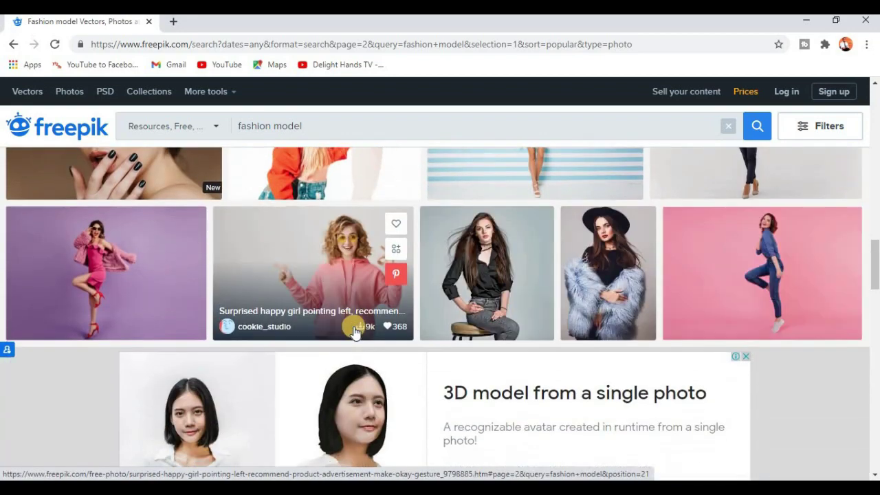
{"action": "scroll", "coordinate": [321, 325], "scroll_direction": "down", "scroll_amount": 2}
{"action": "scroll", "coordinate": [321, 325], "scroll_direction": "down", "scroll_amount": 3}
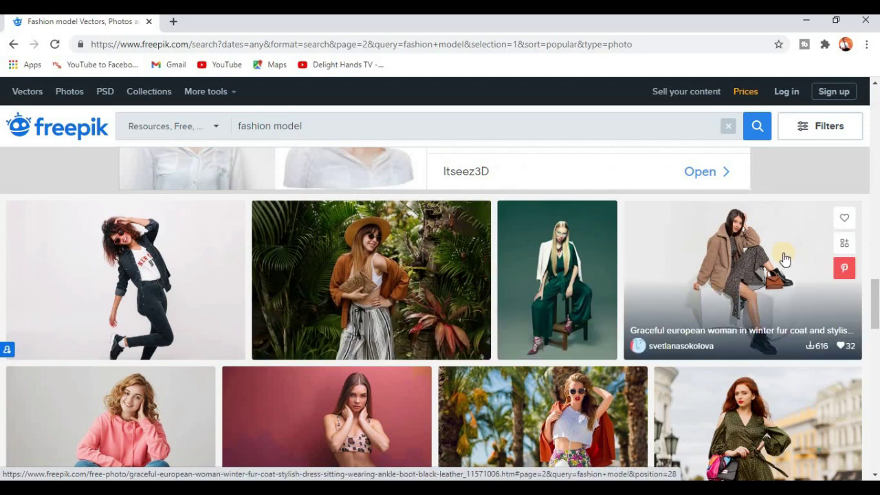
{"action": "left_click", "coordinate": [761, 265]}
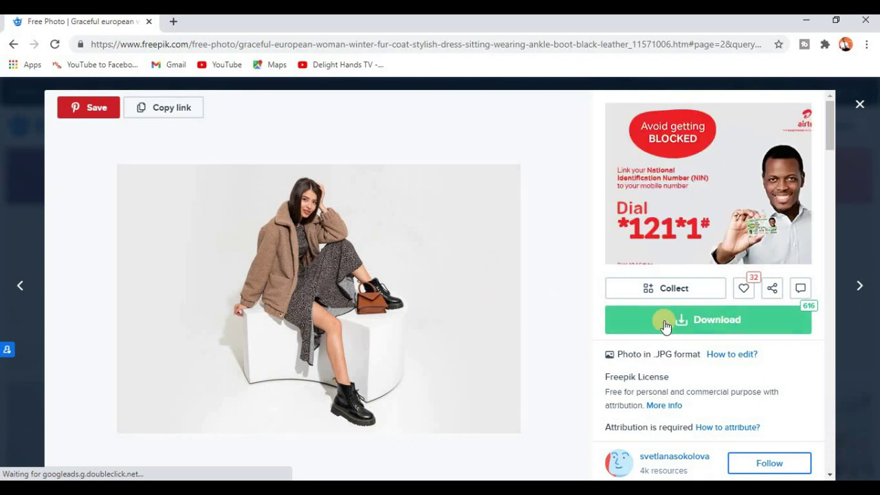
Download the photo with the free attribution-required option and copy its attribution link.
{"action": "left_click", "coordinate": [690, 321]}
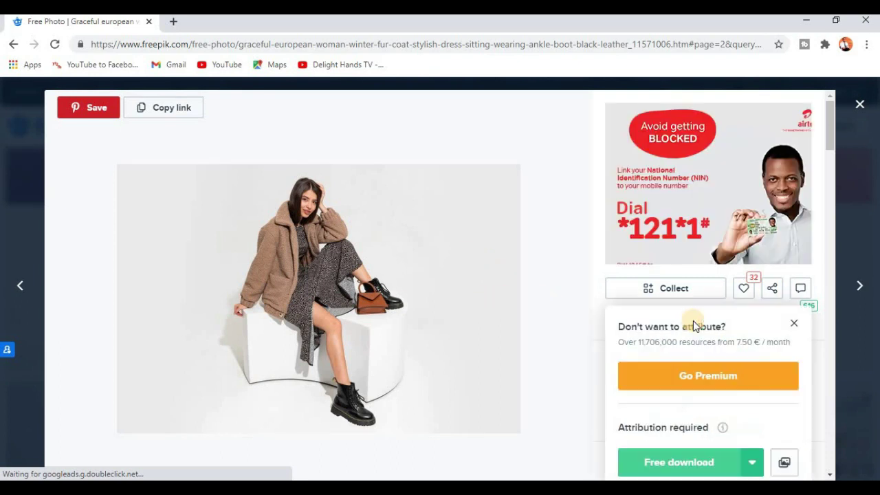
{"action": "left_click", "coordinate": [668, 460]}
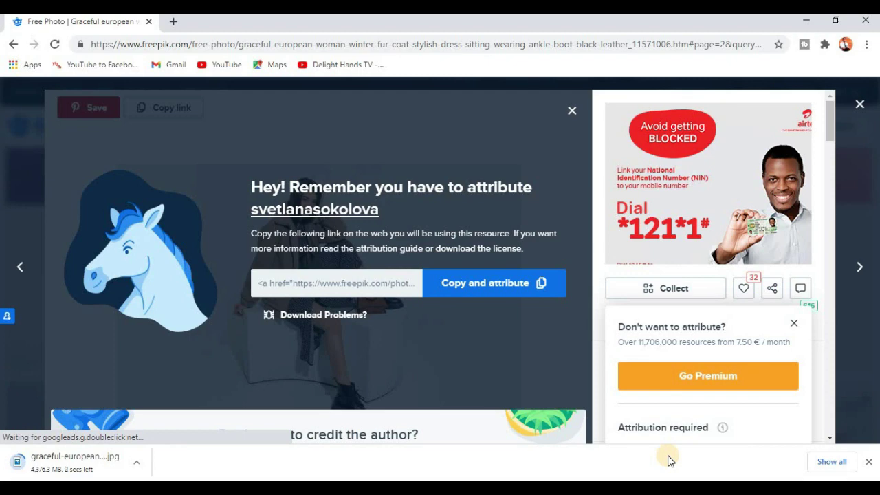
{"action": "left_click", "coordinate": [473, 288]}
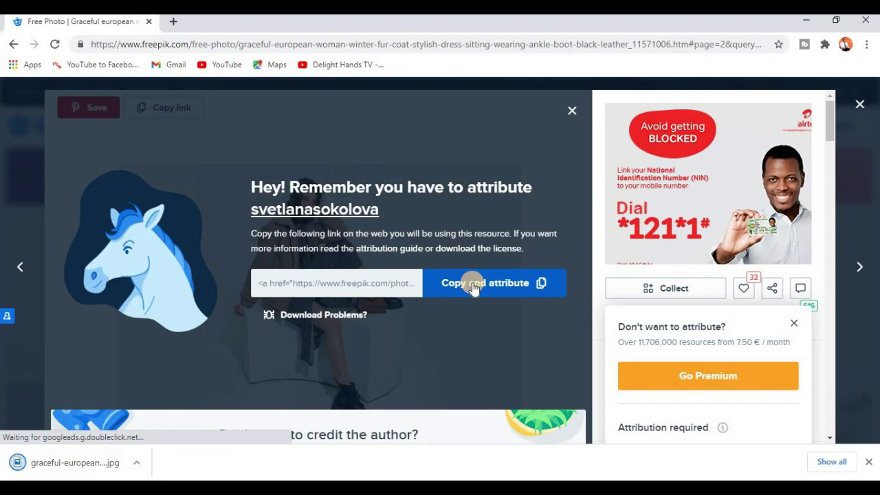
{"action": "left_click", "coordinate": [465, 286]}
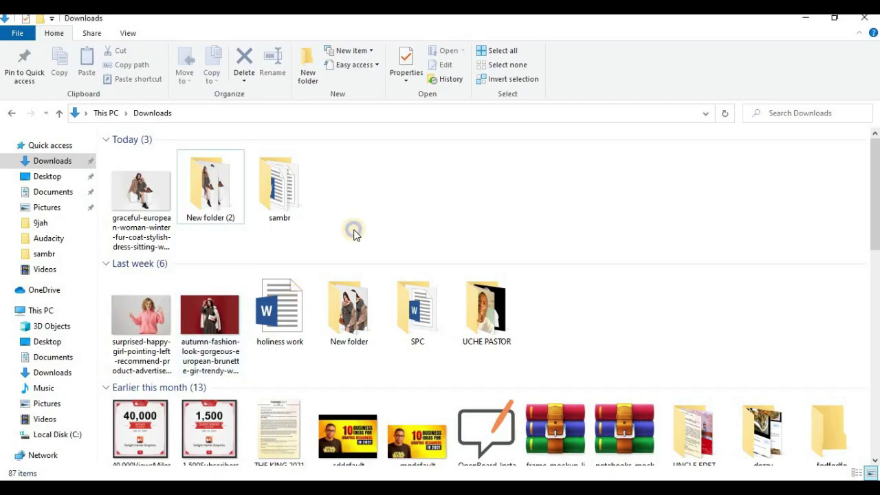
Switch to File Explorer and create a new folder in Downloads.
{"action": "right_click", "coordinate": [354, 231]}
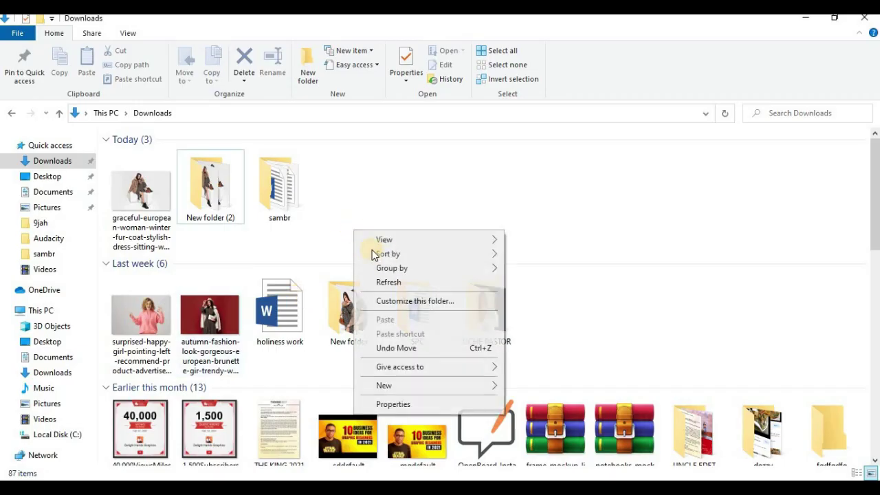
{"action": "left_click", "coordinate": [493, 383]}
{"action": "left_click", "coordinate": [550, 210]}
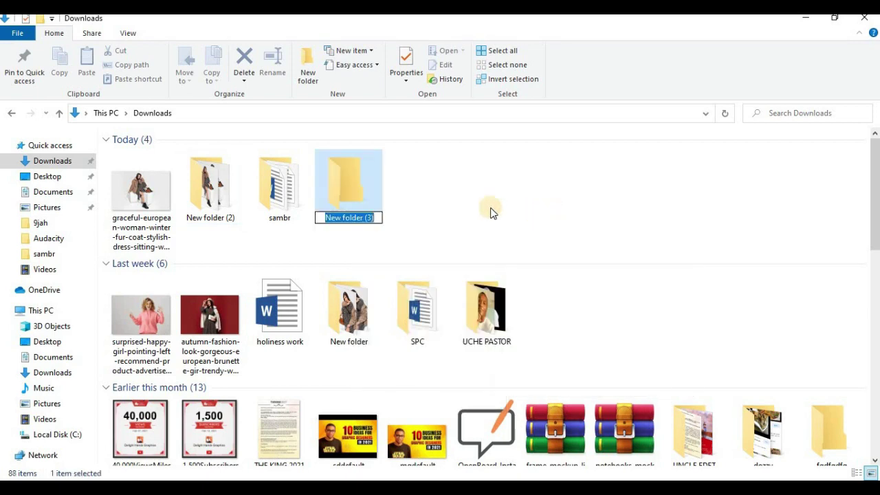
Open the new folder and create a text document in it, keeping the default file name.
{"action": "double_click", "coordinate": [360, 179]}
{"action": "right_click", "coordinate": [359, 187]}
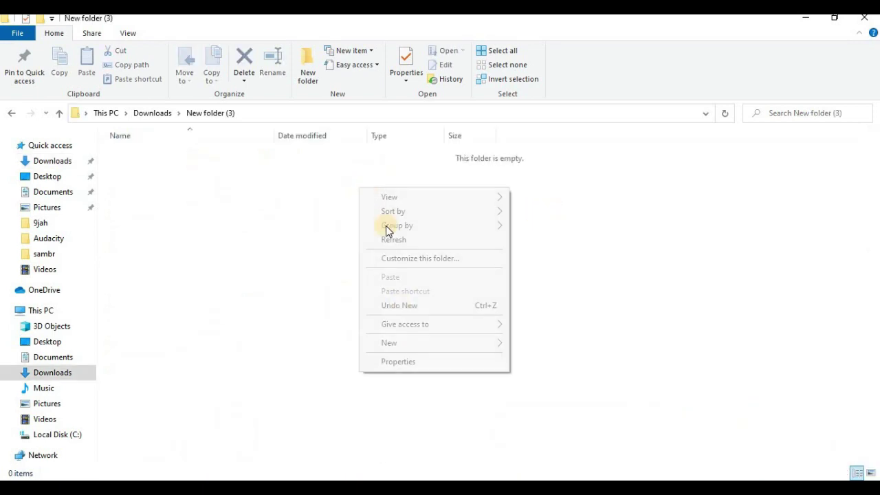
{"action": "mouse_move", "coordinate": [427, 346]}
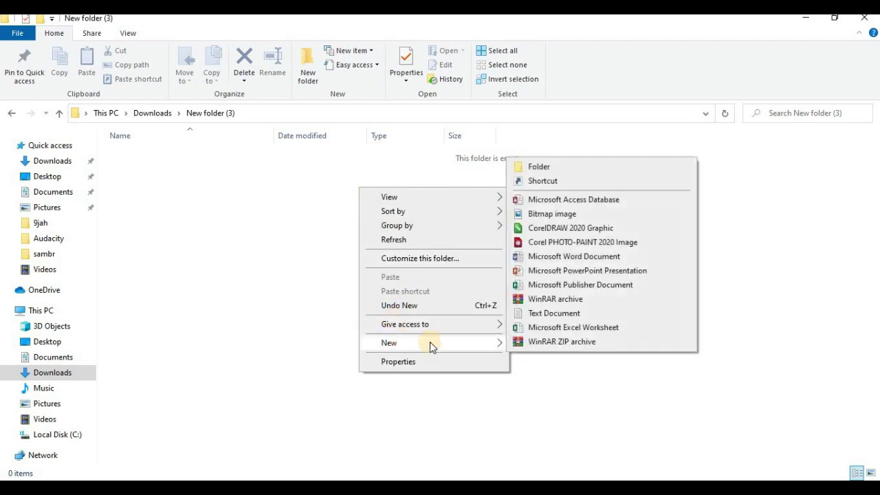
{"action": "left_click", "coordinate": [545, 315]}
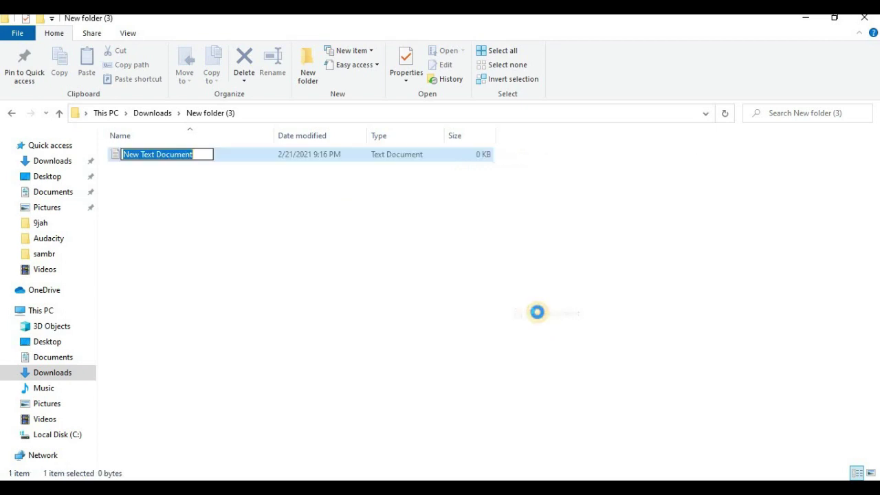
{"action": "left_click", "coordinate": [231, 154]}
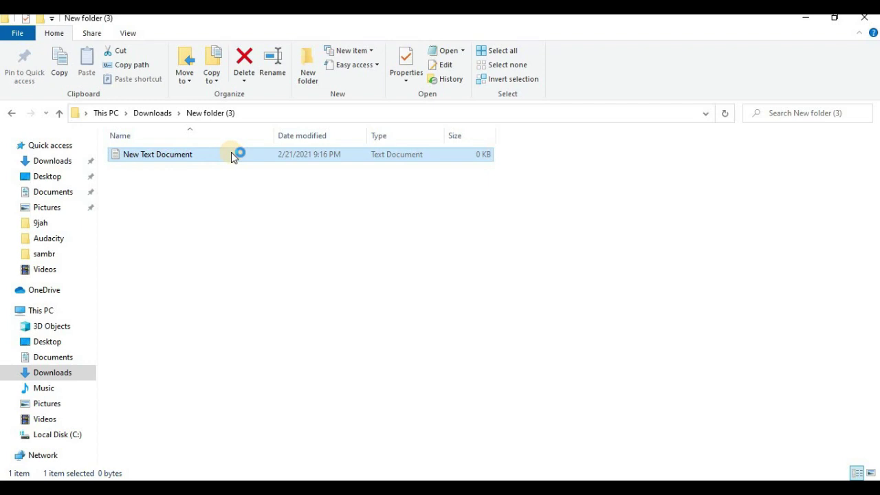
Paste the copied attribution link into the empty text document.
{"action": "right_click", "coordinate": [268, 179]}
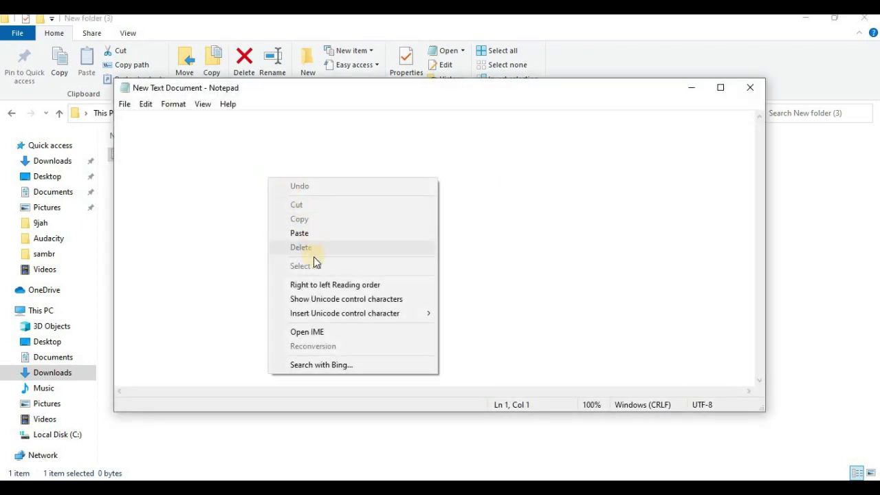
{"action": "left_click", "coordinate": [312, 235]}
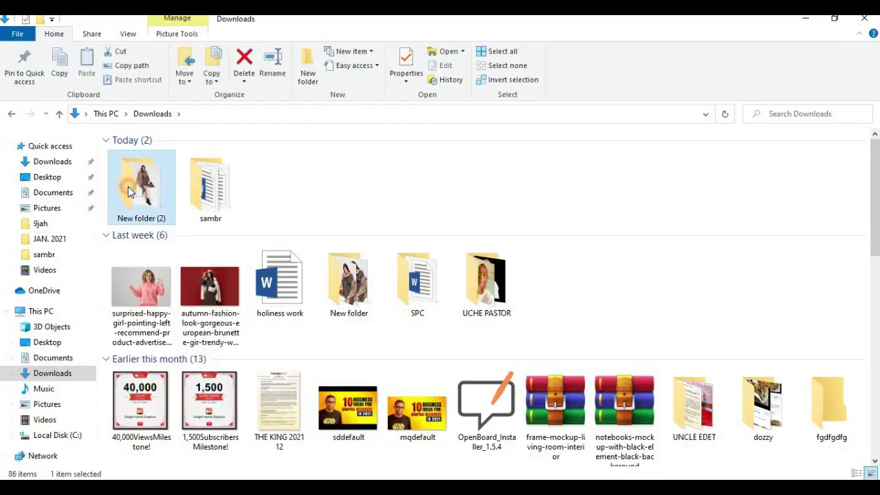
Open the seated woman photo from New folder (2) in Photoshop and duplicate its background layer.
{"action": "double_click", "coordinate": [128, 186]}
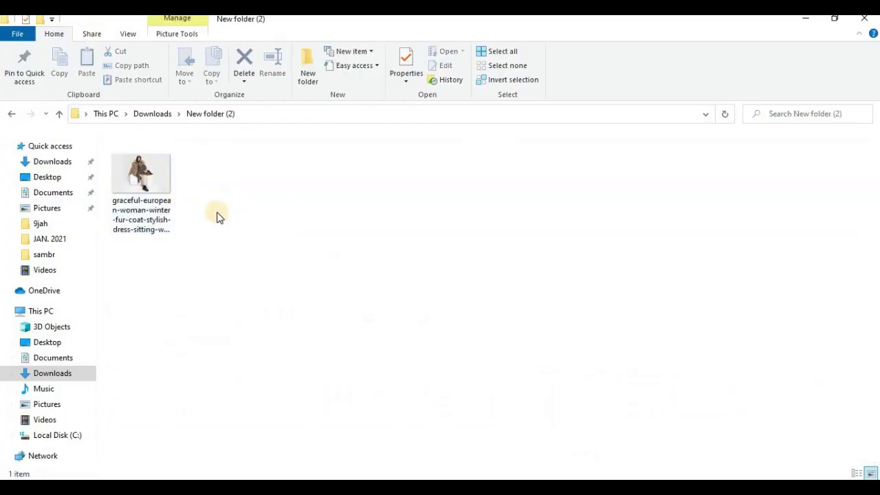
{"action": "double_click", "coordinate": [141, 173]}
{"action": "left_click_drag", "start_coordinate": [258, 266], "coordinate": [320, 293]}
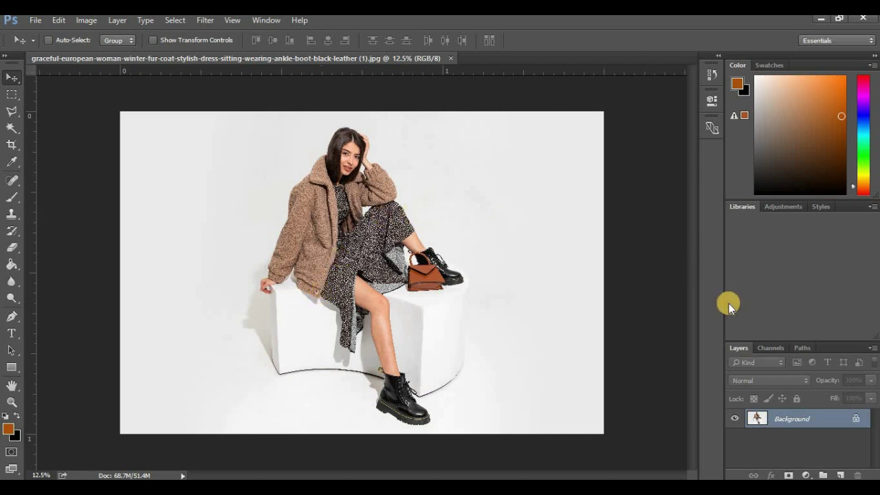
{"action": "key", "text": "ctrl+j"}
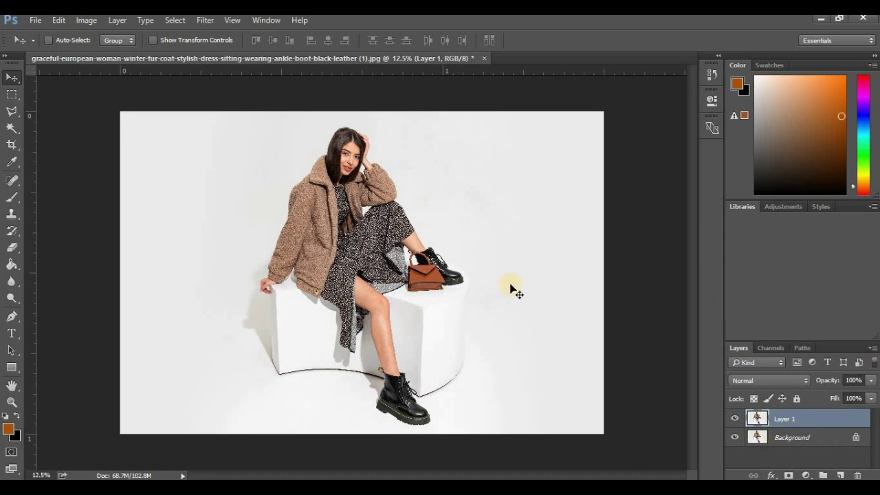
With the Polygonal Lasso Tool, start a selection beside the woman's raised wrist and outline loosely around her hand and hair.
{"action": "left_click", "coordinate": [12, 110]}
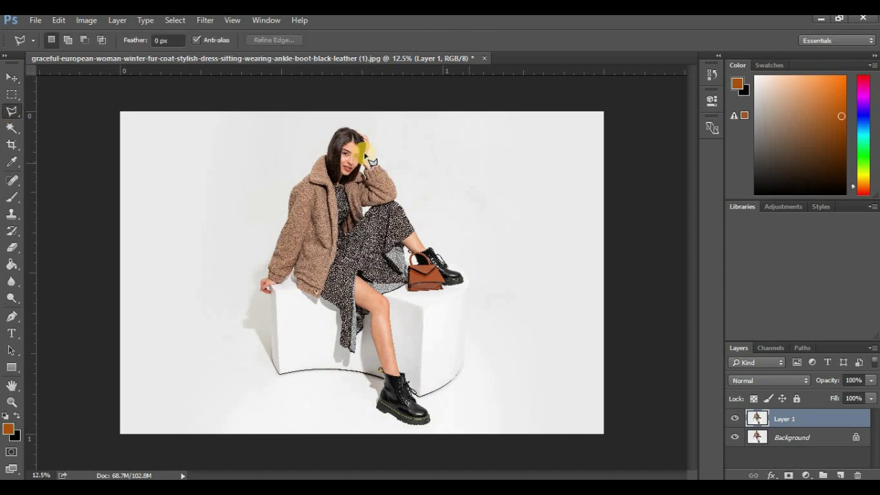
{"action": "left_click", "coordinate": [15, 112]}
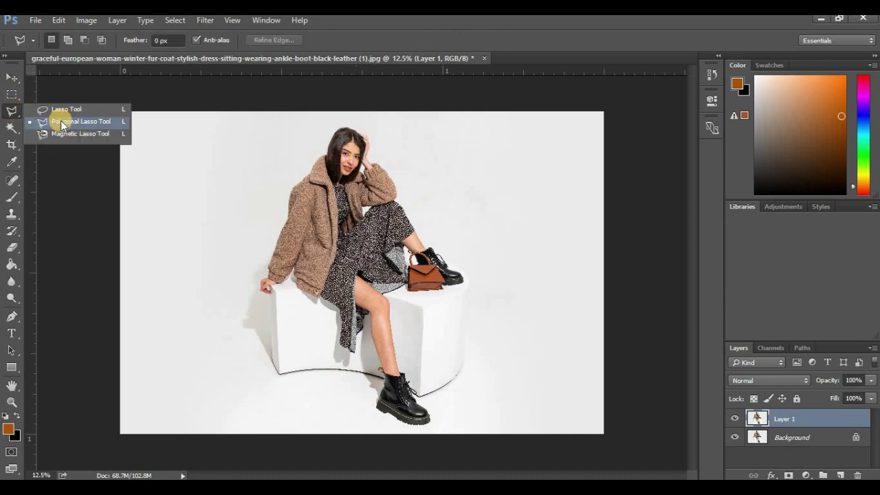
{"action": "left_click", "coordinate": [61, 120]}
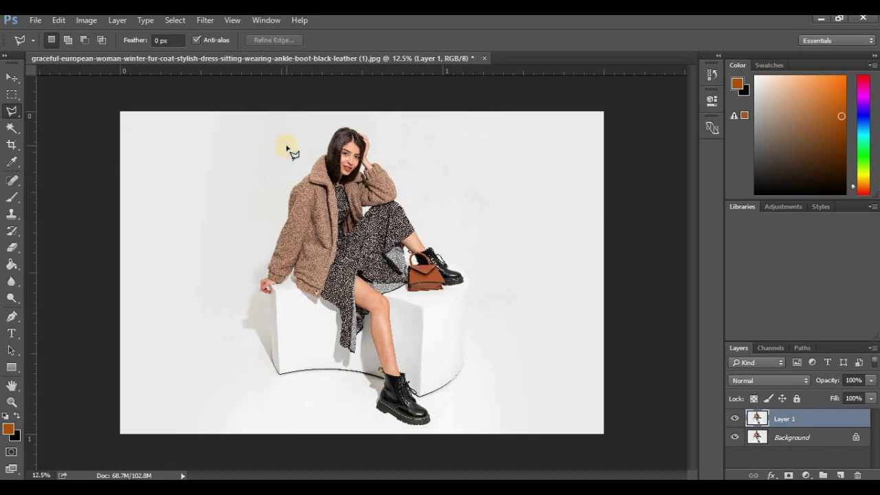
{"action": "left_click", "coordinate": [351, 141]}
{"action": "scroll", "coordinate": [351, 128], "scroll_direction": "up", "scroll_amount": 8}
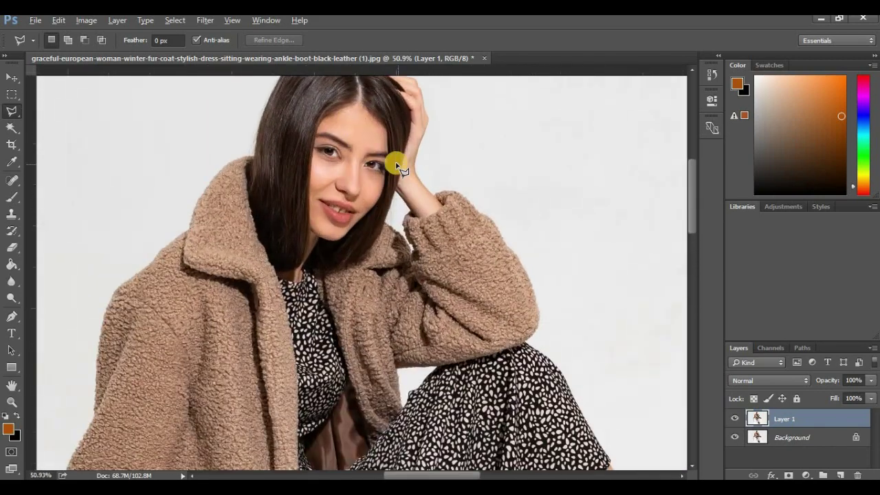
{"action": "left_click_drag", "start_coordinate": [343, 153], "coordinate": [354, 205]}
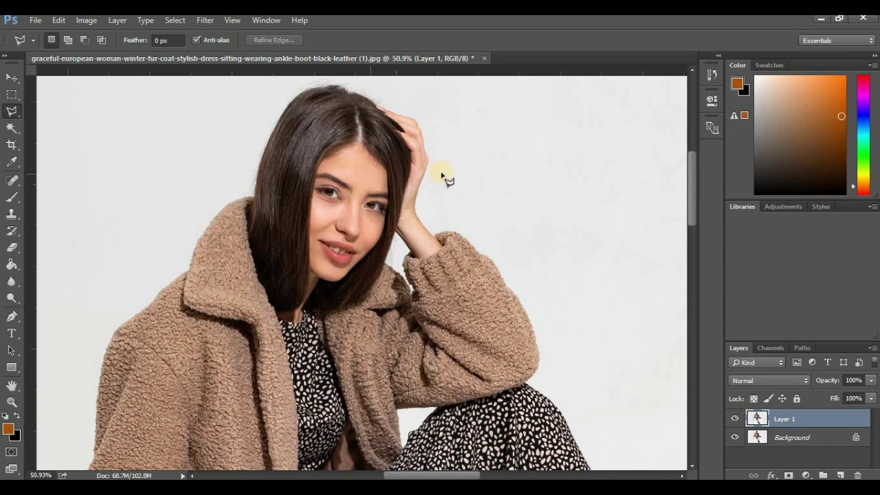
{"action": "left_click", "coordinate": [436, 214]}
{"action": "left_click", "coordinate": [440, 142]}
{"action": "left_click", "coordinate": [431, 105]}
{"action": "left_click", "coordinate": [309, 74]}
{"action": "left_click", "coordinate": [258, 95]}
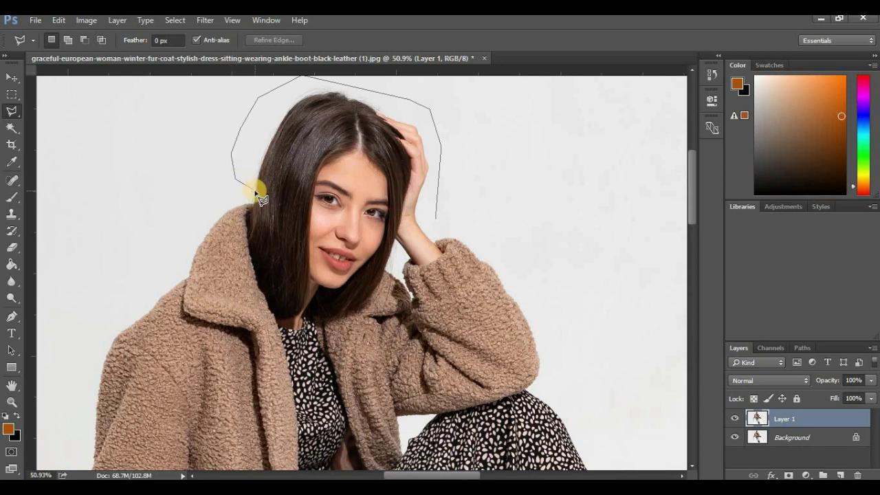
{"action": "scroll", "coordinate": [256, 196], "scroll_direction": "up", "scroll_amount": 2}
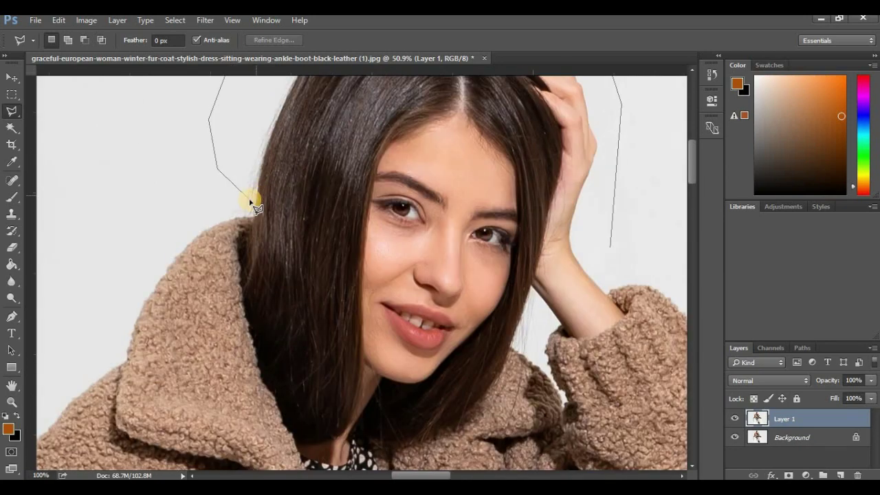
Continue the lasso outline closely along the edge between the hair and the coat collar, down to the neckline.
{"action": "left_click", "coordinate": [252, 216]}
{"action": "left_click", "coordinate": [242, 244]}
{"action": "left_click", "coordinate": [240, 280]}
{"action": "left_click", "coordinate": [249, 326]}
{"action": "left_click", "coordinate": [263, 383]}
{"action": "left_click", "coordinate": [278, 415]}
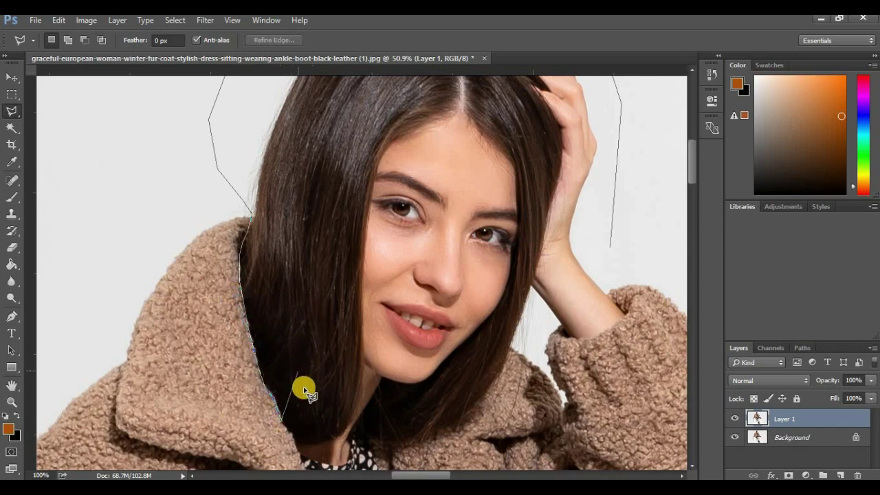
{"action": "left_click_drag", "start_coordinate": [305, 398], "coordinate": [235, 213]}
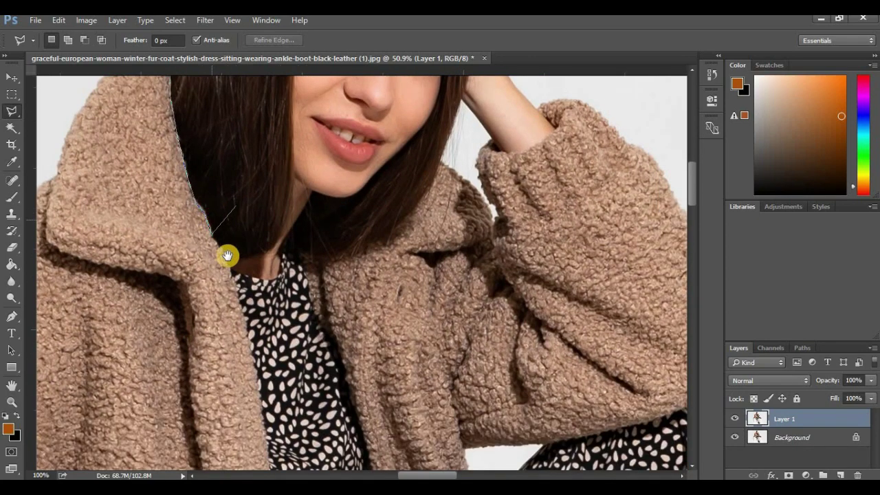
{"action": "left_click", "coordinate": [220, 247]}
{"action": "left_click", "coordinate": [231, 269]}
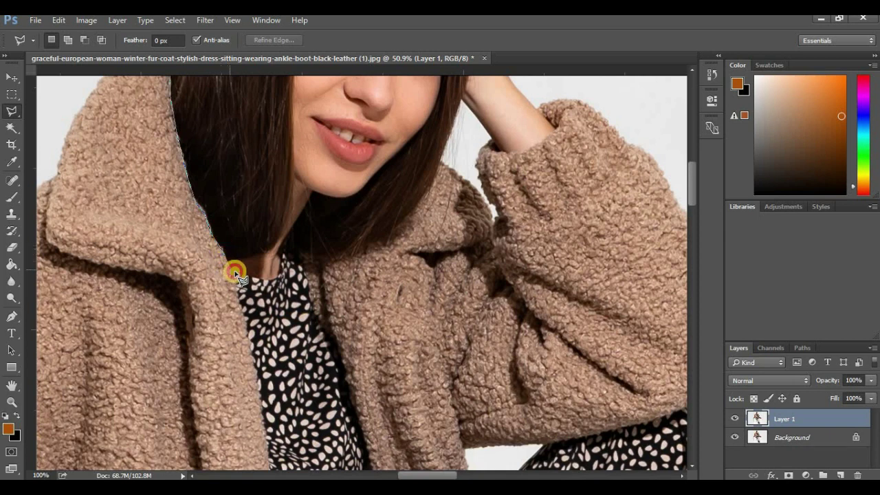
Trace the outline across the dress neckline, up the neck and along the hair ends to the opposite collar.
{"action": "left_click", "coordinate": [273, 280]}
{"action": "left_click", "coordinate": [285, 244]}
{"action": "left_click", "coordinate": [290, 255]}
{"action": "left_click", "coordinate": [364, 246]}
{"action": "left_click", "coordinate": [403, 230]}
{"action": "left_click", "coordinate": [418, 203]}
{"action": "left_click", "coordinate": [447, 155]}
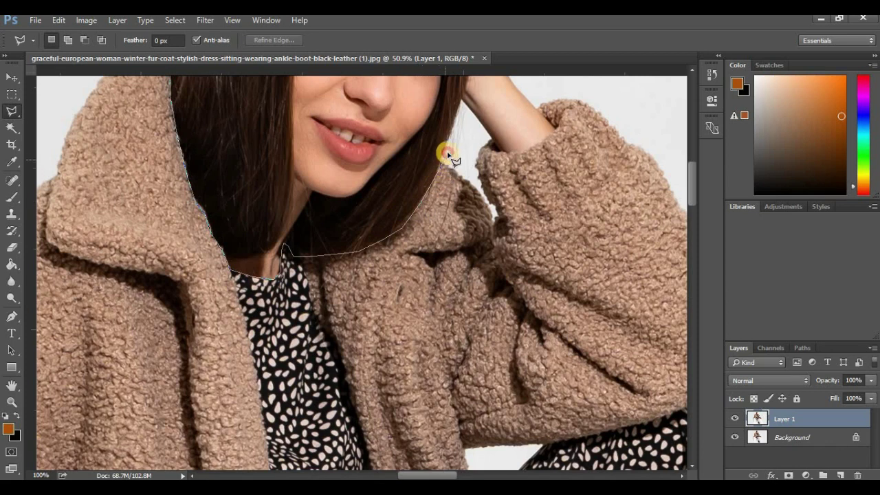
Trace along the sleeve cuff under the raised wrist and close the selection around the head and hand.
{"action": "left_click", "coordinate": [492, 140]}
{"action": "left_click", "coordinate": [522, 155]}
{"action": "left_click", "coordinate": [545, 143]}
{"action": "mouse_move", "coordinate": [554, 134]}
{"action": "left_mouse_down"}
{"action": "mouse_move", "coordinate": [530, 207]}
{"action": "mouse_move", "coordinate": [538, 216]}
{"action": "left_mouse_up"}
{"action": "left_click", "coordinate": [529, 203]}
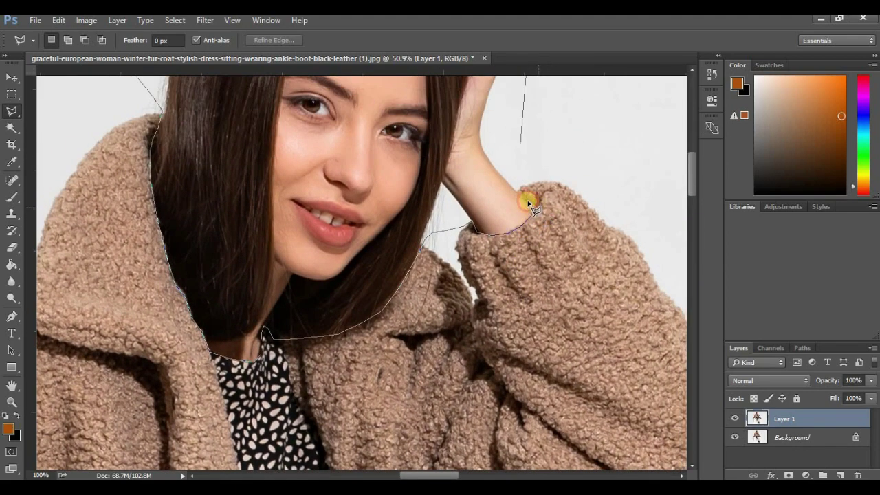
{"action": "double_click", "coordinate": [513, 176]}
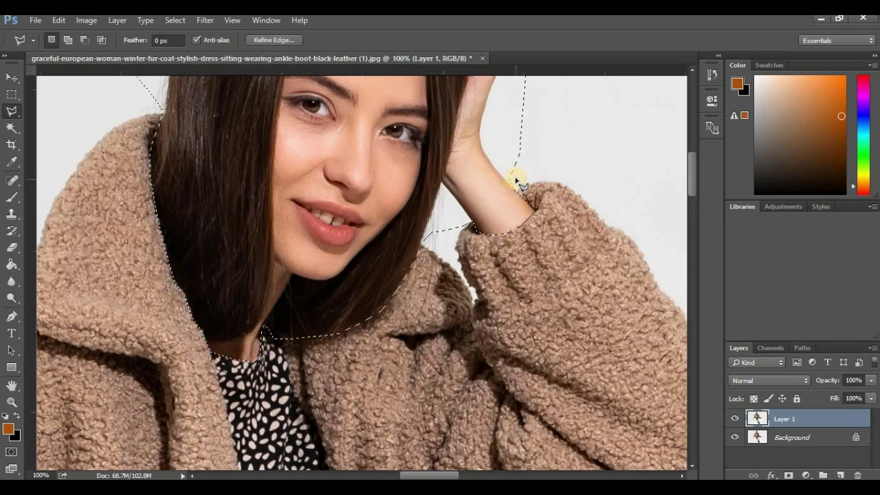
Add the hand resting on the white block to the selection, tracing its fingers, underside and the coat cuff.
{"action": "scroll", "coordinate": [367, 167], "scroll_direction": "down", "scroll_amount": 8}
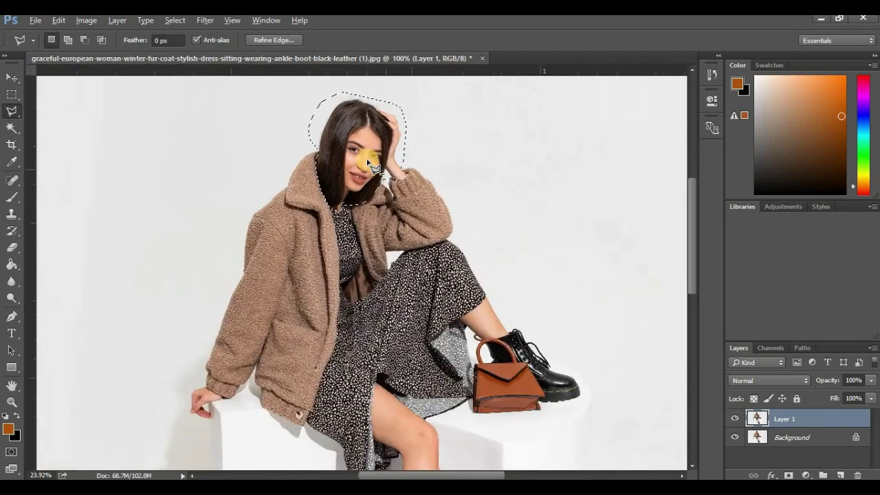
{"action": "scroll", "coordinate": [342, 215], "scroll_direction": "down", "scroll_amount": 2}
{"action": "scroll", "coordinate": [247, 316], "scroll_direction": "up", "scroll_amount": 4}
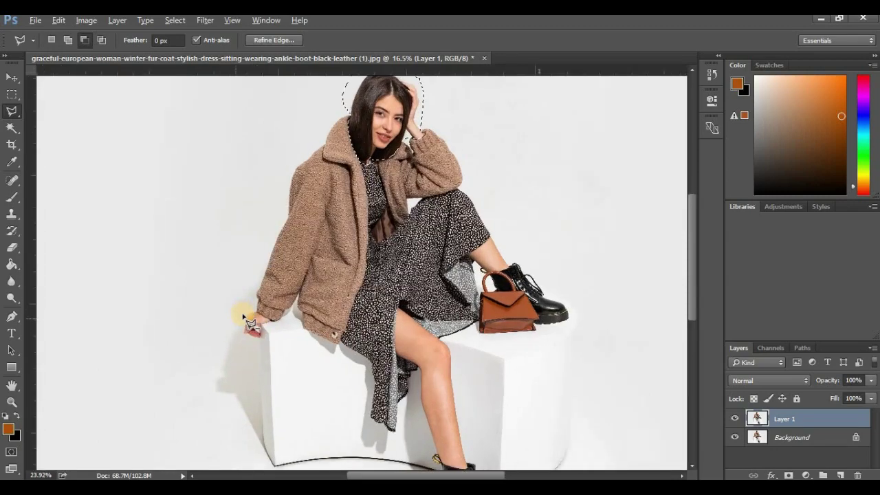
{"action": "scroll", "coordinate": [247, 316], "scroll_direction": "up", "scroll_amount": 5}
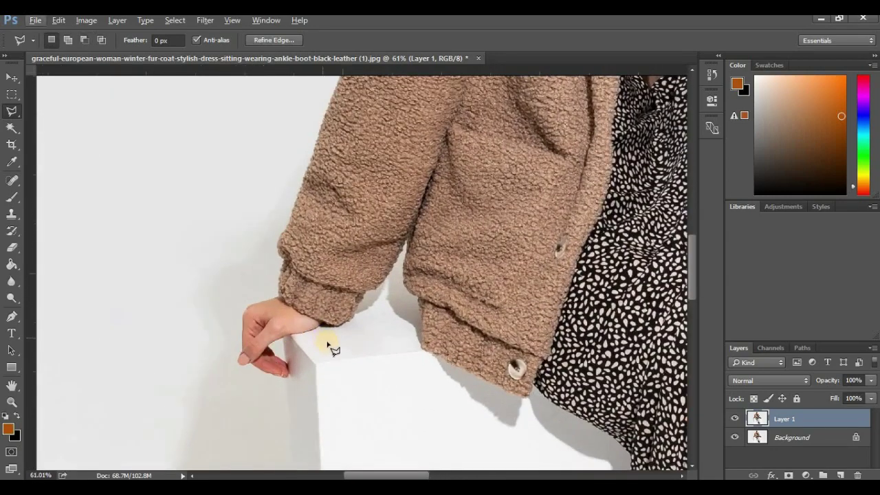
{"action": "key", "text": "shift"}
{"action": "key", "text": "alt"}
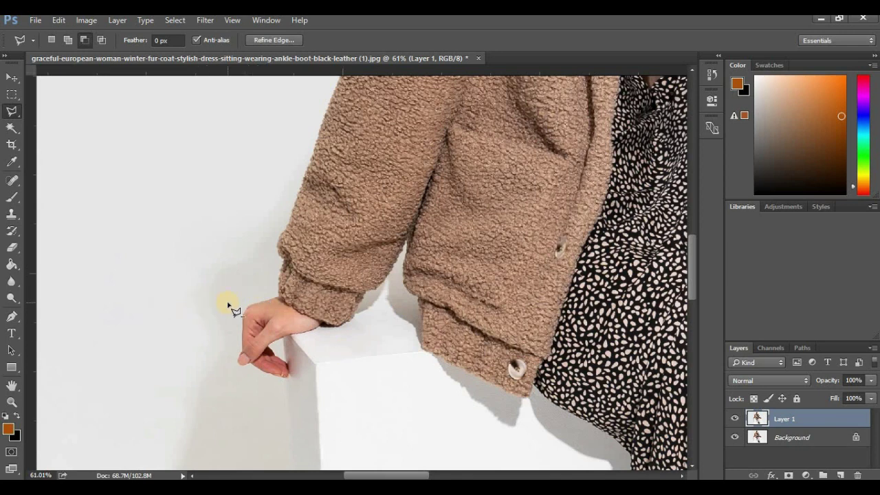
{"action": "key", "text": "shift"}
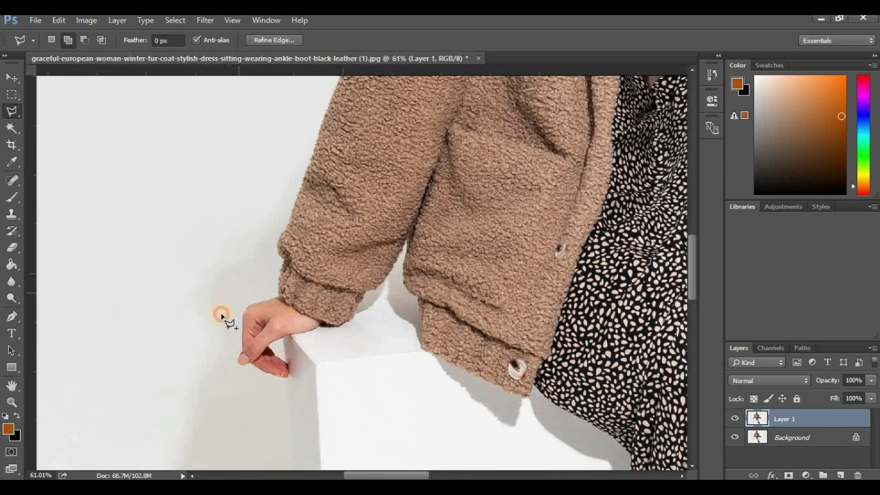
{"action": "left_click", "coordinate": [221, 343]}
{"action": "left_click", "coordinate": [240, 374]}
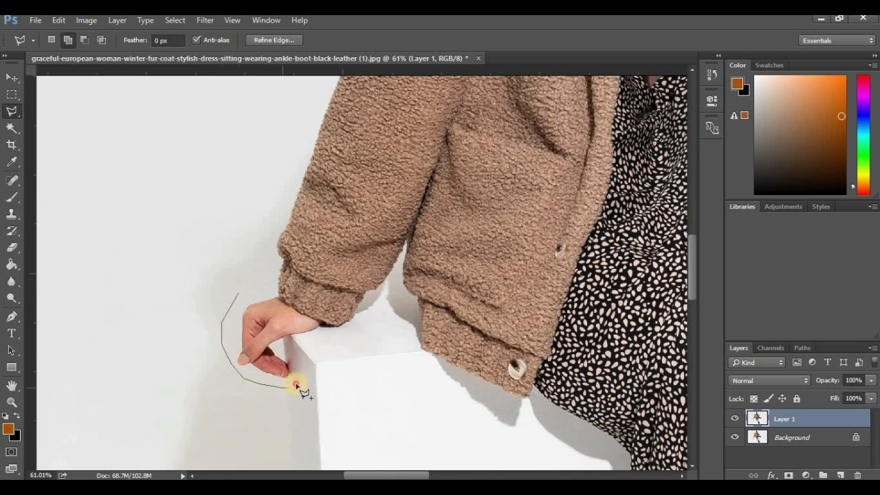
{"action": "left_click", "coordinate": [294, 371]}
{"action": "left_click", "coordinate": [274, 347]}
{"action": "left_click", "coordinate": [291, 337]}
{"action": "left_click", "coordinate": [313, 333]}
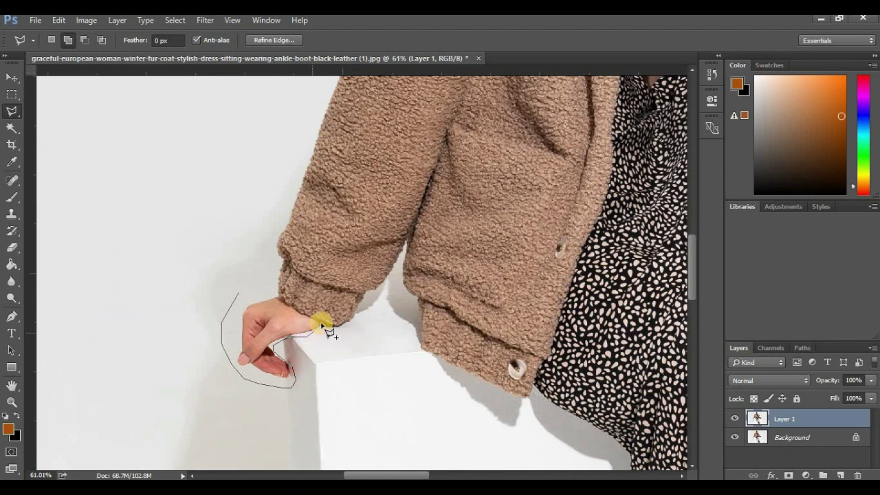
{"action": "left_click", "coordinate": [315, 321]}
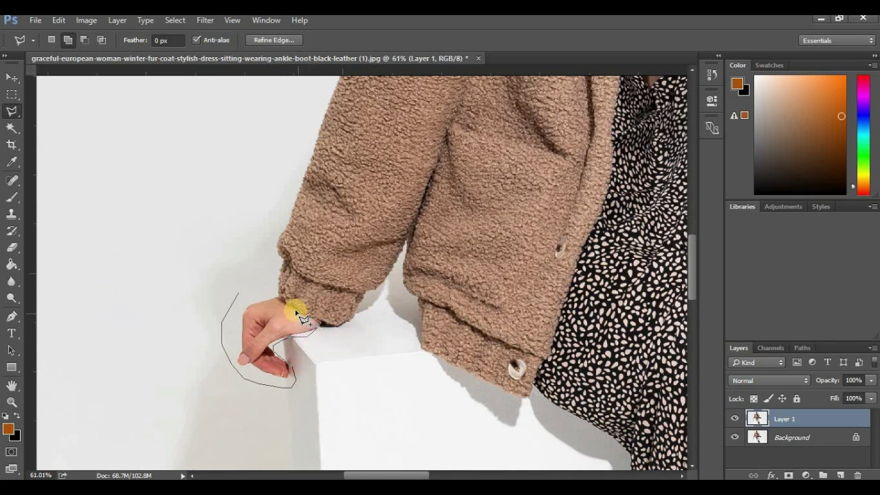
{"action": "left_click", "coordinate": [288, 306]}
{"action": "double_click", "coordinate": [270, 294]}
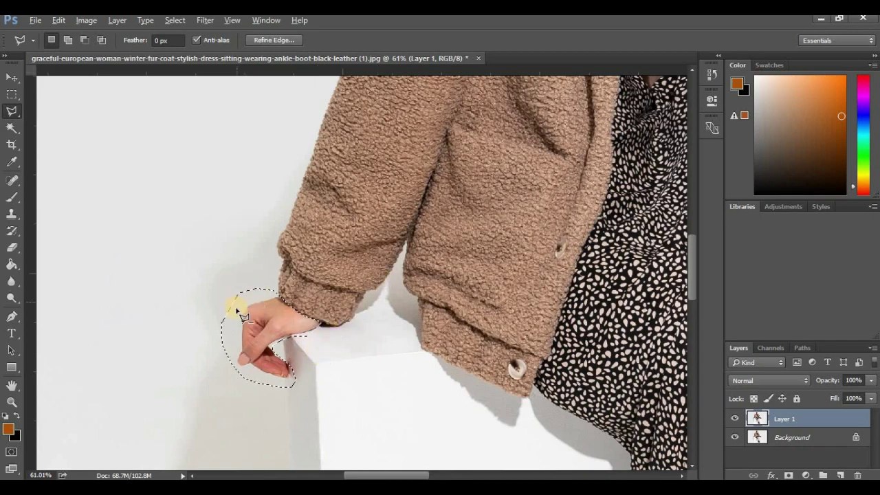
Add the bare section of the raised leg between the dress hem and the black boot to the selection.
{"action": "scroll", "coordinate": [242, 315], "scroll_direction": "down", "scroll_amount": 5}
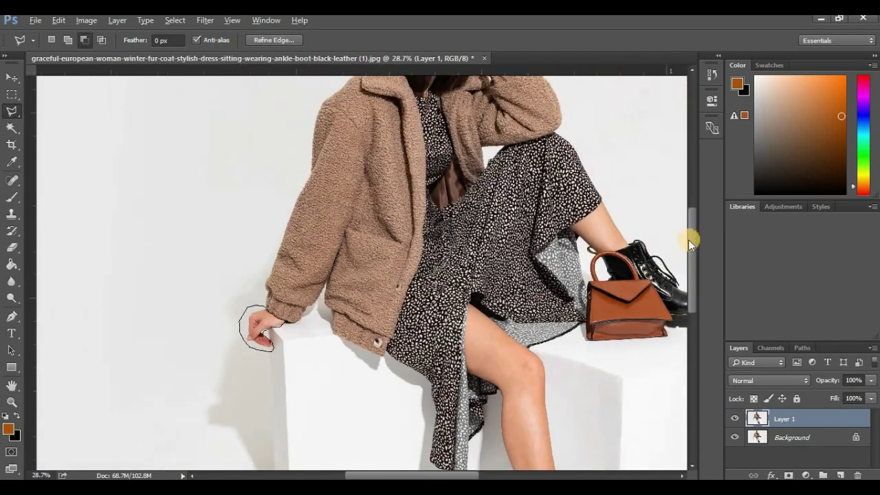
{"action": "scroll", "coordinate": [660, 254], "scroll_direction": "up", "scroll_amount": 5}
{"action": "scroll", "coordinate": [592, 243], "scroll_direction": "up", "scroll_amount": 1}
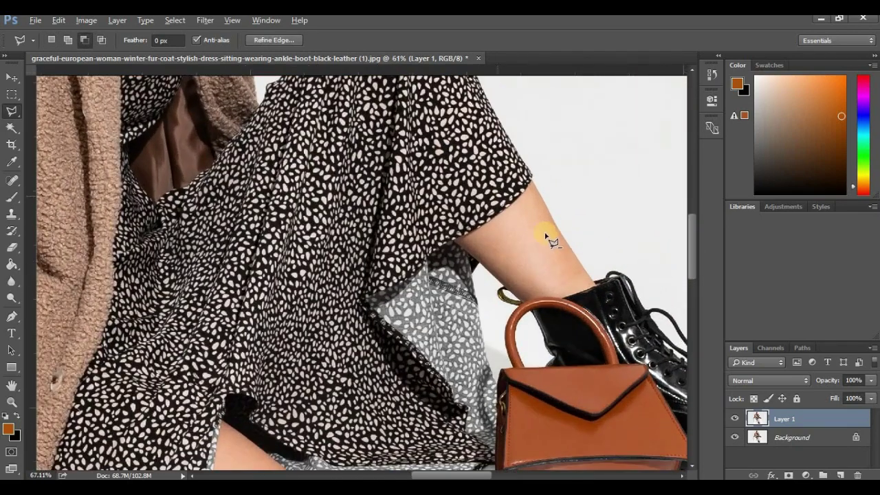
{"action": "key", "text": "shift"}
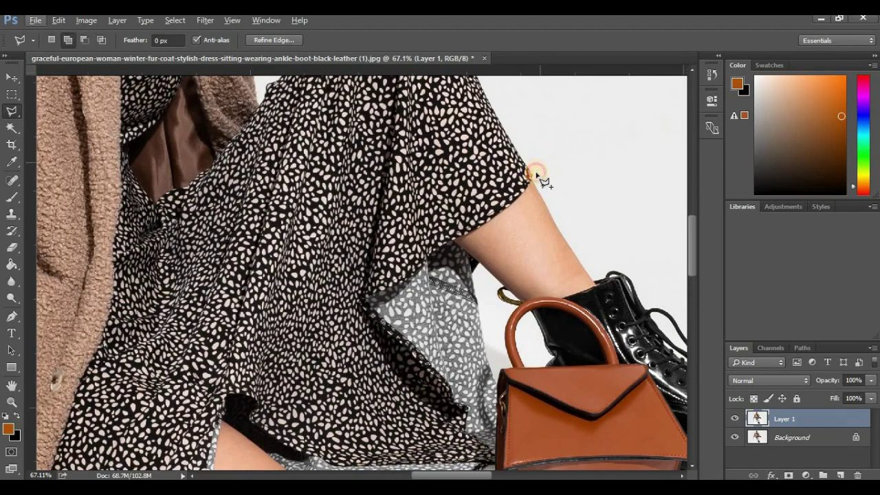
{"action": "left_click", "coordinate": [507, 203]}
{"action": "left_click", "coordinate": [491, 222]}
{"action": "left_click", "coordinate": [453, 242]}
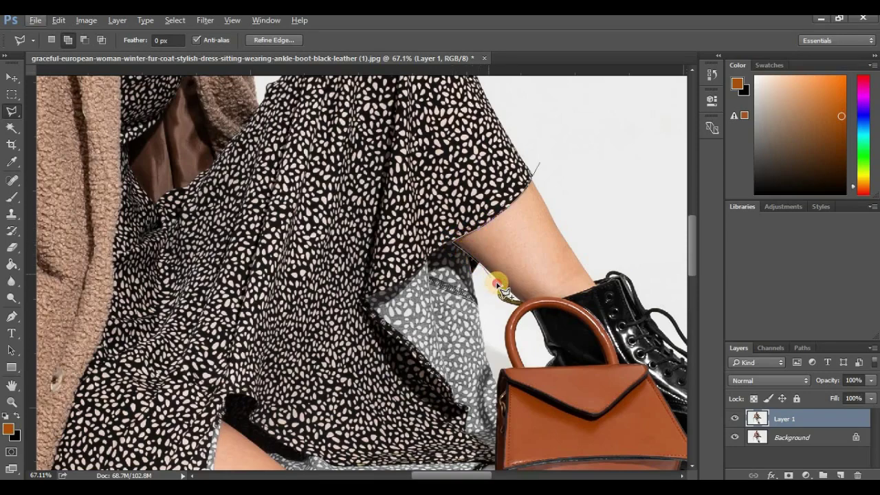
{"action": "left_click", "coordinate": [522, 300]}
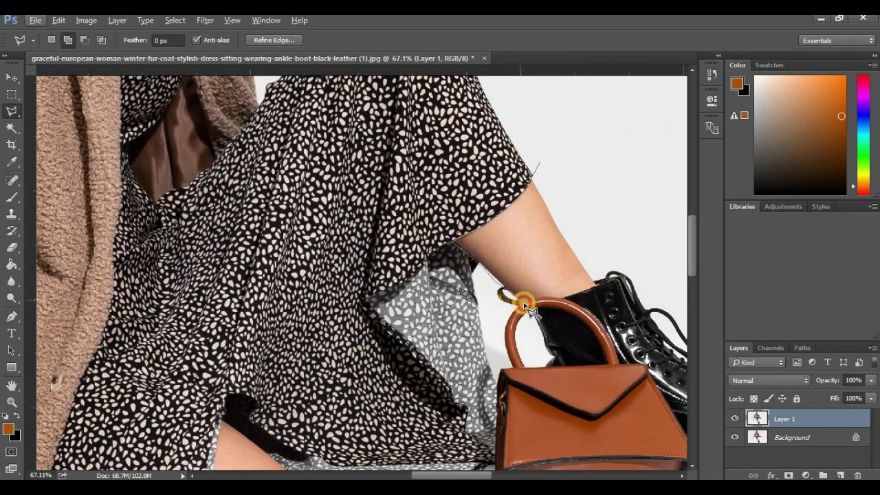
{"action": "left_click", "coordinate": [552, 300]}
{"action": "left_click", "coordinate": [562, 298]}
{"action": "left_click", "coordinate": [599, 288]}
{"action": "left_click", "coordinate": [562, 178]}
{"action": "left_click", "coordinate": [539, 164]}
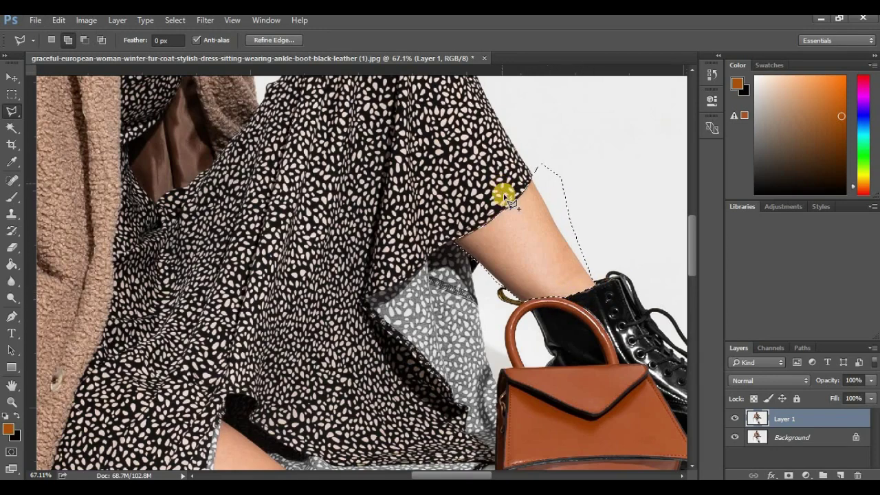
Start adding the lowered leg to the selection, tracing the dress slit edge down to the underside of the thigh.
{"action": "left_click_drag", "start_coordinate": [427, 303], "coordinate": [419, 147]}
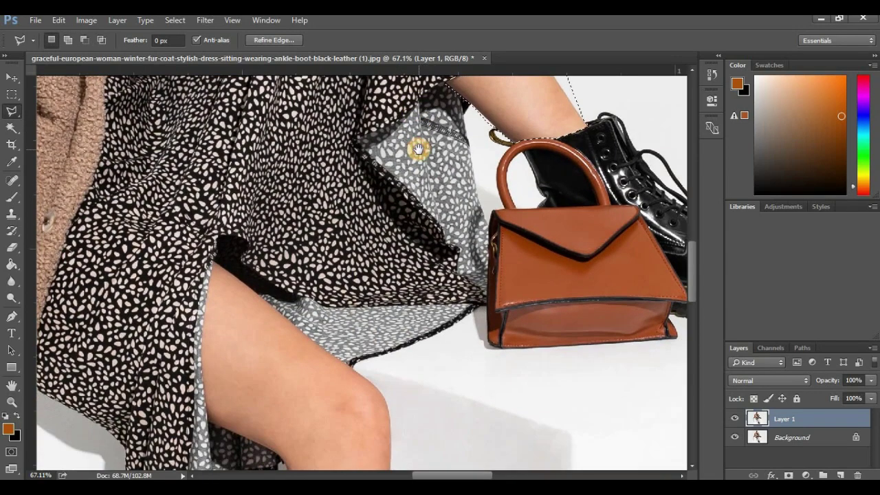
{"action": "left_click", "coordinate": [219, 268], "text": "shift"}
{"action": "left_click", "coordinate": [213, 286]}
{"action": "left_click", "coordinate": [203, 309]}
{"action": "left_click", "coordinate": [200, 355]}
{"action": "left_click", "coordinate": [206, 385]}
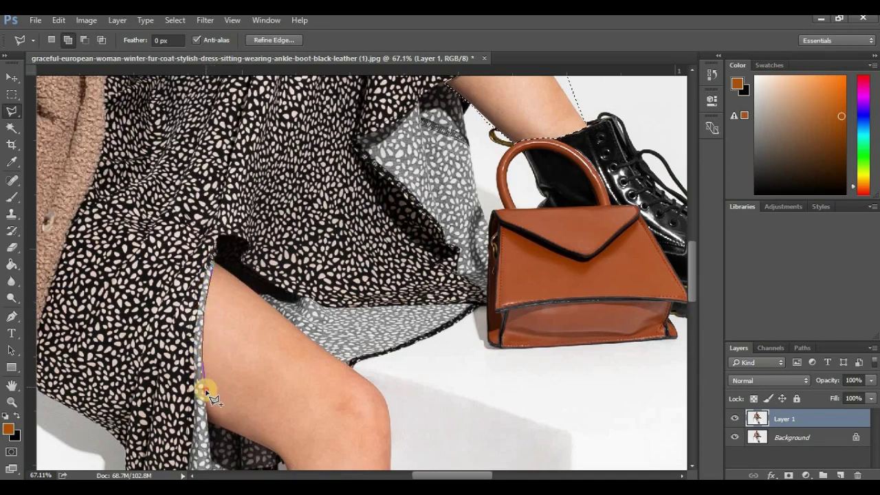
{"action": "left_click", "coordinate": [206, 422]}
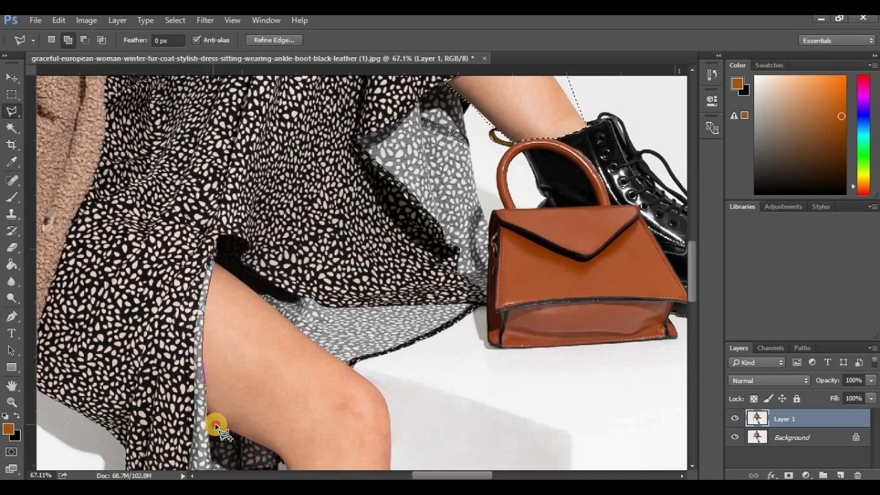
Trace the outline under the thigh, behind the knee, down the calf and across the top of the black boot.
{"action": "left_click_drag", "start_coordinate": [274, 431], "coordinate": [261, 218]}
{"action": "left_click", "coordinate": [269, 245]}
{"action": "left_click", "coordinate": [277, 255]}
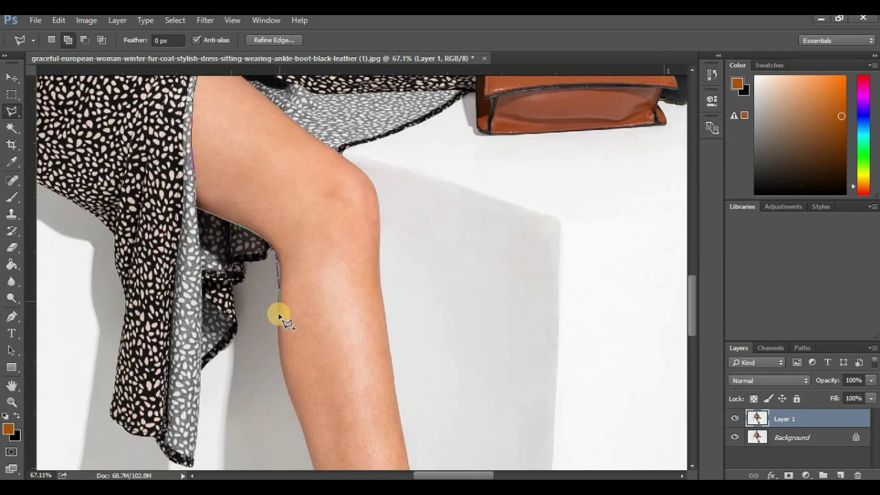
{"action": "left_click", "coordinate": [284, 395]}
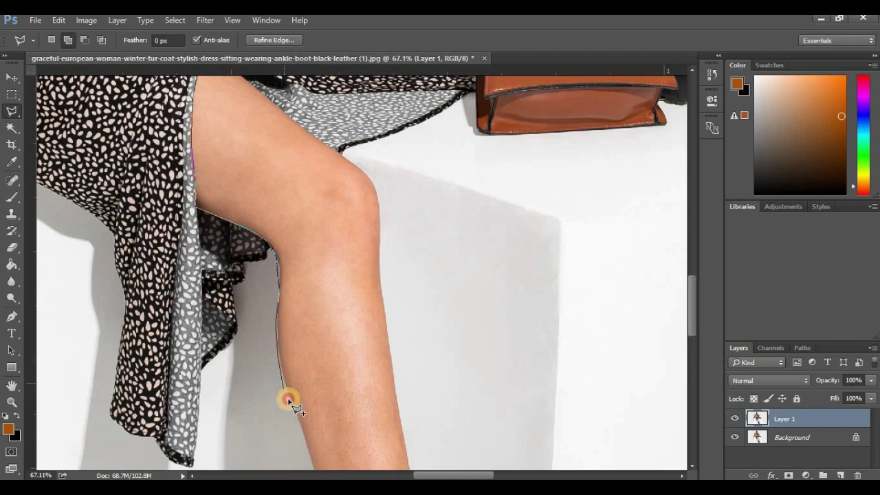
{"action": "scroll", "coordinate": [275, 291], "scroll_direction": "down", "scroll_amount": 5}
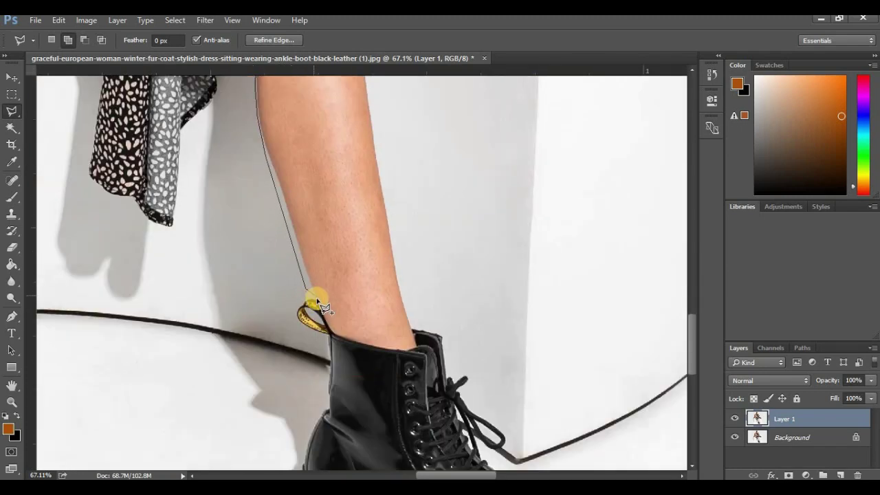
{"action": "left_click", "coordinate": [330, 333]}
{"action": "left_click", "coordinate": [369, 346]}
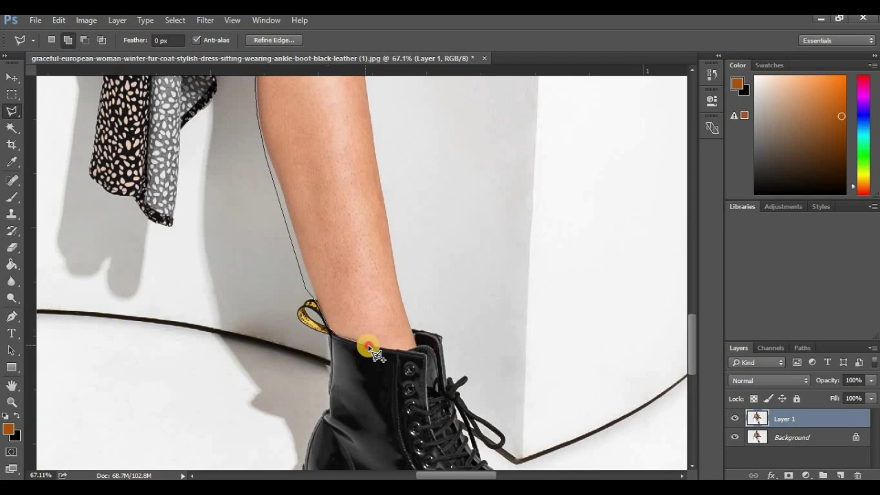
{"action": "left_click", "coordinate": [417, 350]}
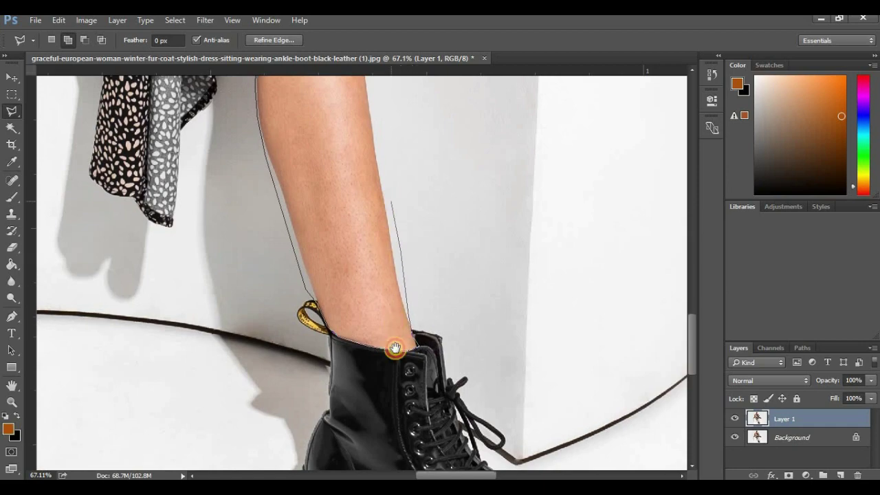
Trace up the front of the shin, over the knee and along the dress hem, closing the leg selection.
{"action": "left_click_drag", "start_coordinate": [394, 320], "coordinate": [400, 372]}
{"action": "scroll", "coordinate": [401, 372], "scroll_direction": "up", "scroll_amount": 5}
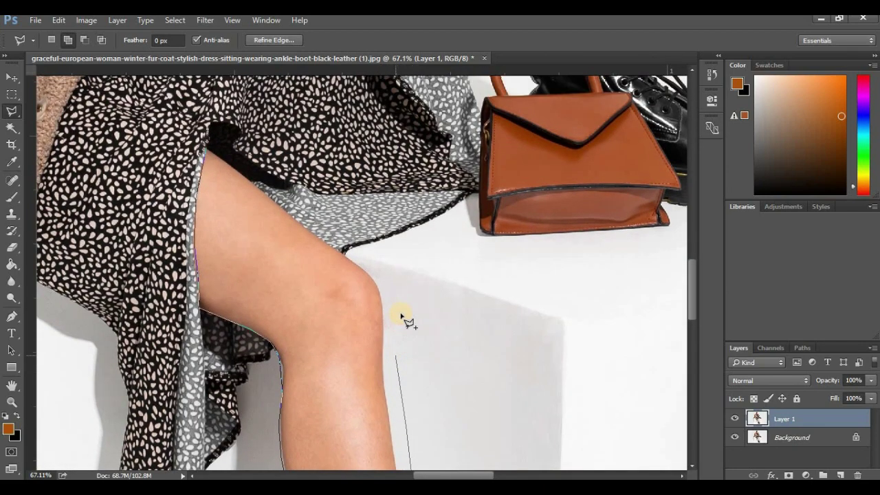
{"action": "left_click", "coordinate": [373, 274]}
{"action": "left_click", "coordinate": [341, 251]}
{"action": "left_click", "coordinate": [320, 241]}
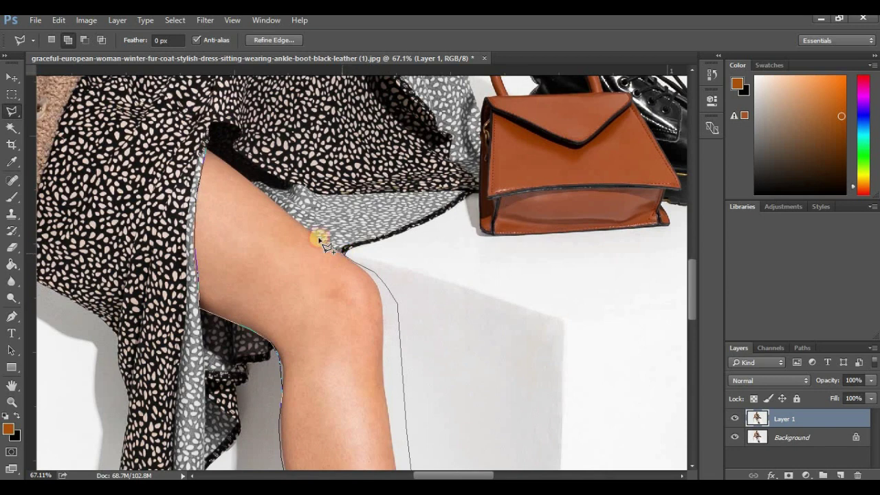
{"action": "left_click", "coordinate": [264, 193]}
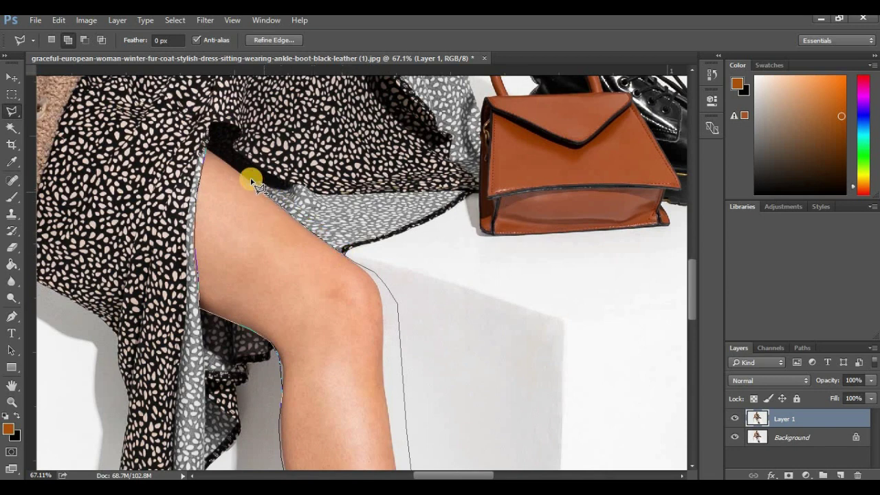
{"action": "left_click", "coordinate": [215, 155]}
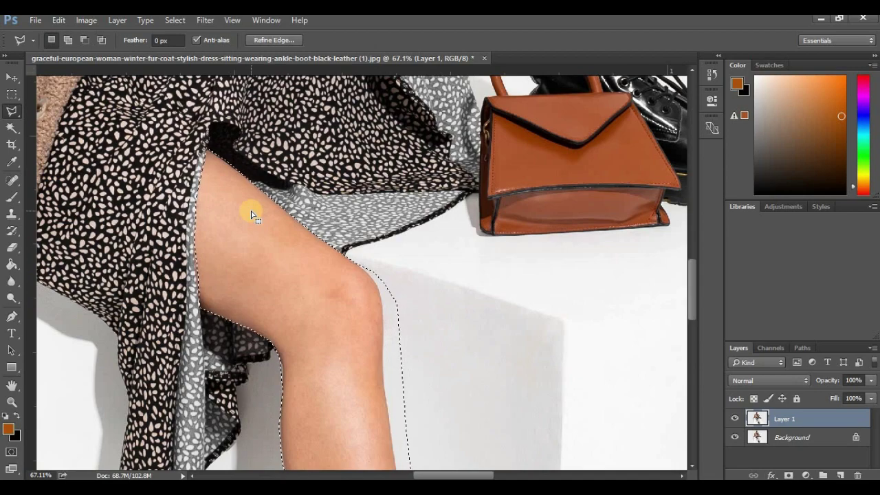
Feather the combined skin and hair selection with a radius of 2 pixels.
{"action": "scroll", "coordinate": [291, 295], "scroll_direction": "down", "scroll_amount": 6}
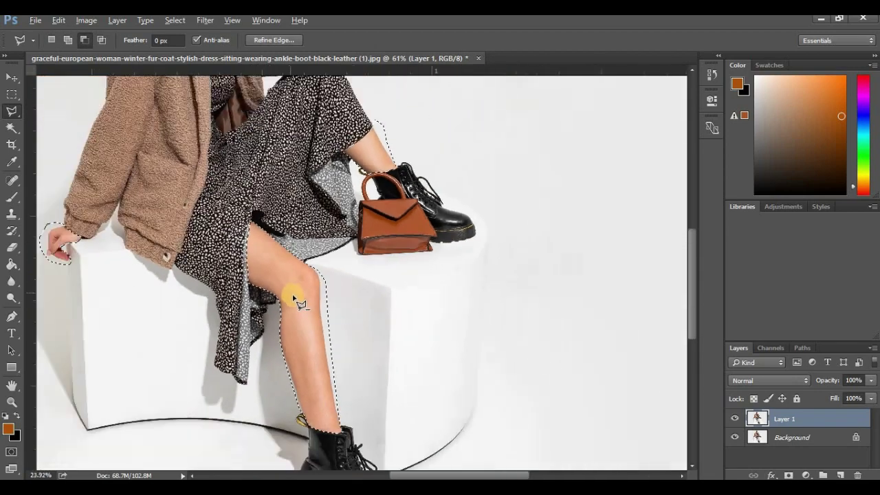
{"action": "scroll", "coordinate": [291, 295], "scroll_direction": "down", "scroll_amount": 4}
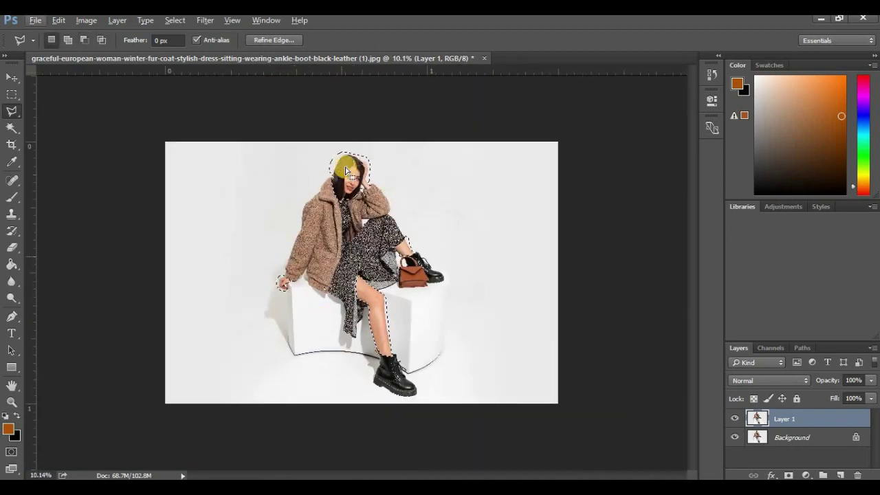
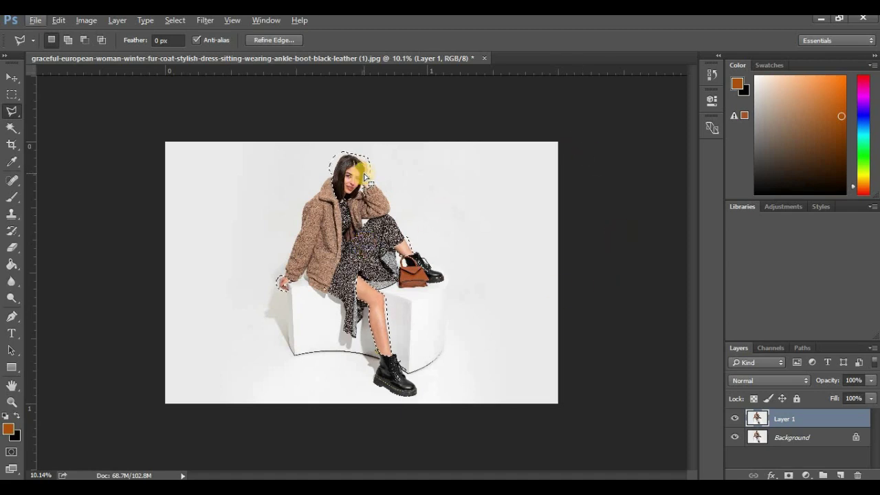
{"action": "left_click", "coordinate": [400, 211]}
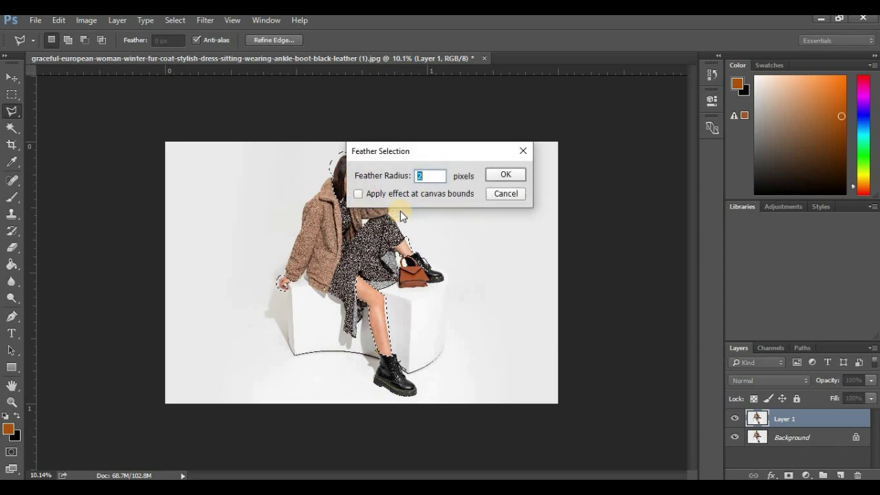
{"action": "key", "text": "Return"}
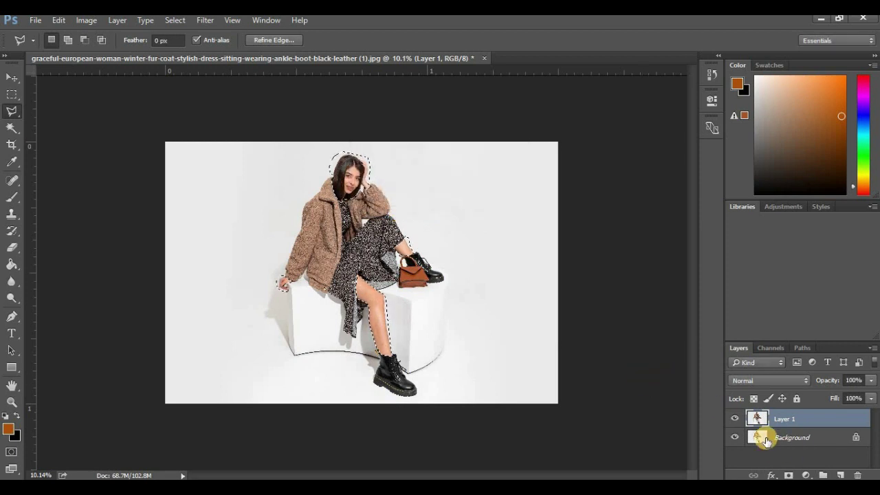
Apply a Hue/Saturation adjustment with saturation -100 to the selected areas of the Background layer.
{"action": "left_click", "coordinate": [791, 439]}
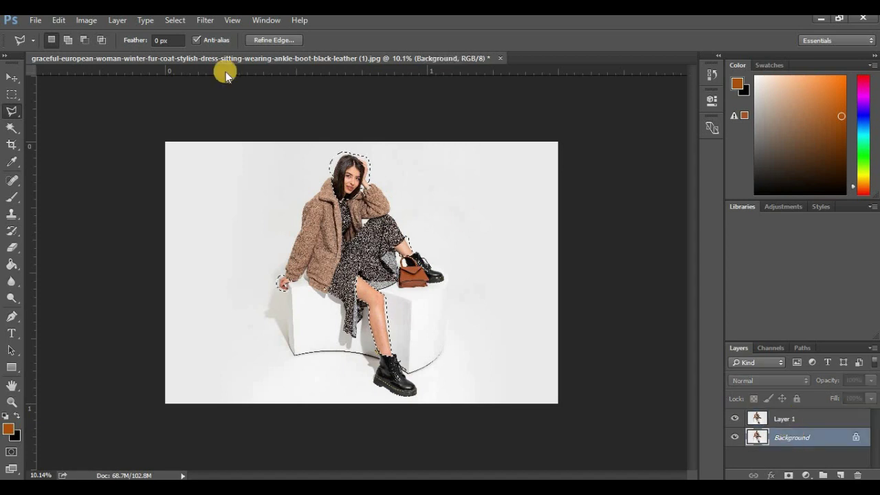
{"action": "left_click", "coordinate": [87, 20]}
{"action": "mouse_move", "coordinate": [108, 55]}
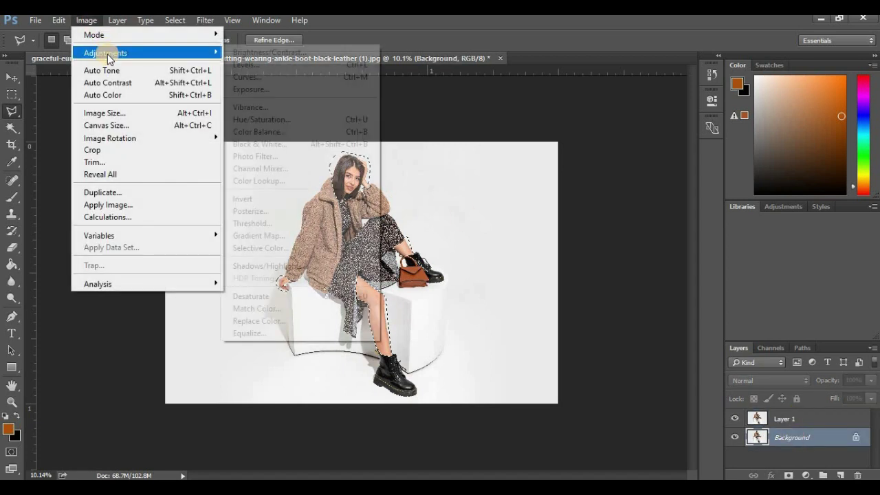
{"action": "left_click", "coordinate": [268, 120]}
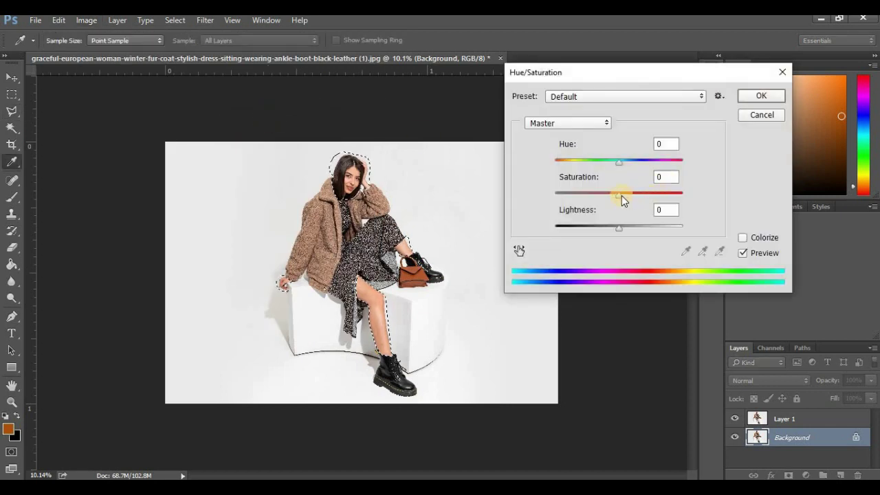
{"action": "left_click_drag", "start_coordinate": [619, 196], "coordinate": [521, 202]}
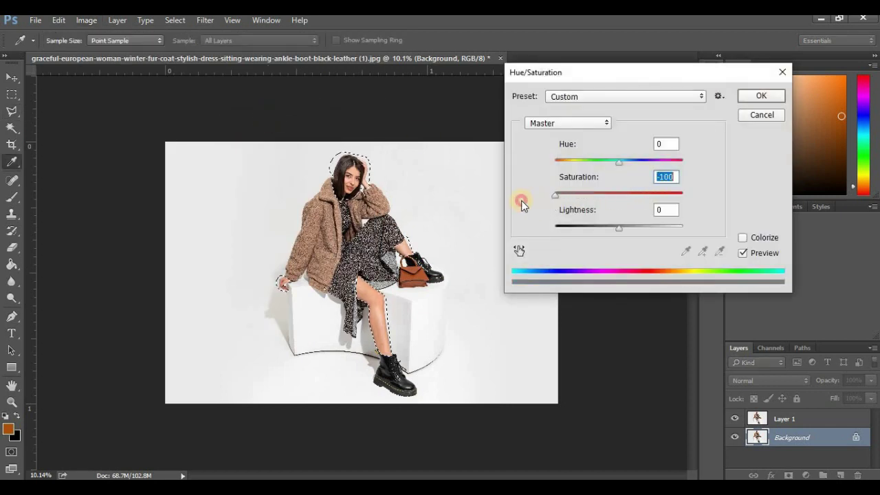
{"action": "left_click", "coordinate": [749, 95]}
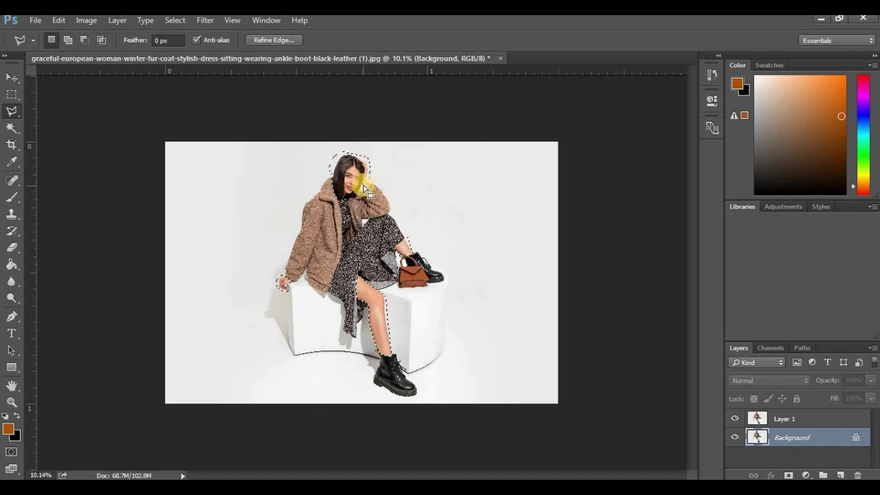
Add a layer mask to Layer 1 that hides the selected skin and hair areas.
{"action": "scroll", "coordinate": [383, 190], "scroll_direction": "up", "scroll_amount": 3}
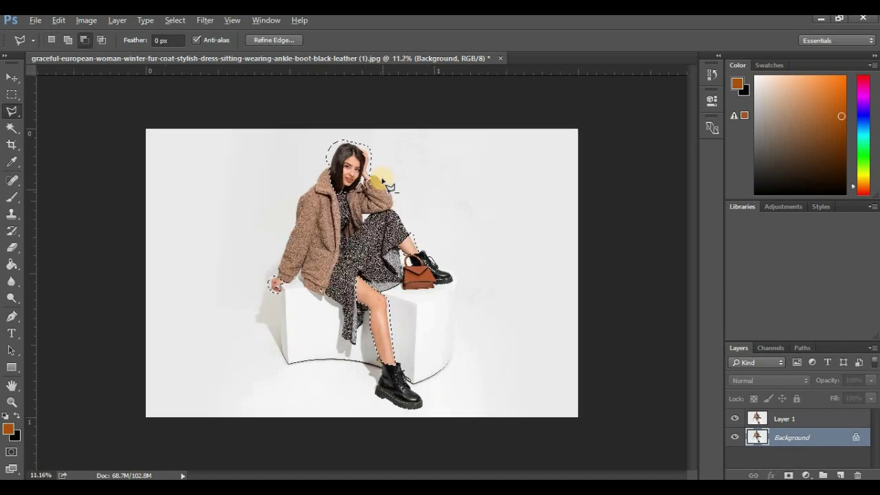
{"action": "left_click", "coordinate": [821, 416]}
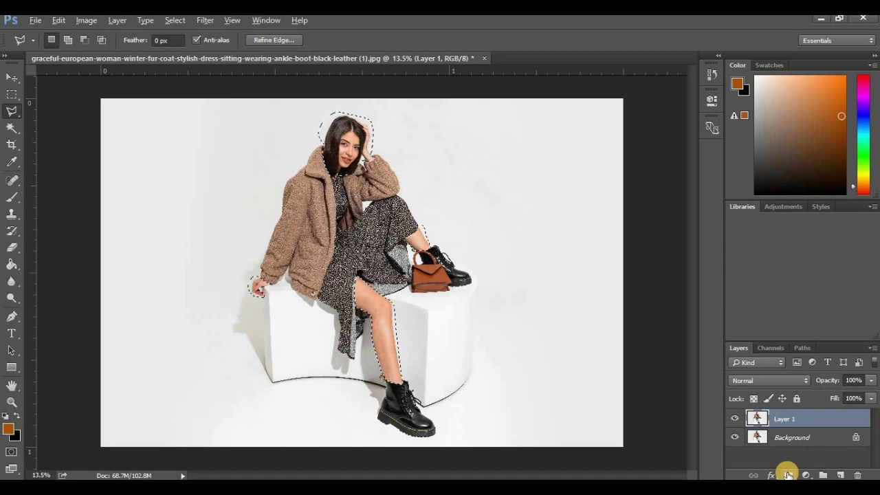
{"action": "key", "text": "alt"}
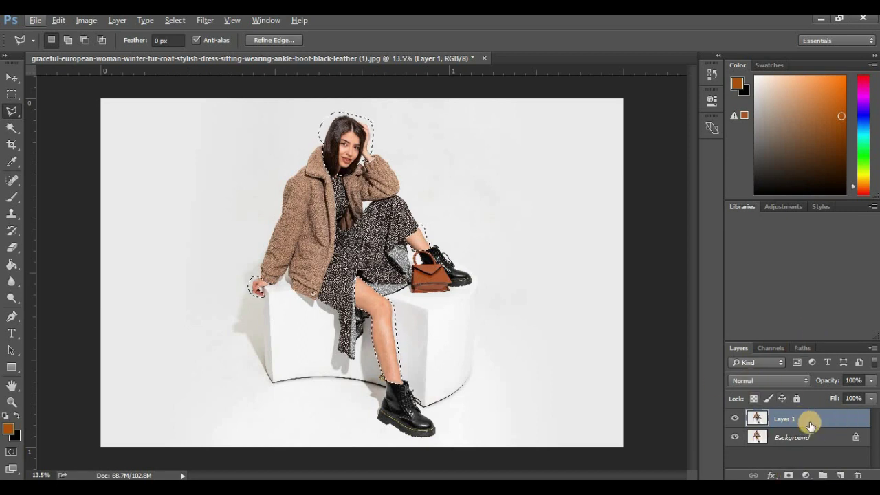
{"action": "key", "text": "alt"}
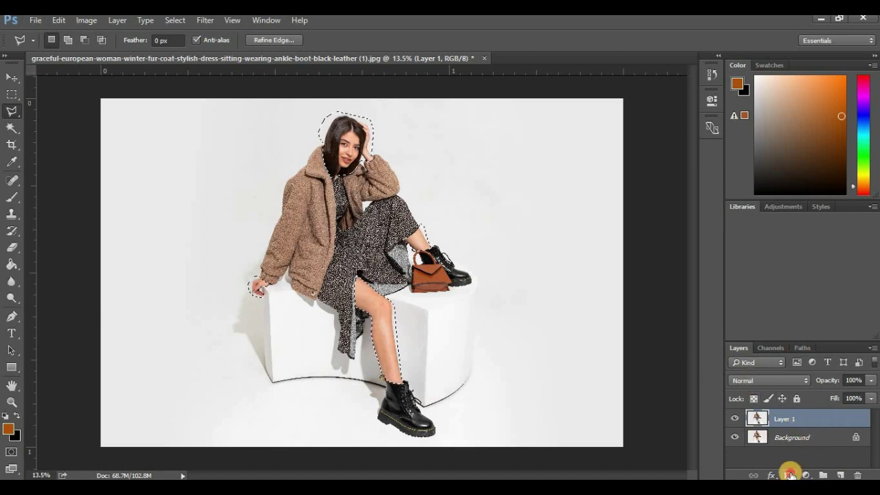
{"action": "left_click", "coordinate": [788, 475]}
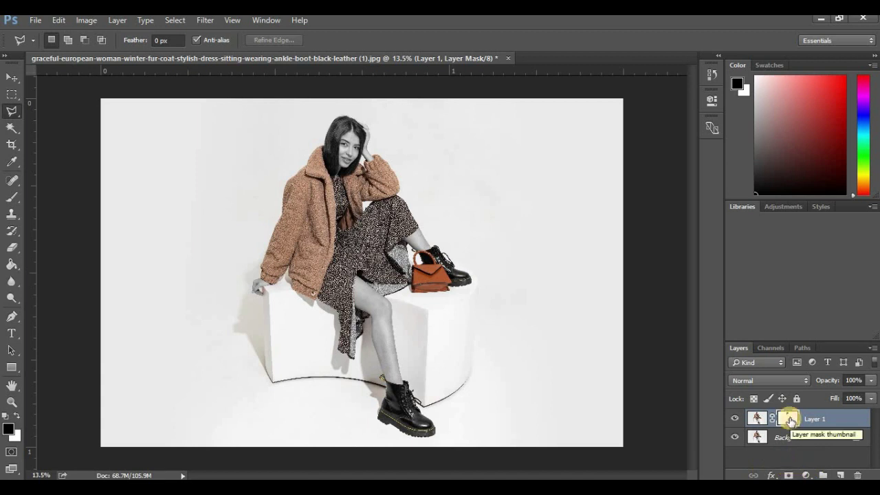
{"action": "key", "text": "ctrl+plus"}
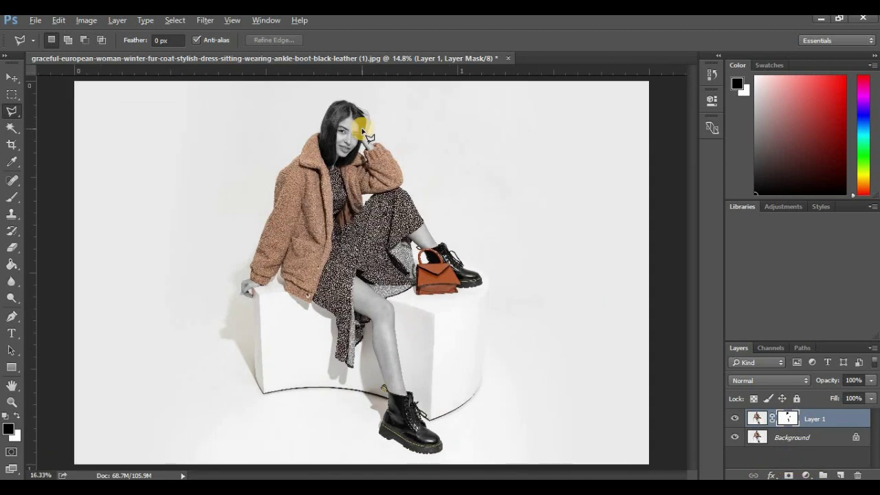
{"action": "scroll", "coordinate": [362, 129], "scroll_direction": "up", "scroll_amount": 5}
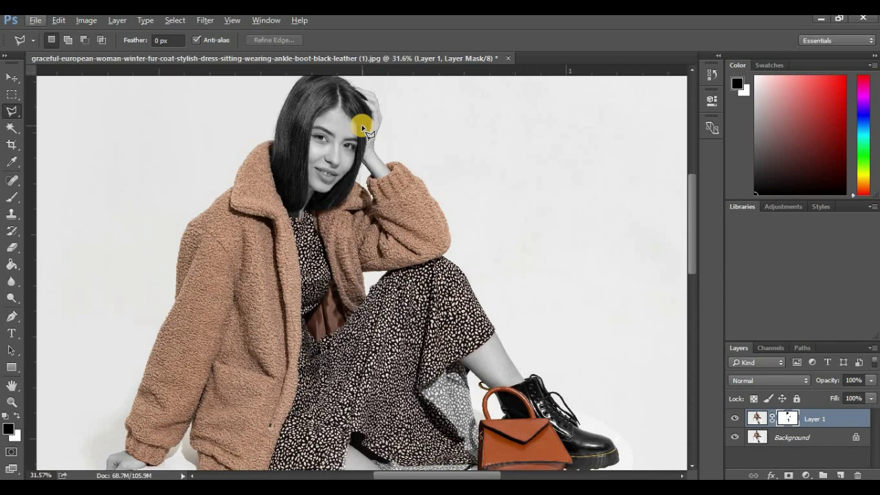
{"action": "scroll", "coordinate": [374, 189], "scroll_direction": "down", "scroll_amount": 2}
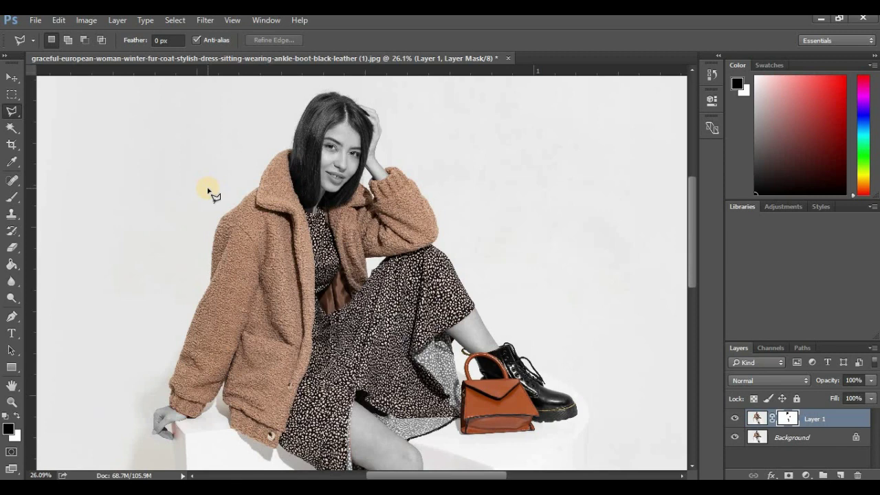
Start saving the image under a new file and set the file format to JPEG.
{"action": "left_click", "coordinate": [35, 20]}
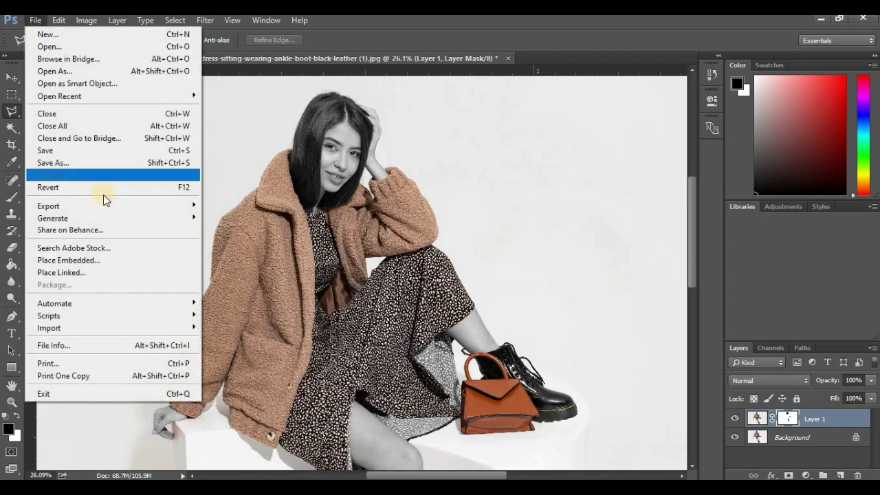
{"action": "left_click", "coordinate": [81, 164]}
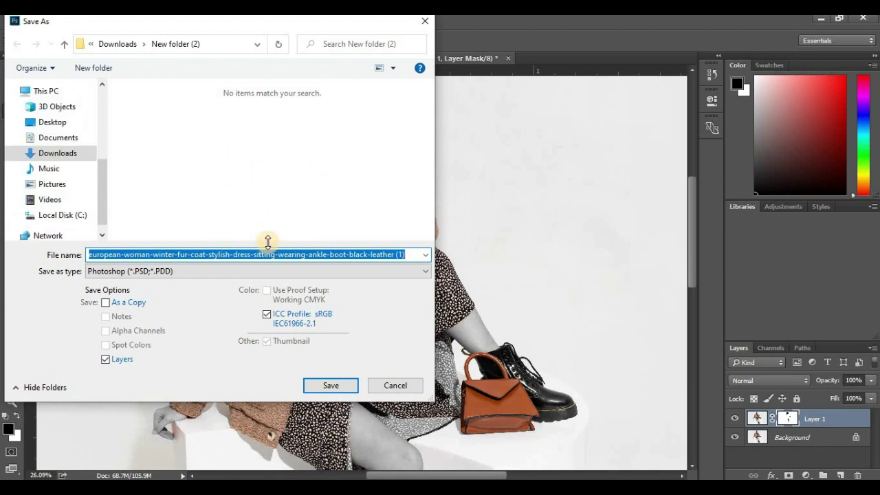
{"action": "left_click", "coordinate": [295, 271]}
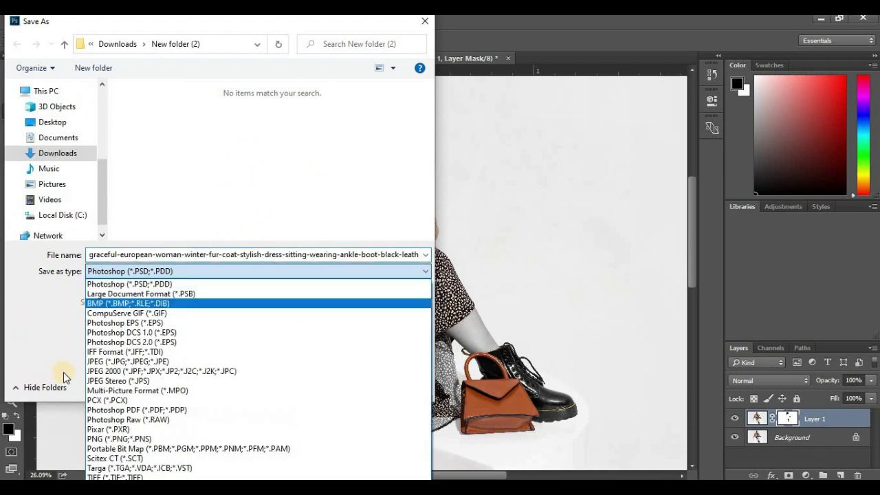
{"action": "left_click", "coordinate": [112, 363]}
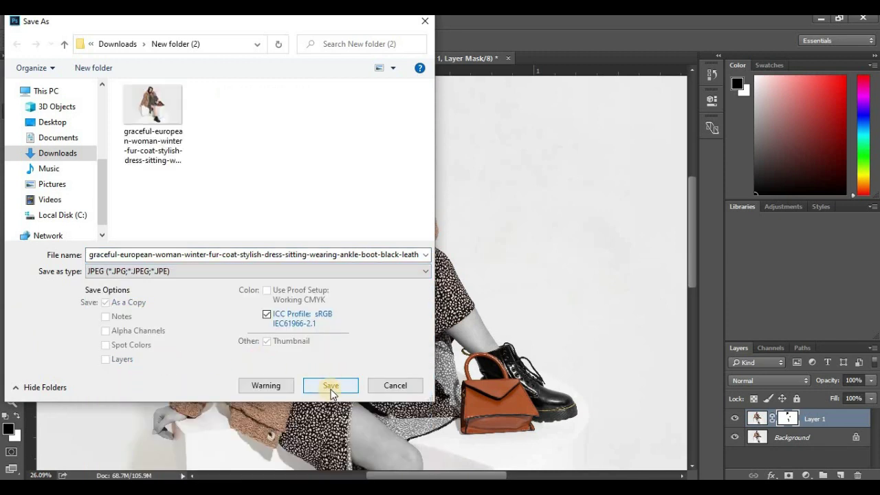
Add a 2 near the end of the file name and save the JPEG at Maximum quality 12 with the Baseline ("Standard") format.
{"action": "left_click", "coordinate": [289, 255]}
{"action": "left_click", "coordinate": [357, 254]}
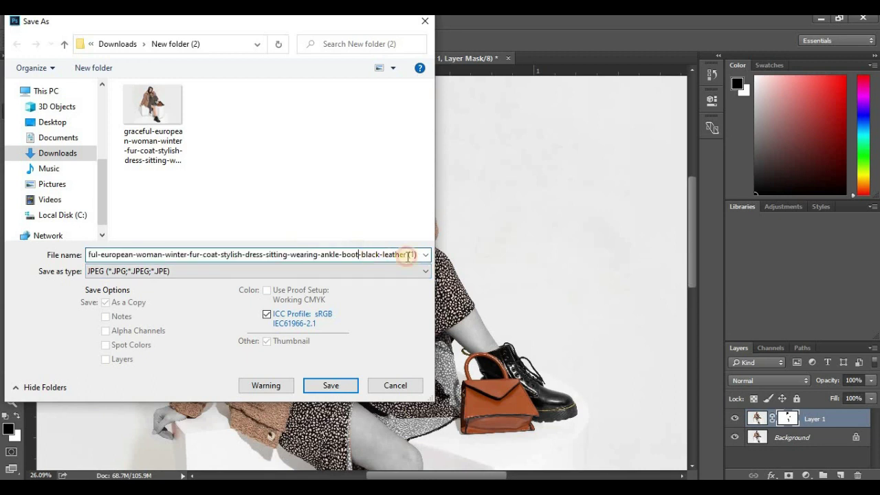
{"action": "left_click", "coordinate": [334, 385]}
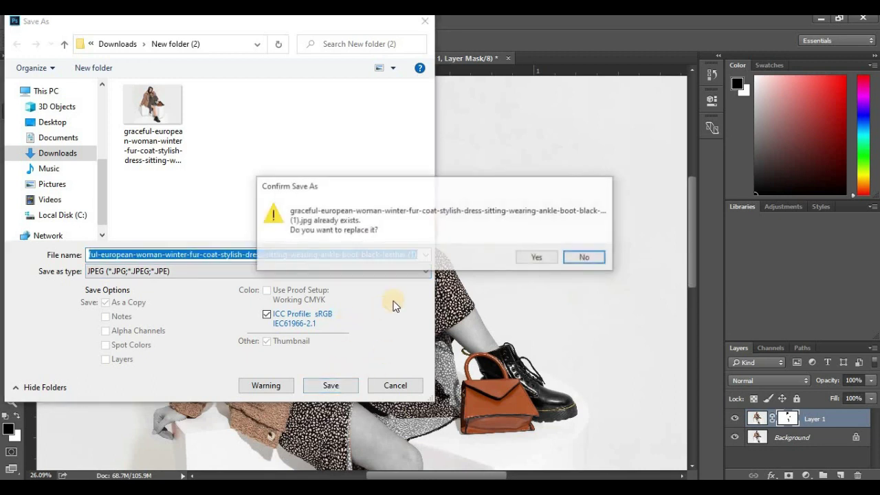
{"action": "left_click", "coordinate": [583, 258]}
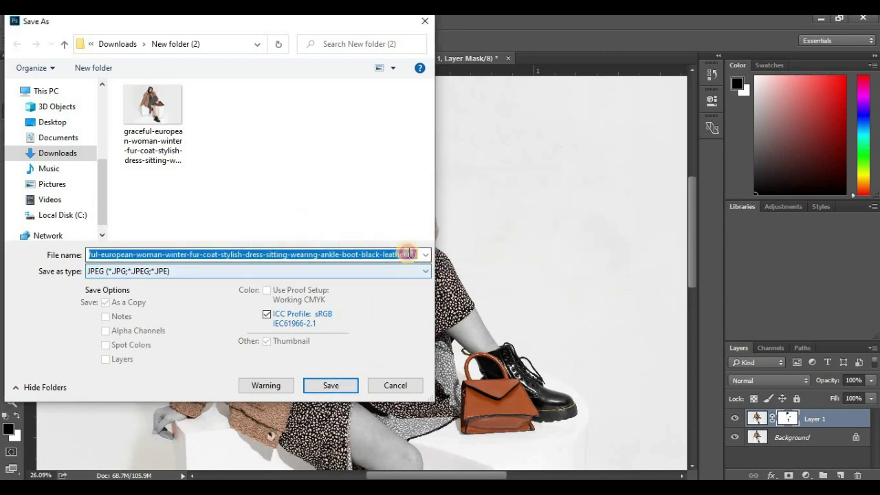
{"action": "left_click", "coordinate": [413, 254]}
{"action": "type", "text": "2"}
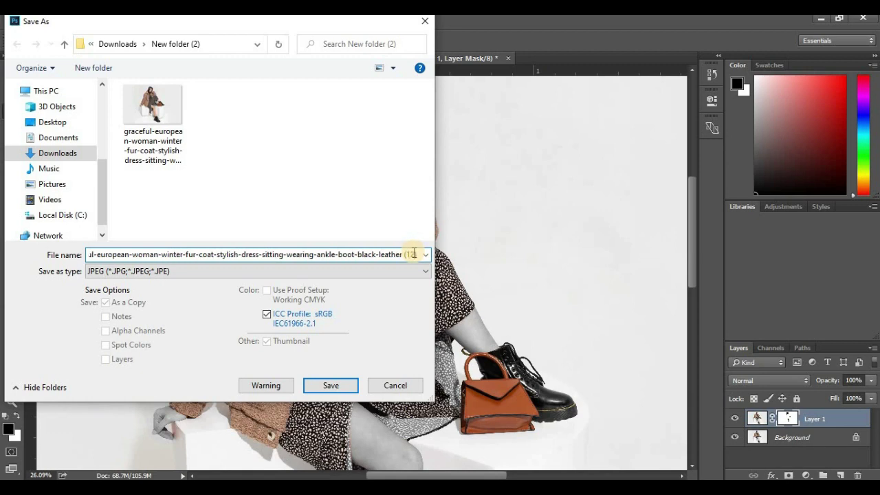
{"action": "left_click", "coordinate": [332, 385]}
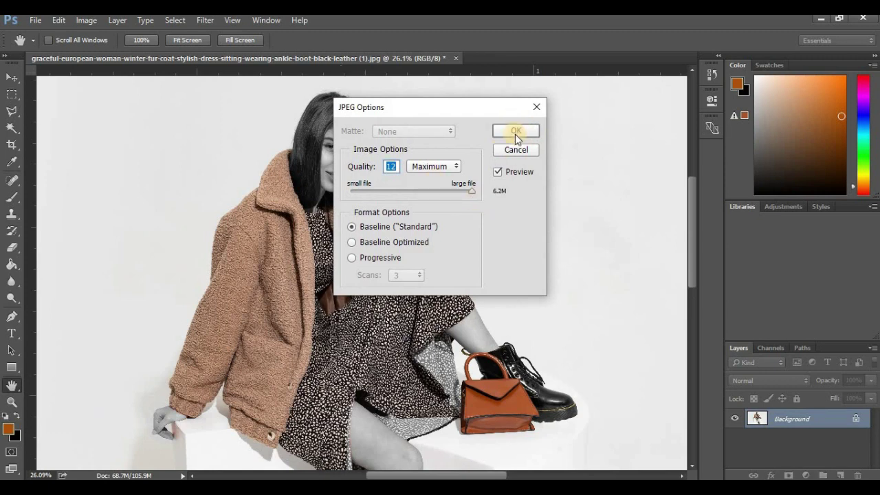
{"action": "left_click", "coordinate": [515, 132]}
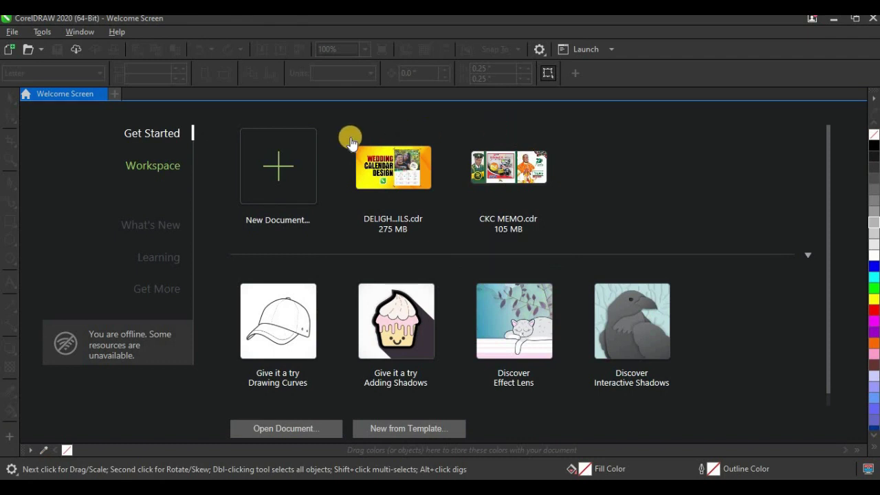
In CorelDRAW, create a new A4 portrait document measured in inches, with RGB colour and 300 dpi.
{"action": "left_click", "coordinate": [278, 160]}
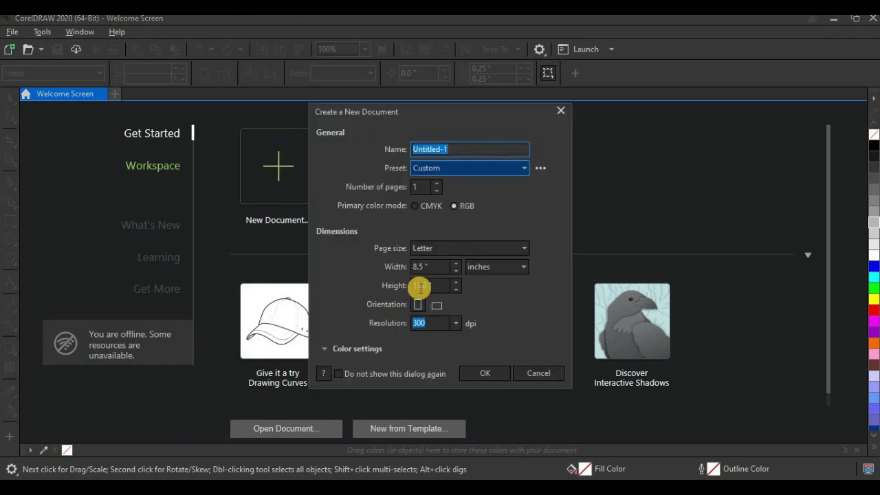
{"action": "left_click", "coordinate": [511, 245]}
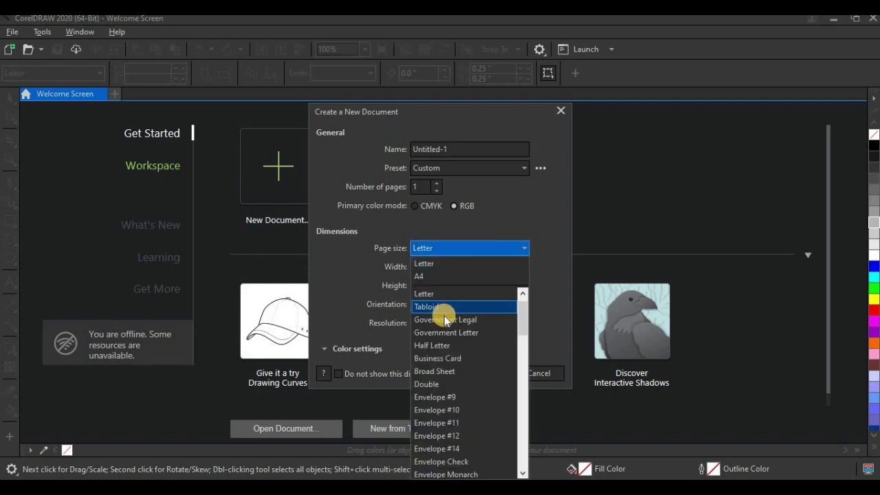
{"action": "left_click", "coordinate": [445, 276]}
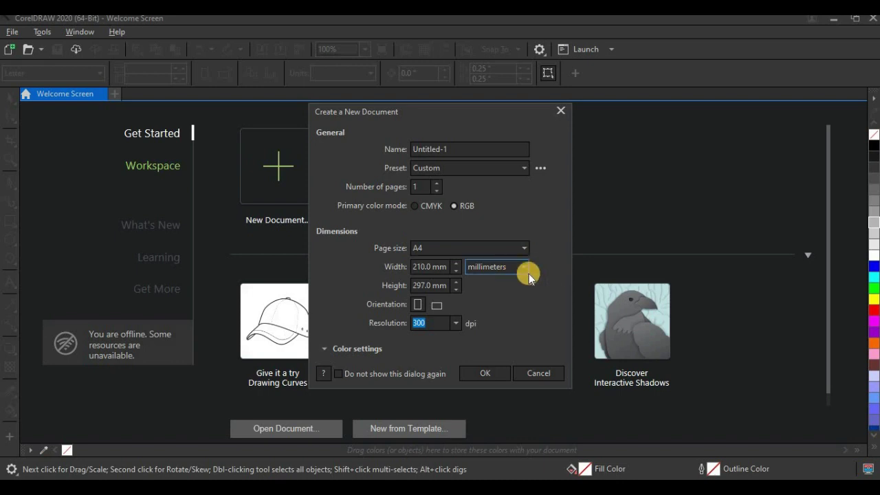
{"action": "left_click", "coordinate": [518, 268]}
{"action": "left_click", "coordinate": [503, 278]}
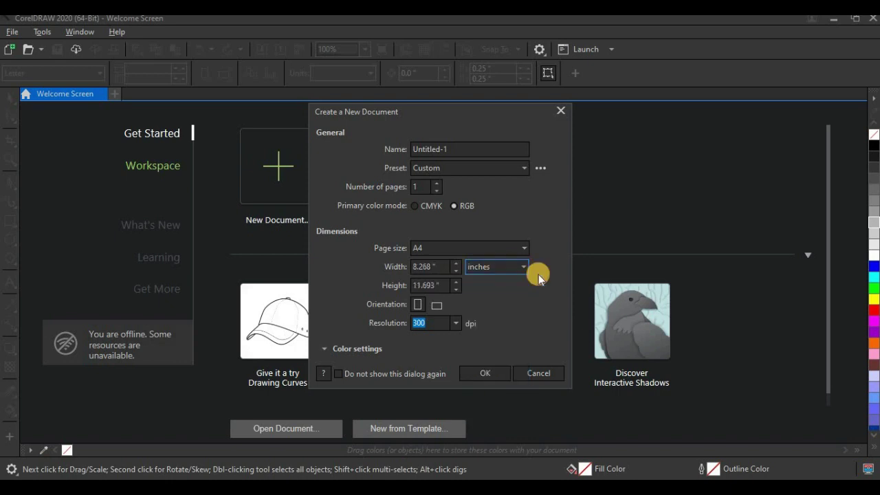
{"action": "left_click", "coordinate": [417, 305]}
{"action": "left_click", "coordinate": [417, 305]}
{"action": "left_click", "coordinate": [492, 373]}
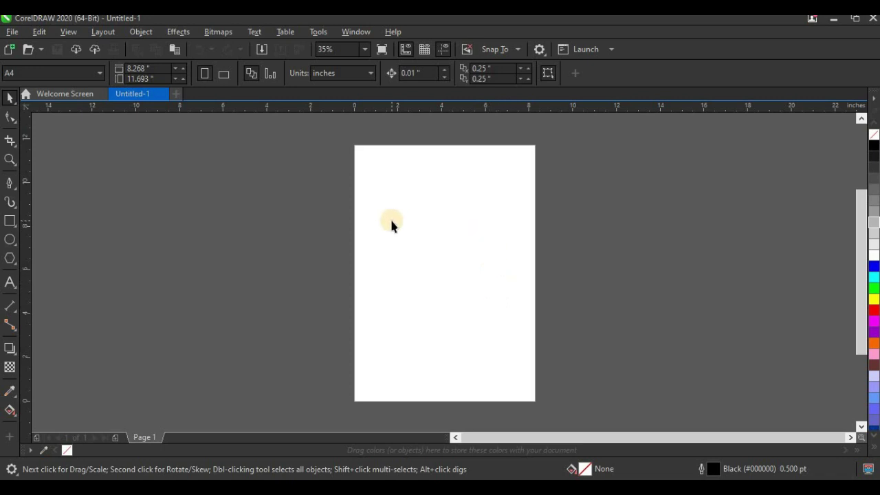
Create a rectangle that exactly frames the page and remove its outline.
{"action": "double_click", "coordinate": [11, 222]}
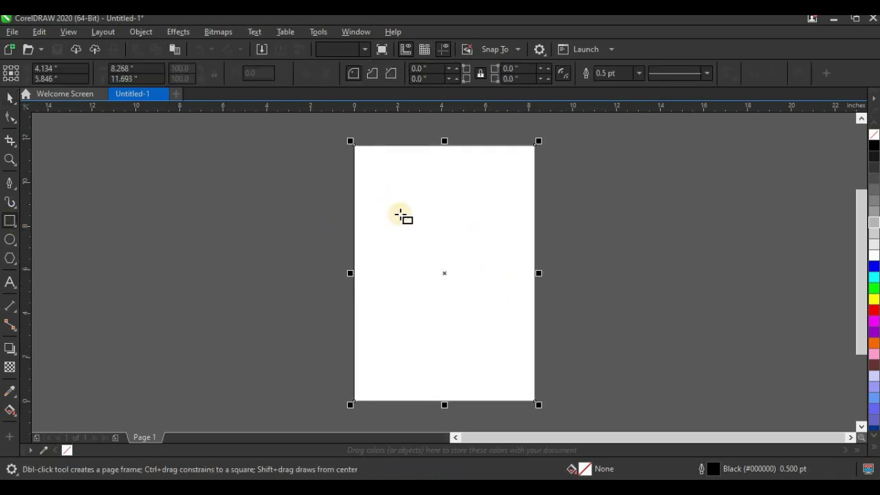
{"action": "key", "text": "ctrl+z"}
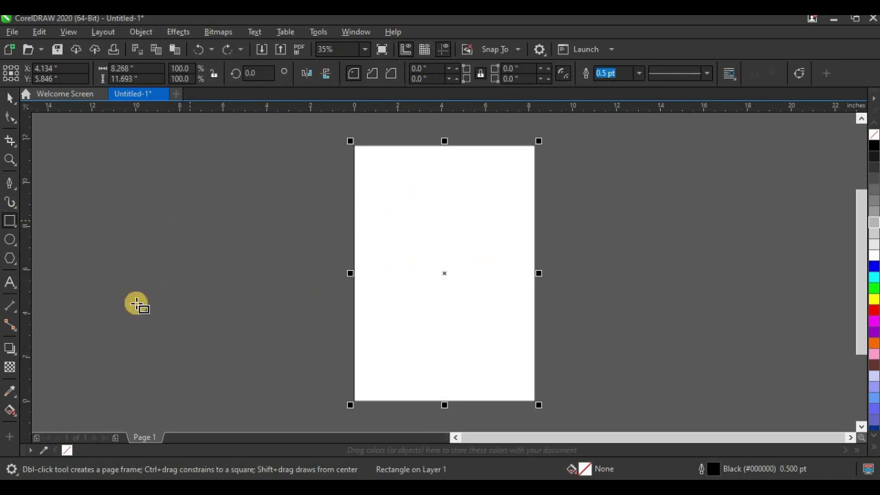
{"action": "right_click", "coordinate": [67, 449]}
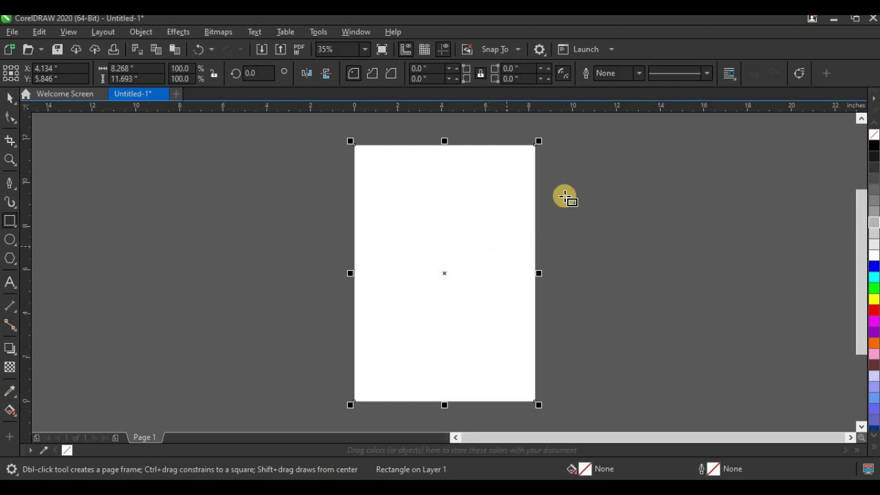
{"action": "scroll", "coordinate": [527, 142], "scroll_direction": "up", "scroll_amount": 5}
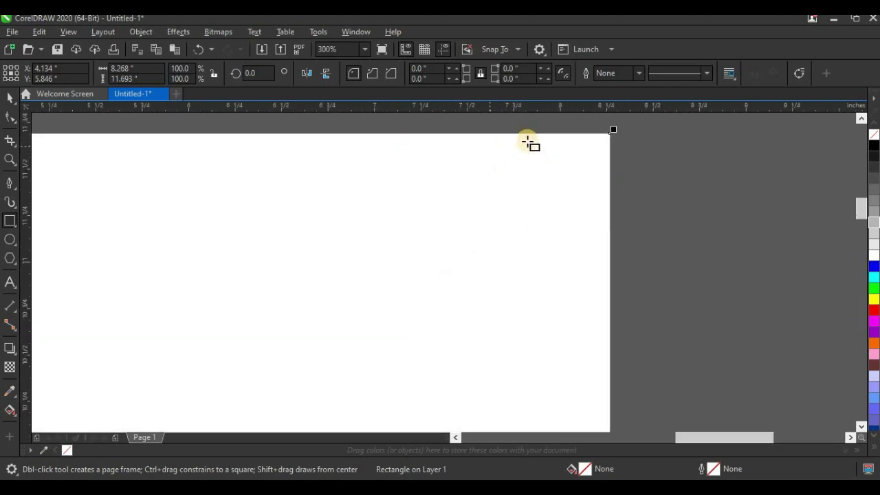
{"action": "scroll", "coordinate": [441, 195], "scroll_direction": "down", "scroll_amount": 2}
Fill the page-sized rectangle with white.
{"action": "left_click", "coordinate": [9, 98]}
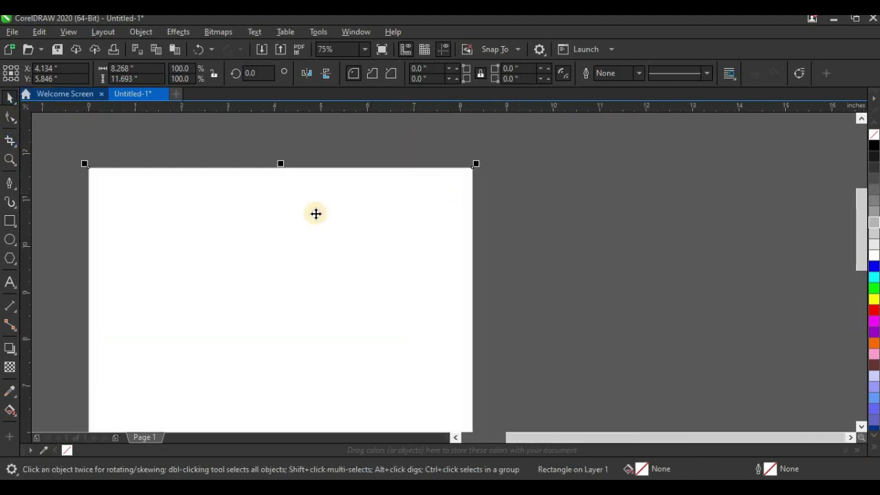
{"action": "scroll", "coordinate": [427, 205], "scroll_direction": "down", "scroll_amount": 1}
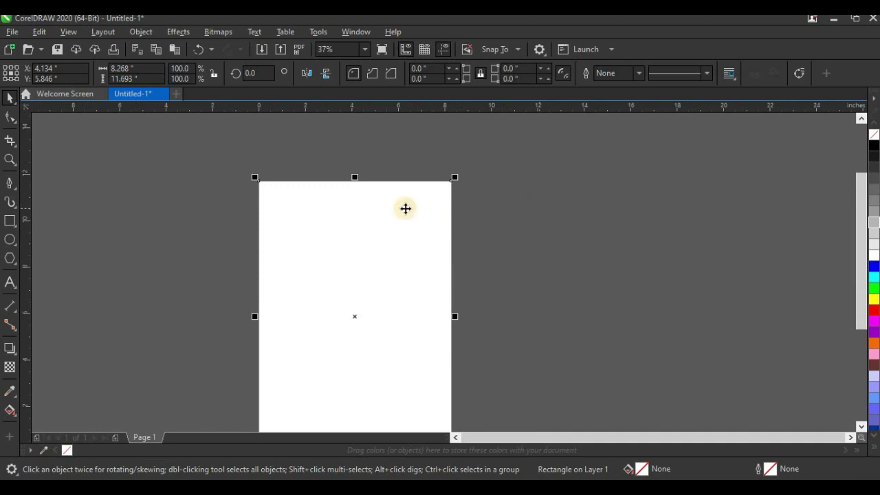
{"action": "left_click", "coordinate": [874, 255]}
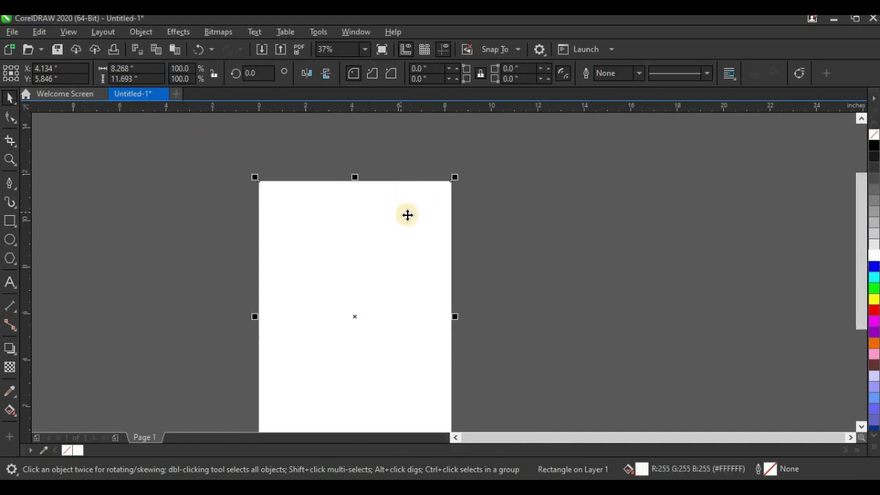
Bring the saved black-and-white skin photo from its folder into the document, beside the page.
{"action": "scroll", "coordinate": [385, 216], "scroll_direction": "down", "scroll_amount": 3}
{"action": "scroll", "coordinate": [252, 287], "scroll_direction": "up", "scroll_amount": 3}
{"action": "mouse_move", "coordinate": [79, 478]}
{"action": "left_click", "coordinate": [114, 451]}
{"action": "left_click_drag", "start_coordinate": [208, 180], "coordinate": [620, 274]}
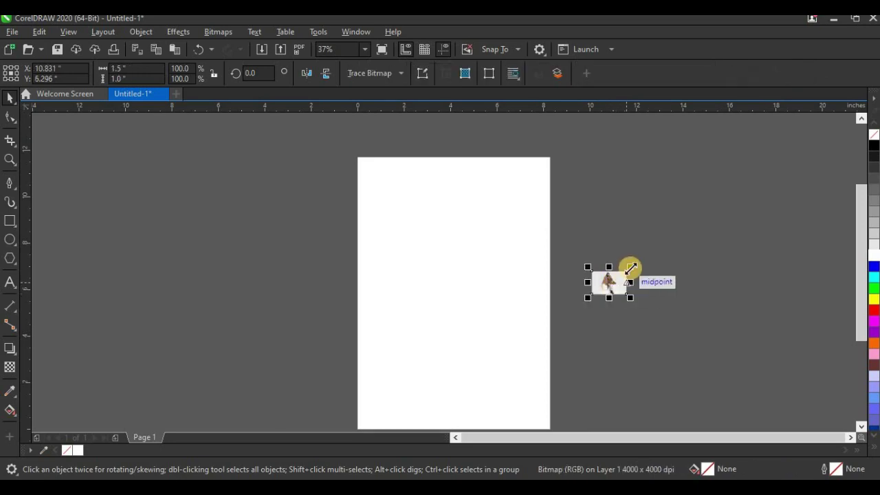
Enlarge the photo to about 14 × 9.33 inches and place it beside the page's left edge.
{"action": "left_click_drag", "start_coordinate": [663, 233], "coordinate": [208, 226]}
{"action": "scroll", "coordinate": [138, 186], "scroll_direction": "up", "scroll_amount": 5}
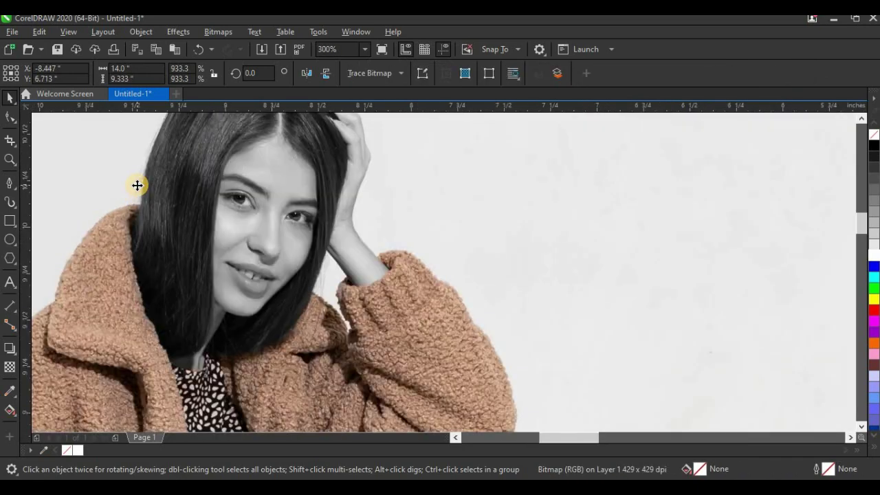
{"action": "scroll", "coordinate": [137, 185], "scroll_direction": "down", "scroll_amount": 7}
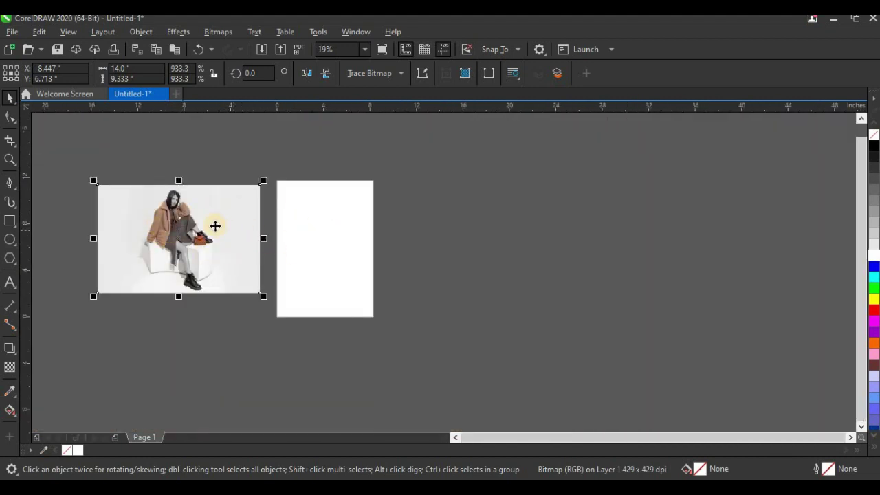
PowerClip the photo inside the white page-sized rectangle.
{"action": "right_click", "coordinate": [216, 226]}
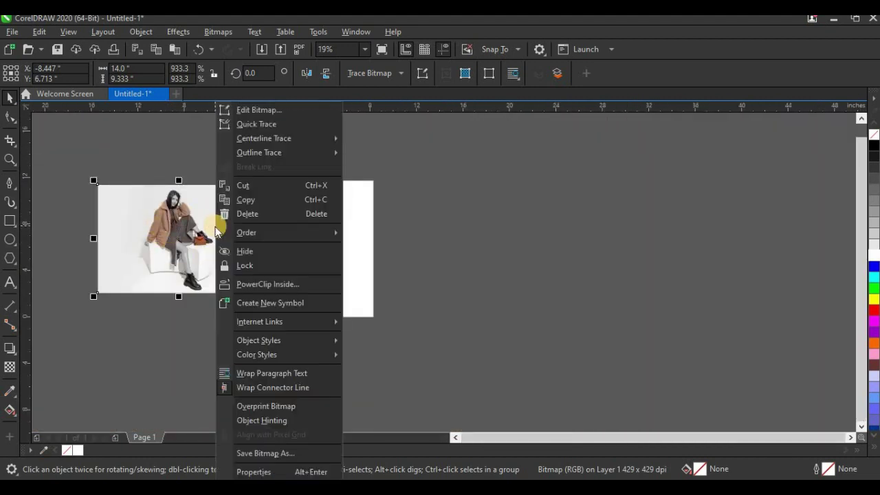
{"action": "left_click", "coordinate": [269, 284]}
{"action": "left_click", "coordinate": [306, 244]}
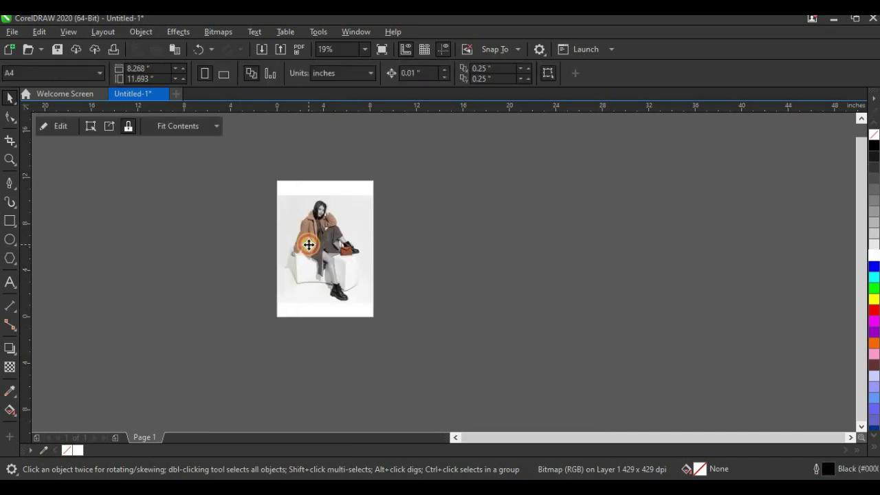
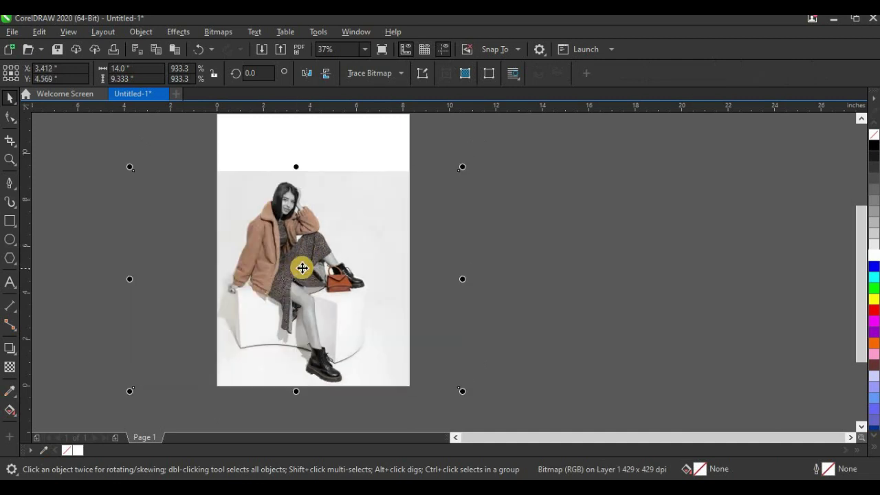
Enlarge the clipped photo to about 15.9 × 10.6 inches and reposition it so the model fills the lower part of the page.
{"action": "left_click", "coordinate": [299, 264]}
{"action": "left_click", "coordinate": [306, 268]}
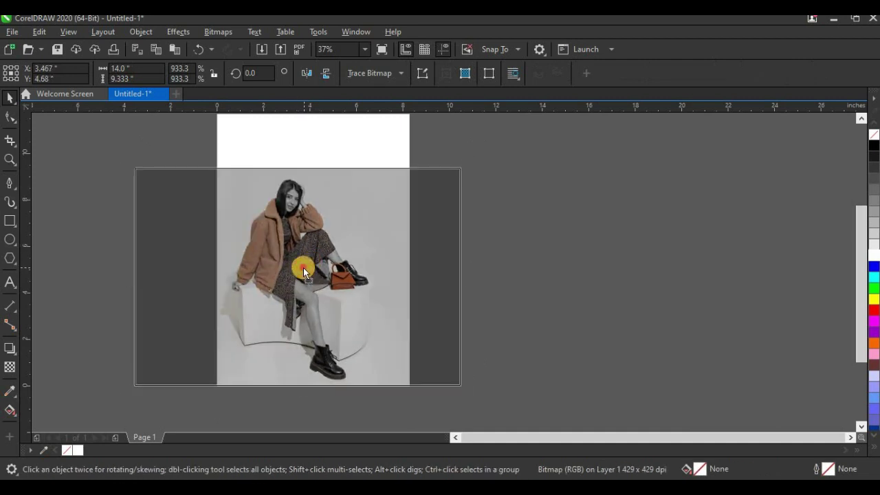
{"action": "left_click_drag", "start_coordinate": [462, 166], "coordinate": [499, 140]}
{"action": "scroll", "coordinate": [365, 212], "scroll_direction": "down", "scroll_amount": 2}
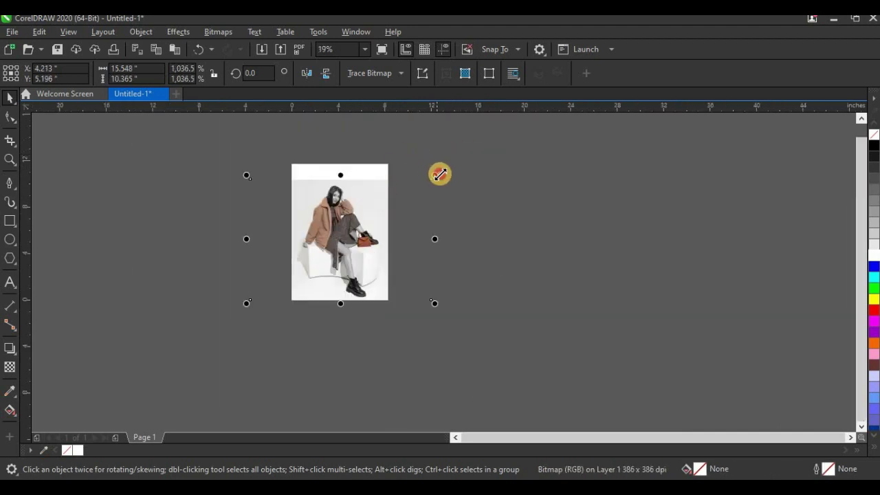
{"action": "scroll", "coordinate": [356, 177], "scroll_direction": "up", "scroll_amount": 2}
{"action": "left_click_drag", "start_coordinate": [321, 230], "coordinate": [279, 212]}
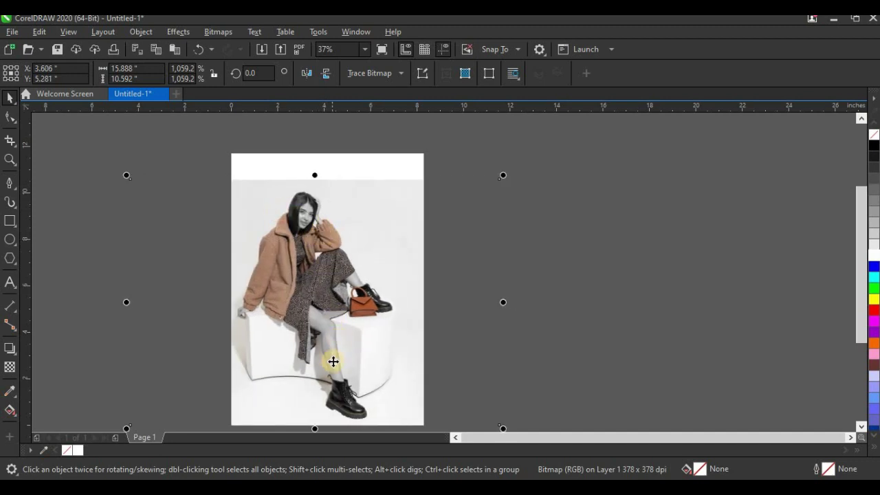
Scale the clipped photo down slightly to about 15.6 × 10.4 inches.
{"action": "scroll", "coordinate": [353, 378], "scroll_direction": "down", "scroll_amount": 2}
{"action": "scroll", "coordinate": [351, 379], "scroll_direction": "up", "scroll_amount": 2}
{"action": "scroll", "coordinate": [350, 298], "scroll_direction": "down", "scroll_amount": 2}
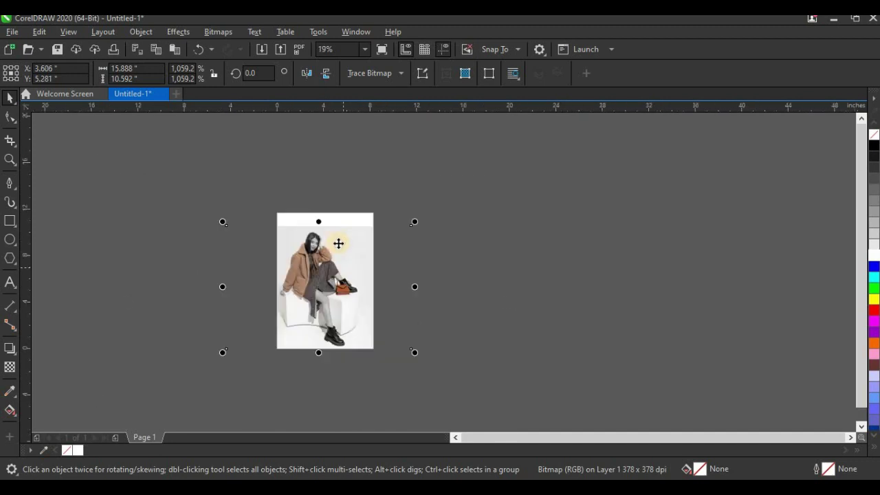
{"action": "scroll", "coordinate": [337, 241], "scroll_direction": "up", "scroll_amount": 2}
{"action": "left_click_drag", "start_coordinate": [492, 203], "coordinate": [488, 207]}
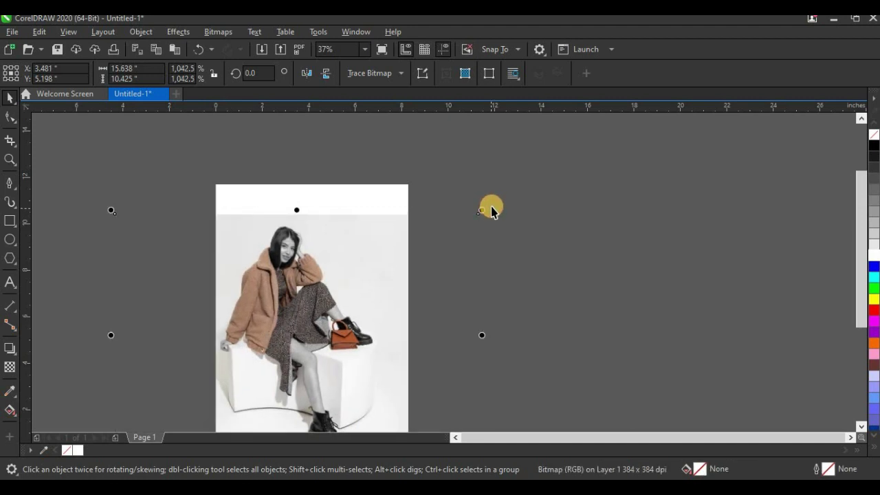
{"action": "key", "text": "Escape"}
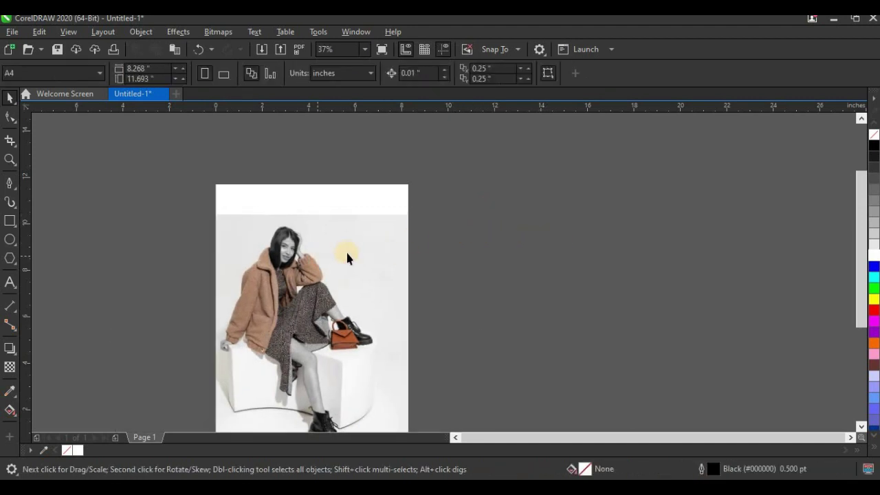
{"action": "left_click", "coordinate": [347, 247]}
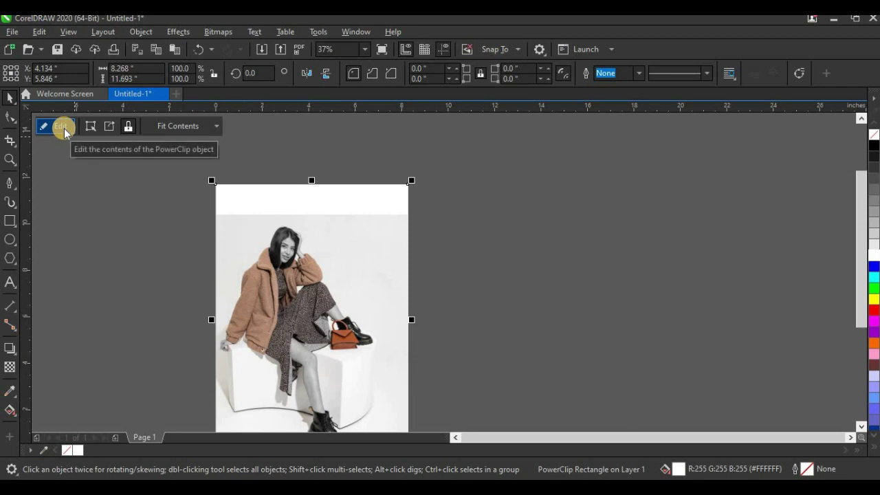
{"action": "double_click", "coordinate": [324, 265]}
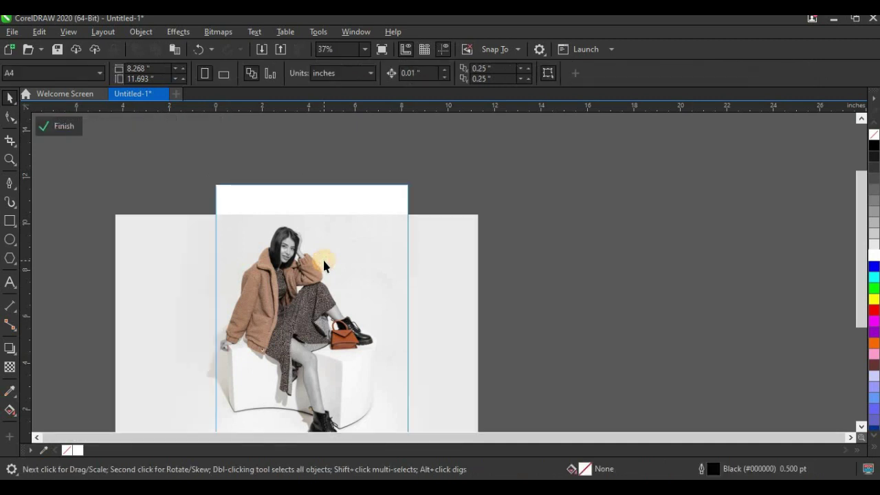
{"action": "left_click", "coordinate": [533, 233]}
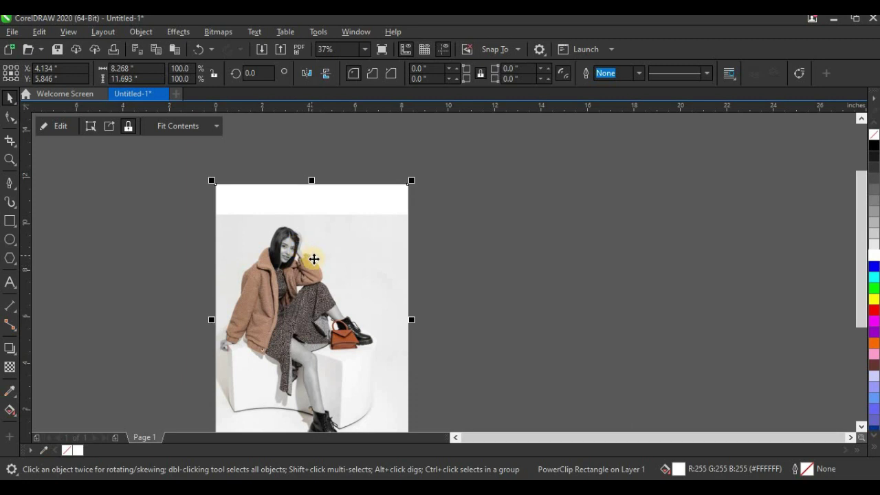
Open the PowerClip contents and fade the photo's upper edge with a short vertical fountain transparency at 90° just above the model's head.
{"action": "left_click", "coordinate": [58, 131]}
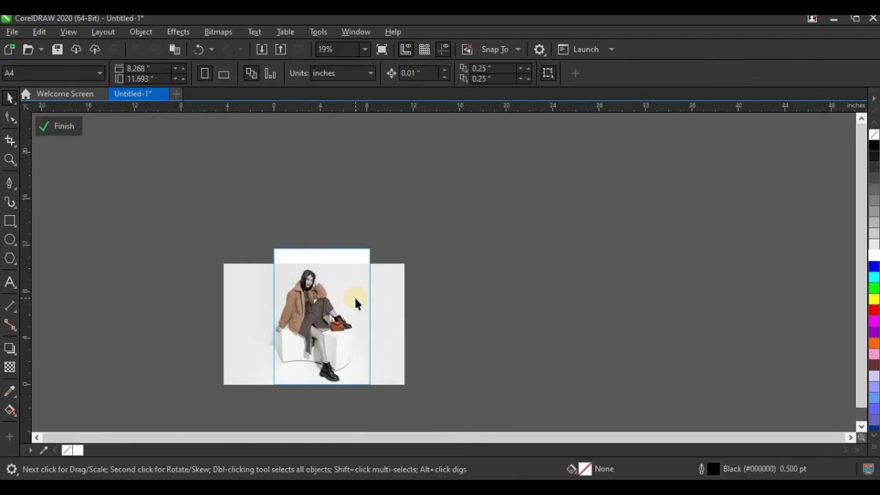
{"action": "scroll", "coordinate": [347, 279], "scroll_direction": "up", "scroll_amount": 2}
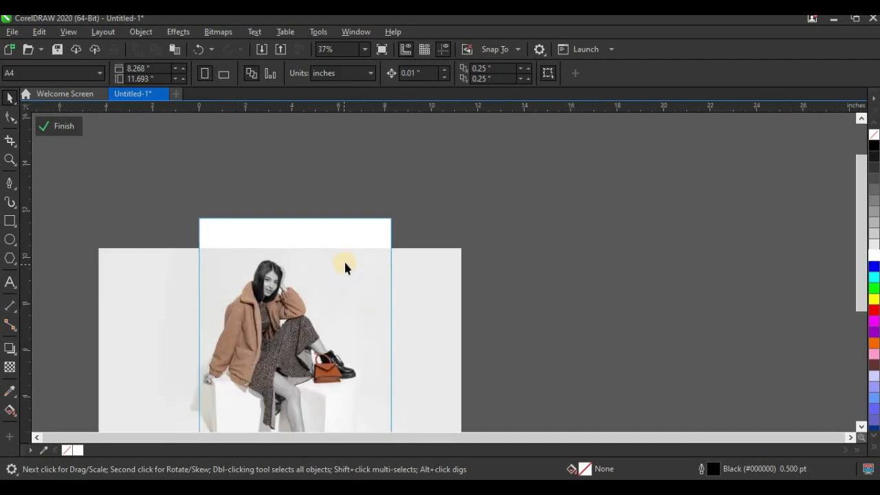
{"action": "left_click", "coordinate": [10, 366]}
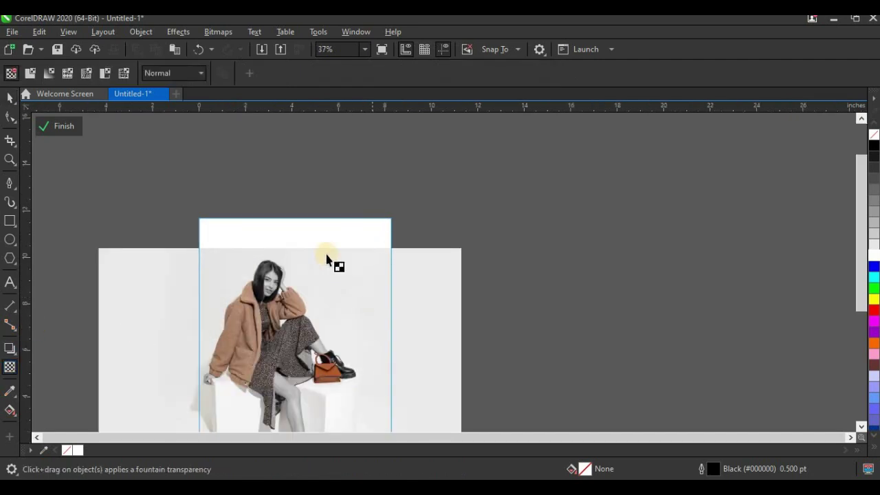
{"action": "scroll", "coordinate": [295, 277], "scroll_direction": "up", "scroll_amount": 4}
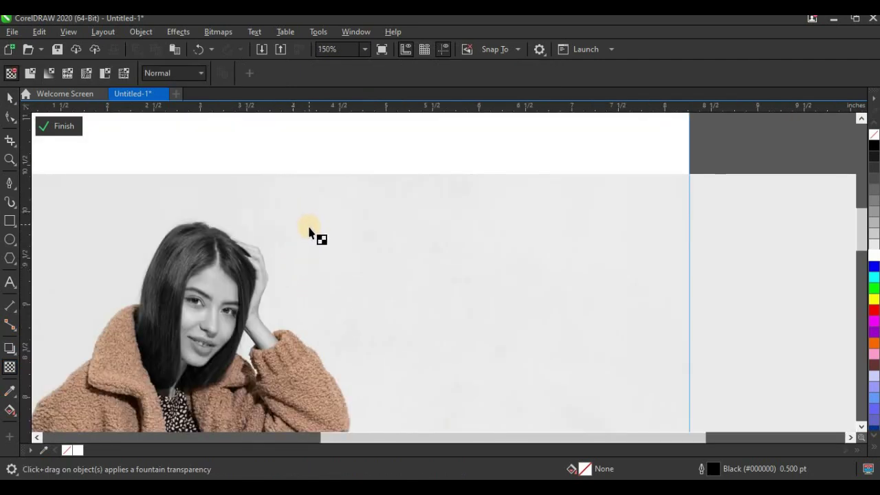
{"action": "left_click_drag", "start_coordinate": [307, 220], "coordinate": [307, 189]}
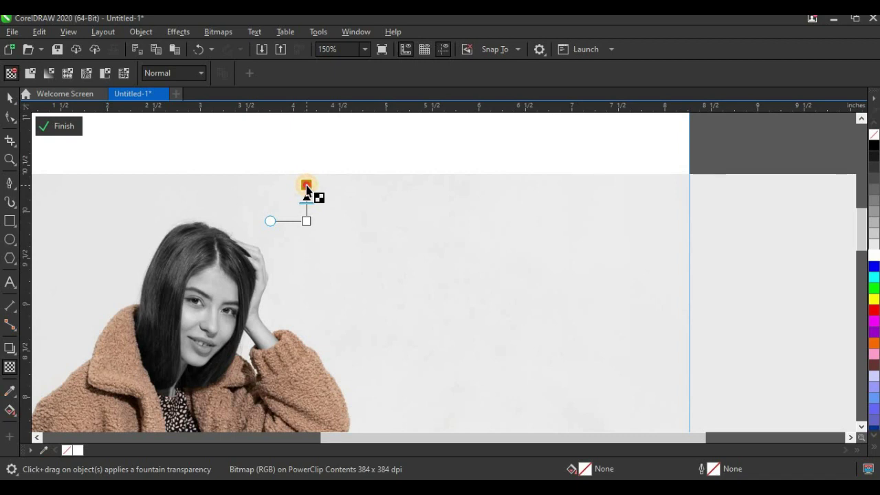
{"action": "left_click_drag", "start_coordinate": [307, 188], "coordinate": [307, 186]}
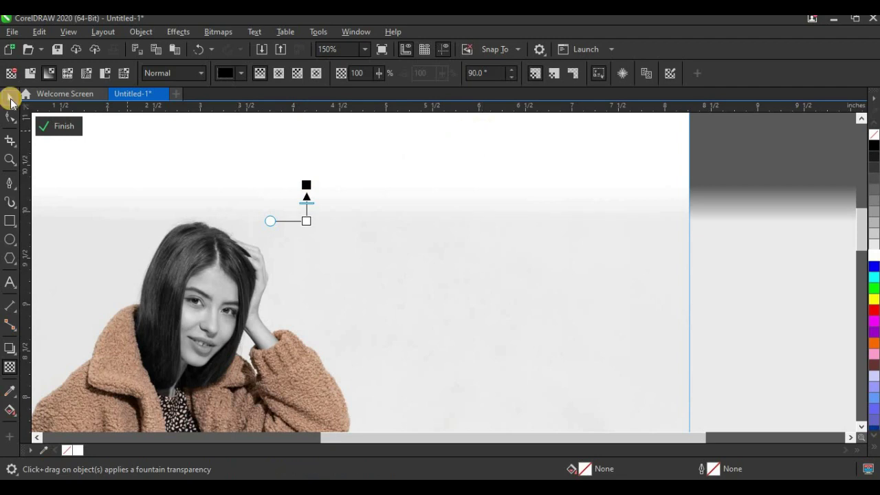
{"action": "left_click", "coordinate": [10, 100]}
Check the faded edge along the photo's width and finish editing the PowerClip contents.
{"action": "scroll", "coordinate": [252, 186], "scroll_direction": "up", "scroll_amount": 2}
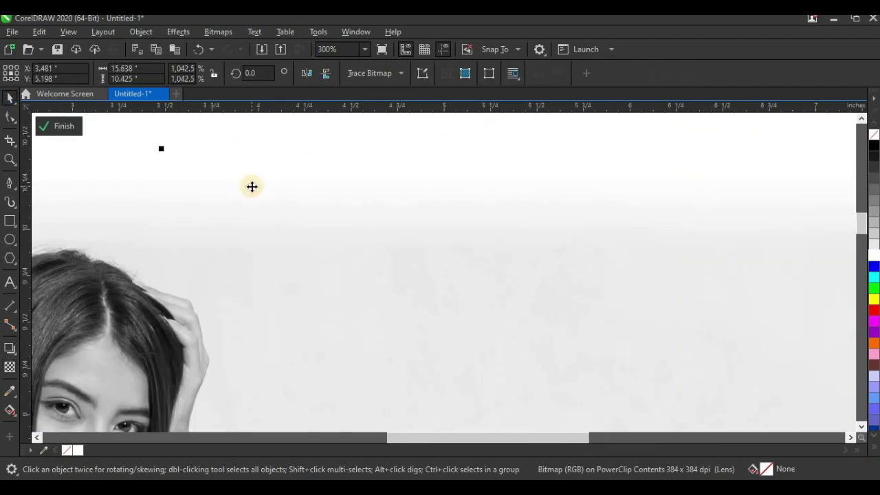
{"action": "scroll", "coordinate": [252, 186], "scroll_direction": "down", "scroll_amount": 2}
{"action": "scroll", "coordinate": [272, 191], "scroll_direction": "down", "scroll_amount": 2}
{"action": "scroll", "coordinate": [522, 198], "scroll_direction": "up", "scroll_amount": 2}
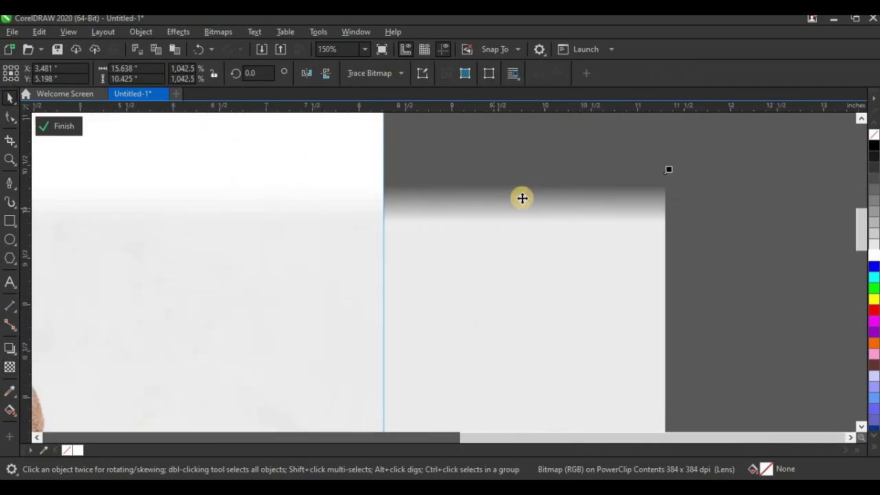
{"action": "scroll", "coordinate": [400, 211], "scroll_direction": "down", "scroll_amount": 2}
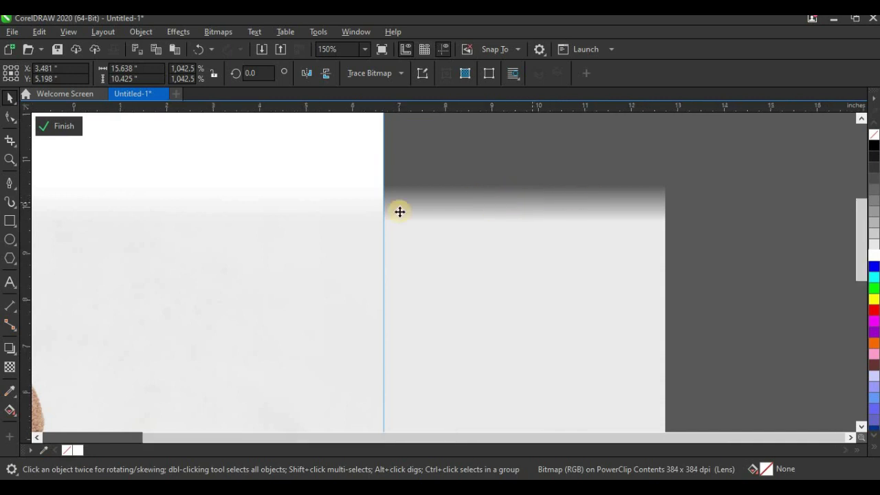
{"action": "scroll", "coordinate": [220, 202], "scroll_direction": "down", "scroll_amount": 2}
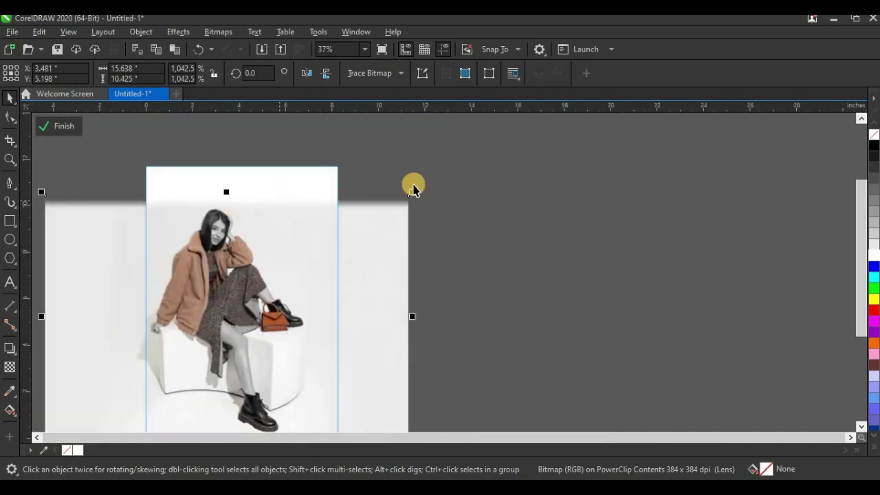
{"action": "left_click", "coordinate": [62, 128]}
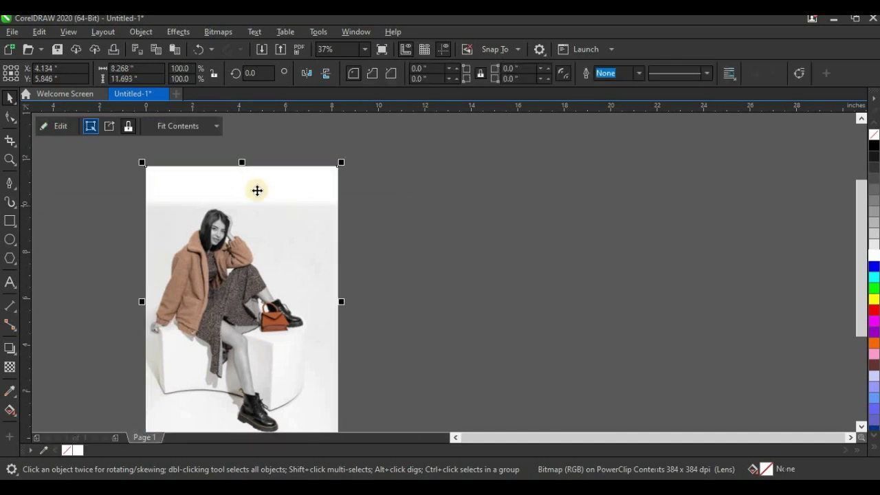
Sample the light grey of the photo's background with the Color Eyedropper and fill the page-sized rectangle with it (RGB 235, 235, 235).
{"action": "left_click", "coordinate": [257, 190]}
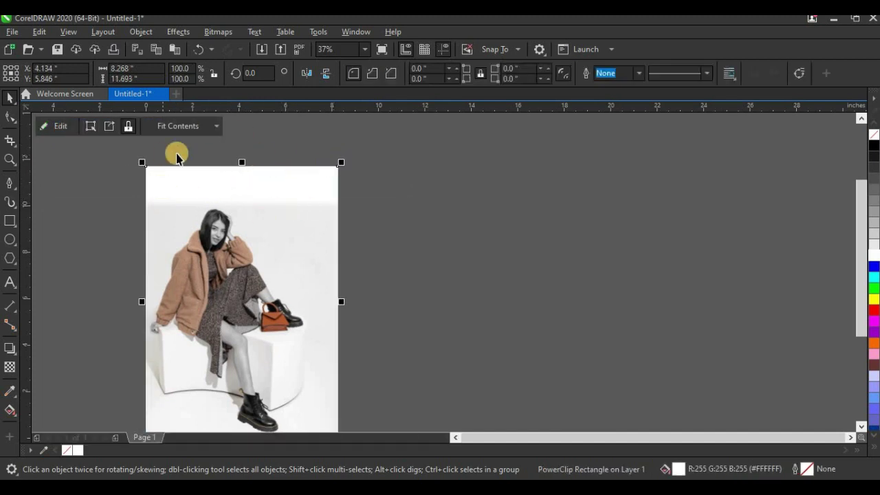
{"action": "scroll", "coordinate": [271, 168], "scroll_direction": "up", "scroll_amount": 2}
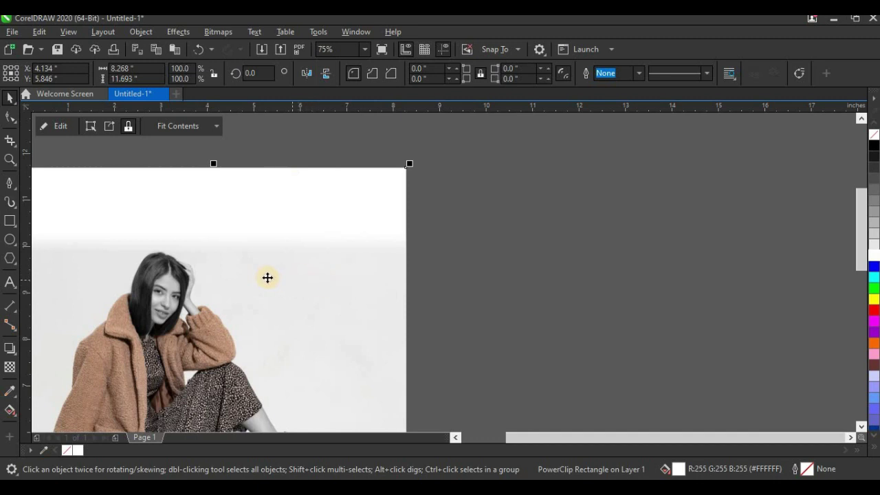
{"action": "left_click", "coordinate": [11, 394]}
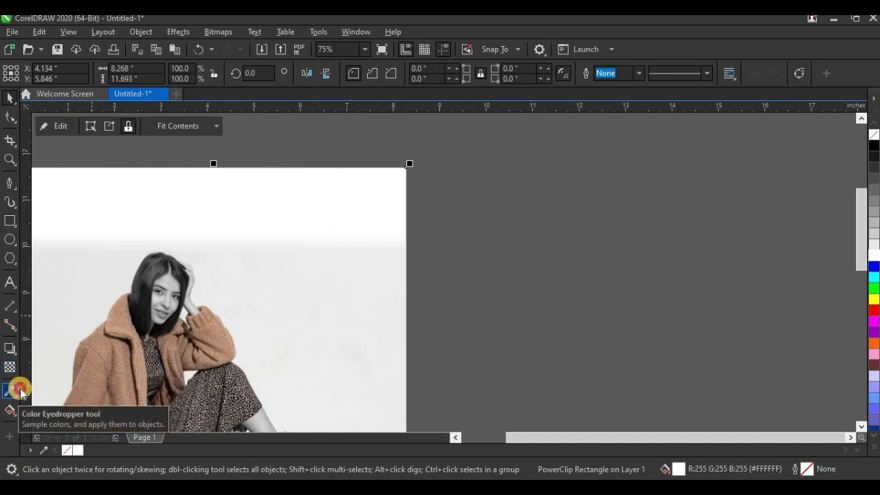
{"action": "left_click", "coordinate": [311, 274]}
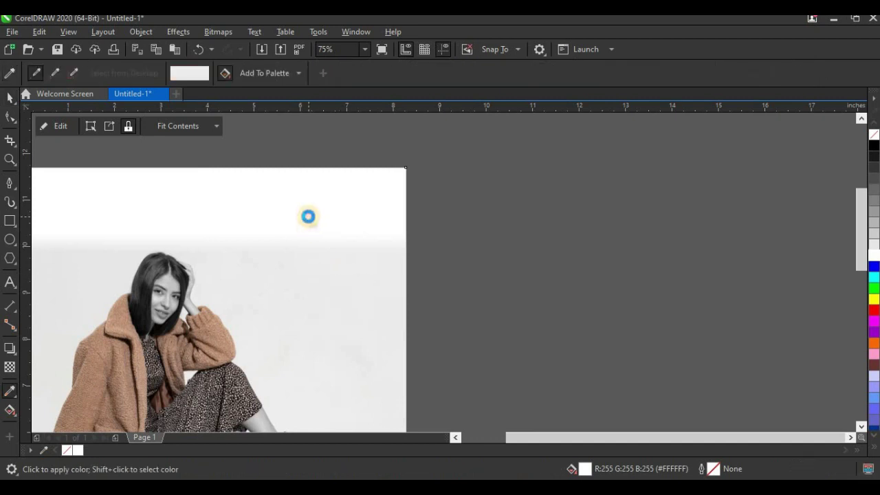
{"action": "left_click", "coordinate": [308, 217]}
{"action": "scroll", "coordinate": [326, 235], "scroll_direction": "down", "scroll_amount": 2}
{"action": "scroll", "coordinate": [167, 241], "scroll_direction": "up", "scroll_amount": 3}
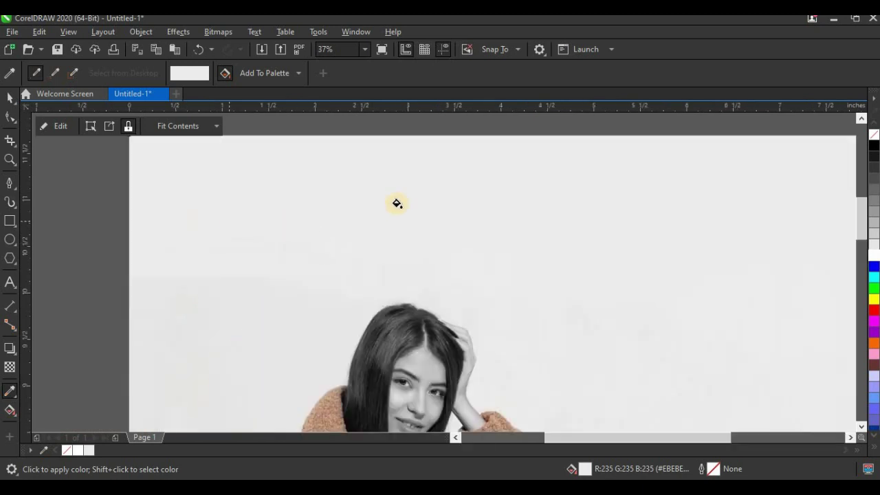
{"action": "scroll", "coordinate": [142, 241], "scroll_direction": "down", "scroll_amount": 3}
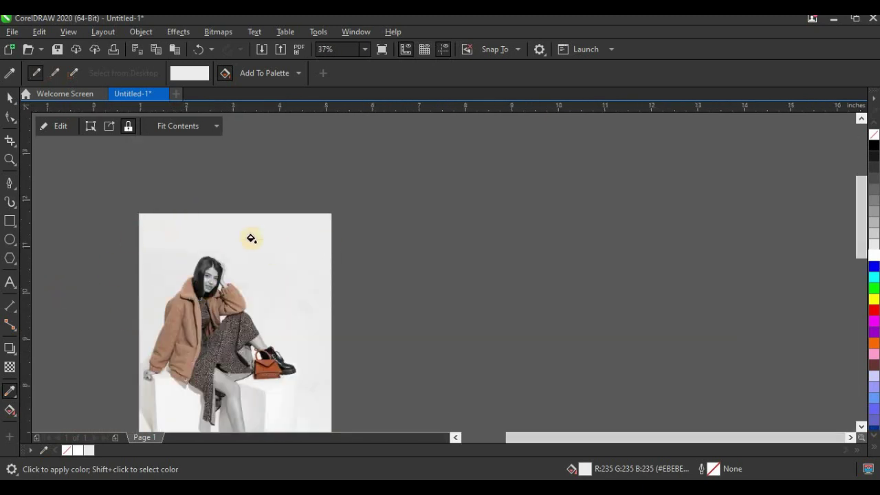
{"action": "scroll", "coordinate": [171, 240], "scroll_direction": "up", "scroll_amount": 2}
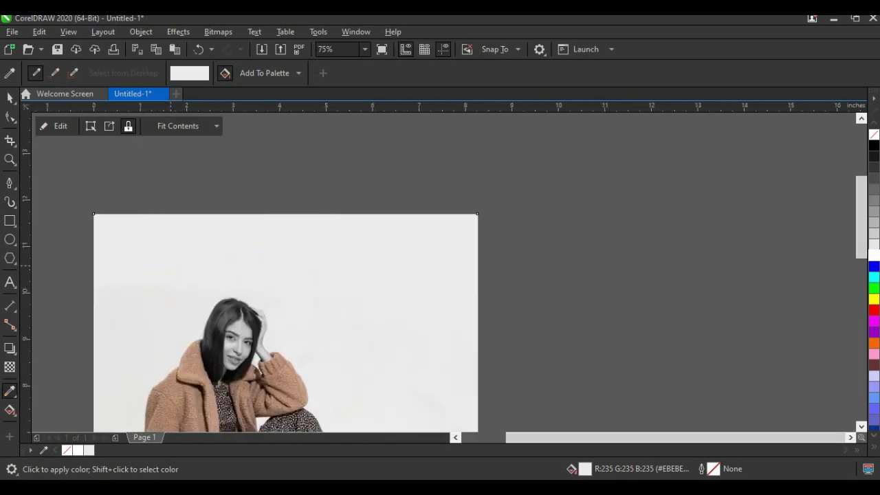
Add the artistic text "VOGUE" above the page and enlarge it to about 6.07 × 1.26 inches.
{"action": "double_click", "coordinate": [10, 98]}
{"action": "left_click", "coordinate": [39, 261]}
{"action": "left_click", "coordinate": [10, 282]}
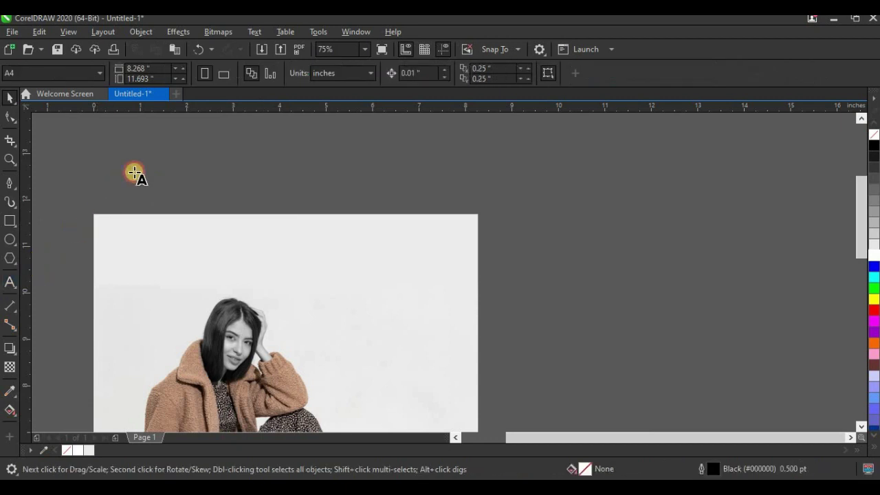
{"action": "left_click", "coordinate": [137, 170]}
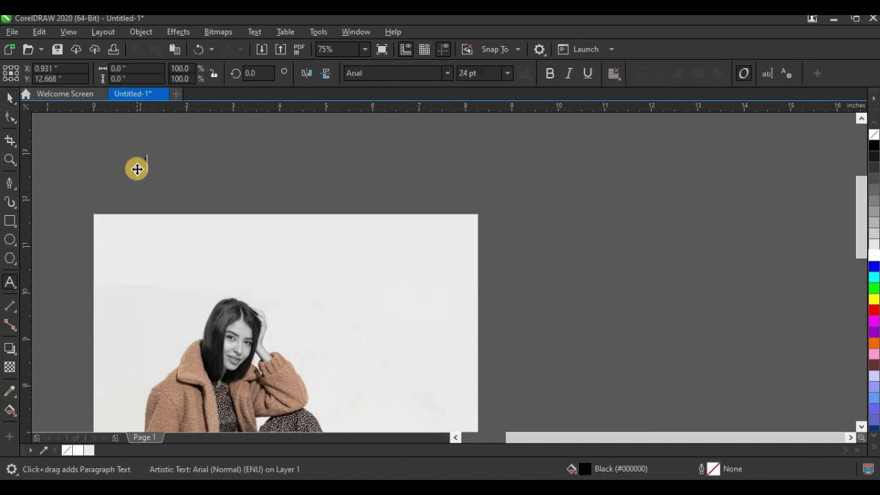
{"action": "type", "text": "VOGUE"}
{"action": "left_click", "coordinate": [10, 99]}
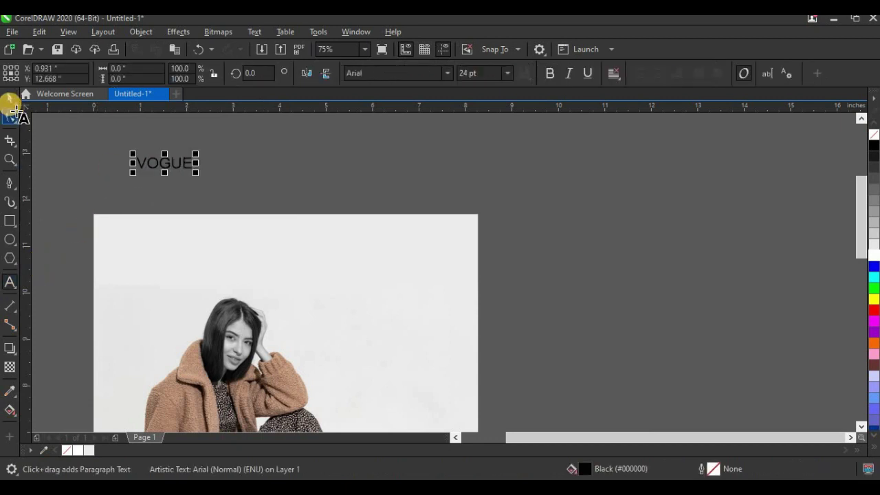
{"action": "left_click_drag", "start_coordinate": [196, 172], "coordinate": [424, 233]}
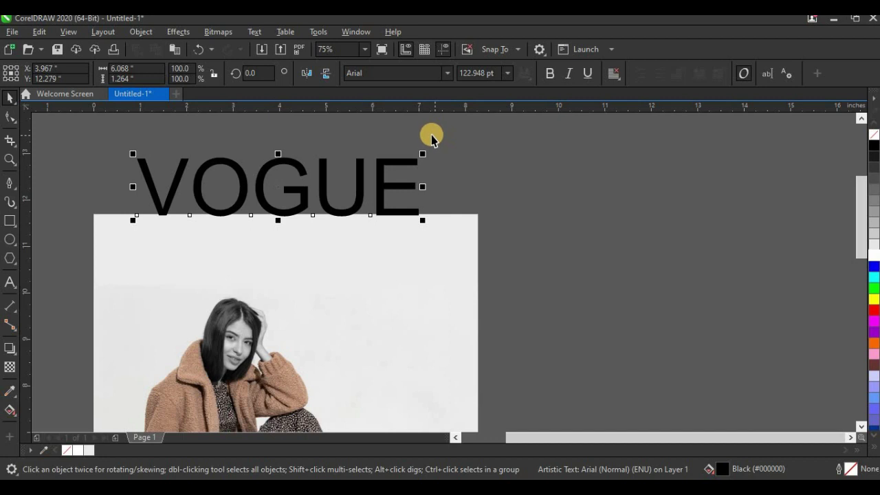
Set the font of the VOGUE title to Vogue.
{"action": "left_click", "coordinate": [403, 73]}
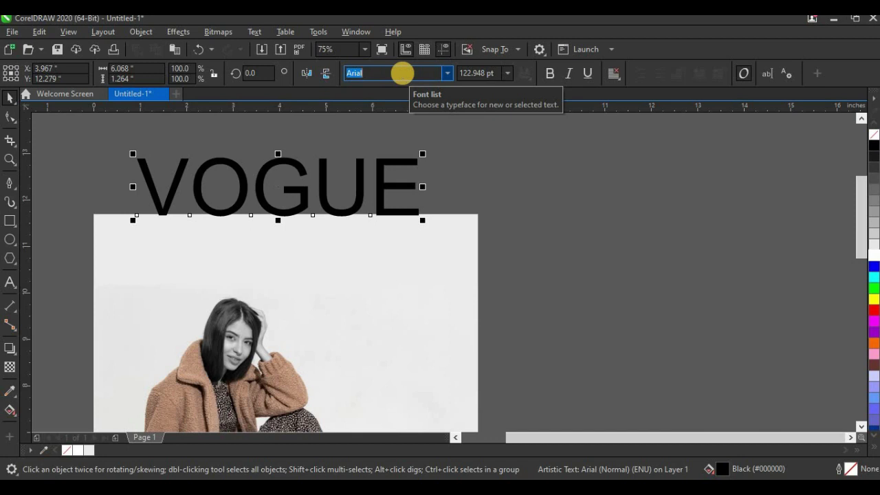
{"action": "type", "text": "valentine vibes"}
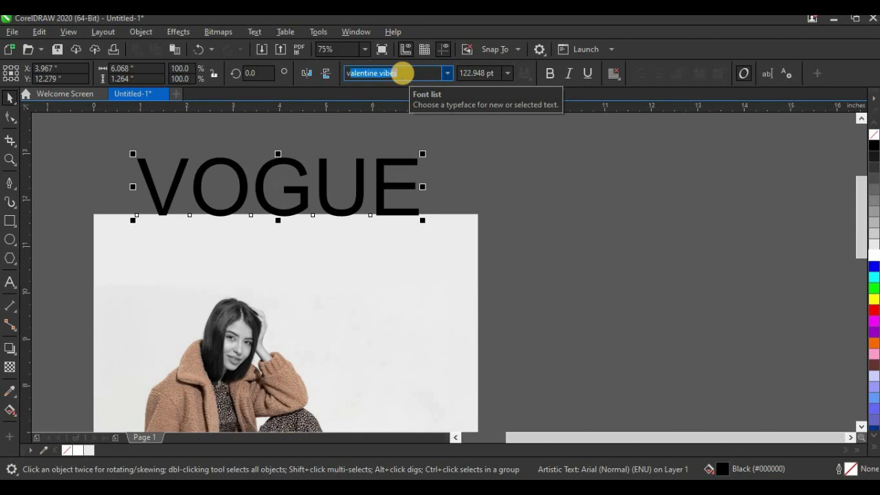
{"action": "type", "text": "l"}
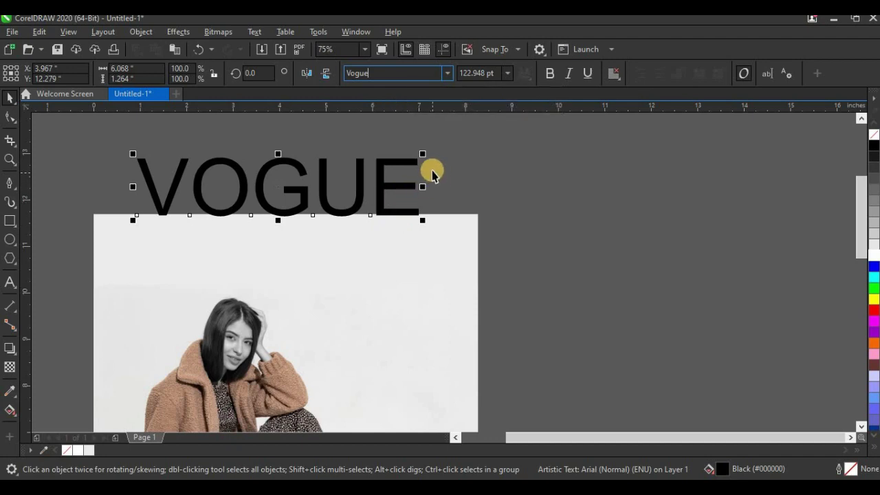
{"action": "key", "text": "Return"}
Move the VOGUE title onto the upper part of the page, just above the model's head.
{"action": "scroll", "coordinate": [262, 176], "scroll_direction": "up", "scroll_amount": 1}
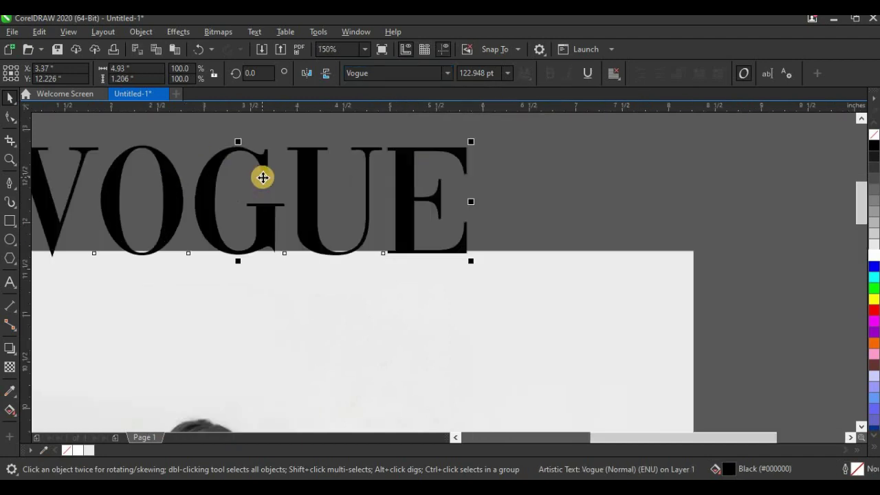
{"action": "scroll", "coordinate": [274, 208], "scroll_direction": "down", "scroll_amount": 1}
{"action": "scroll", "coordinate": [273, 208], "scroll_direction": "down", "scroll_amount": 2}
{"action": "scroll", "coordinate": [269, 197], "scroll_direction": "up", "scroll_amount": 3}
{"action": "scroll", "coordinate": [287, 282], "scroll_direction": "down", "scroll_amount": 3}
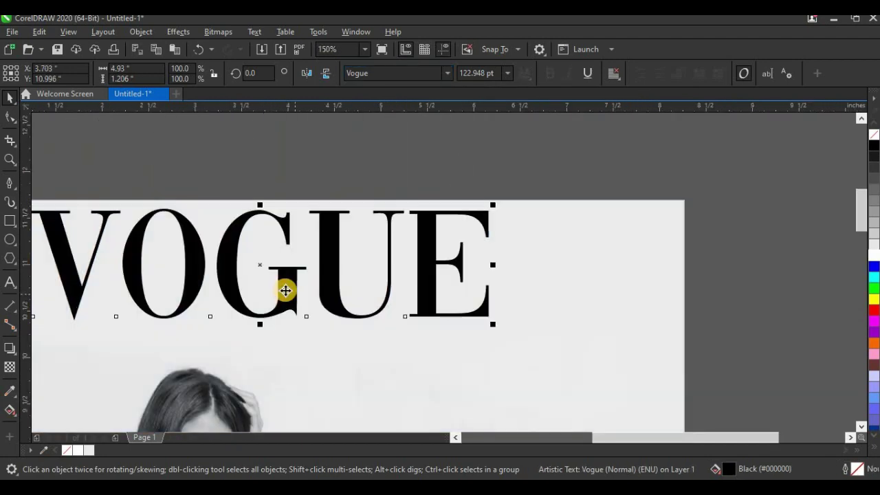
{"action": "scroll", "coordinate": [288, 296], "scroll_direction": "up", "scroll_amount": 2}
{"action": "scroll", "coordinate": [287, 284], "scroll_direction": "down", "scroll_amount": 1}
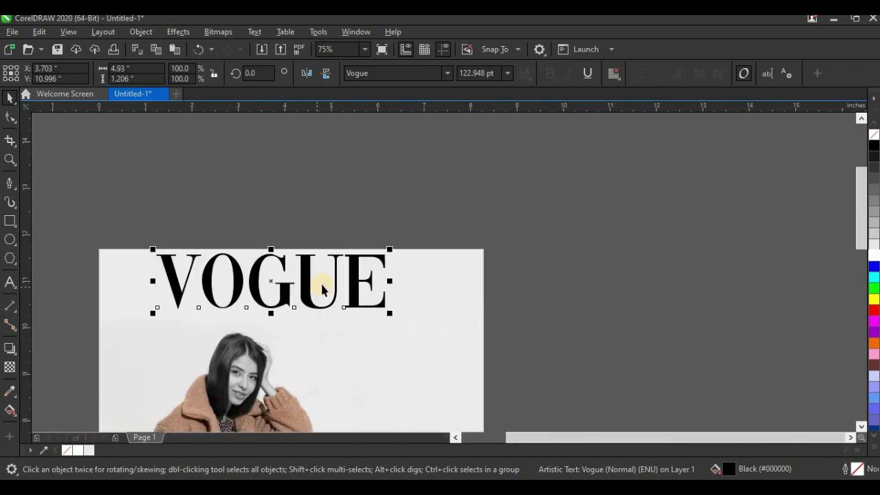
{"action": "scroll", "coordinate": [318, 288], "scroll_direction": "up", "scroll_amount": 1}
{"action": "scroll", "coordinate": [375, 268], "scroll_direction": "down", "scroll_amount": 1}
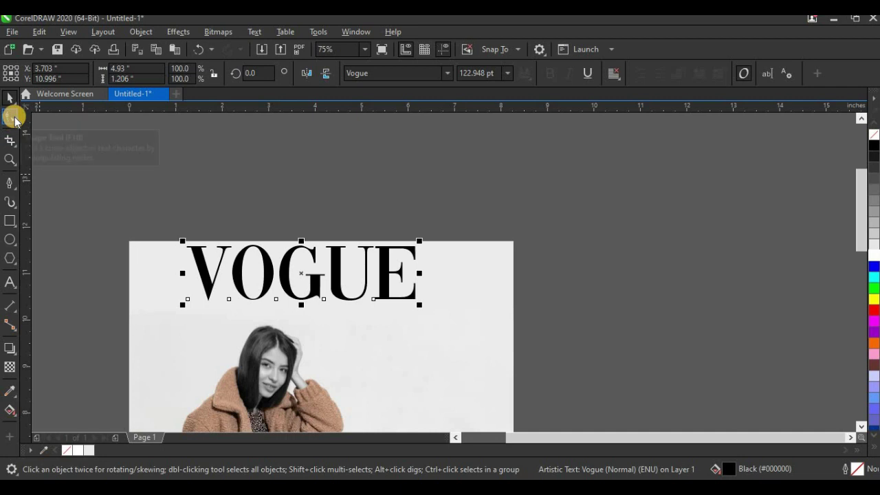
Tighten the VOGUE title's letter spacing, enlarge it to about 5.57 × 1.41 inches and lower it so it overlaps the model's head.
{"action": "left_click", "coordinate": [14, 118]}
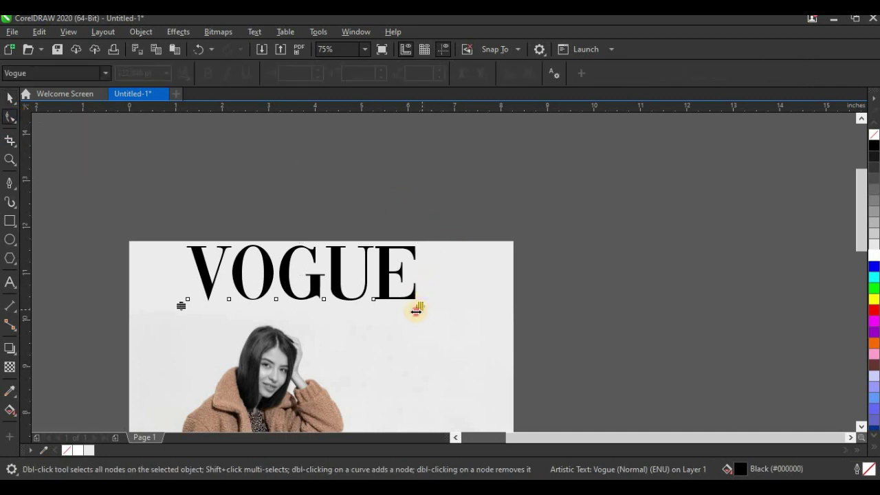
{"action": "left_click_drag", "start_coordinate": [416, 310], "coordinate": [401, 325]}
{"action": "key", "text": "space"}
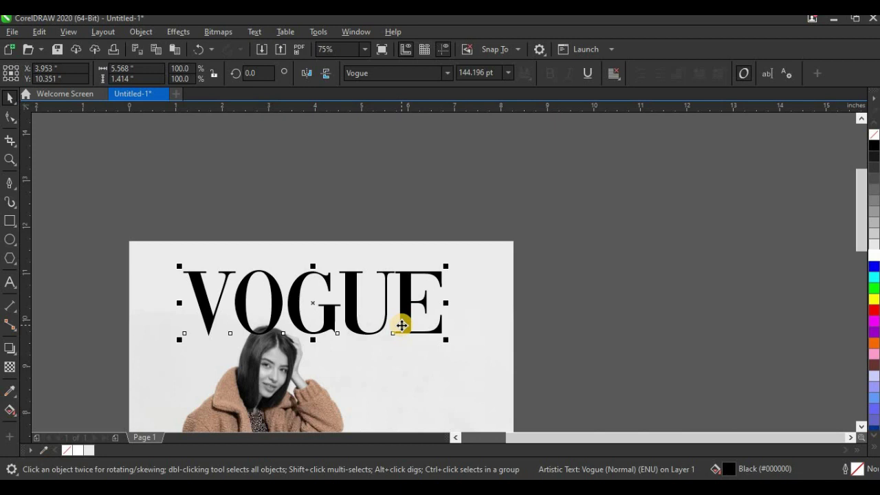
Add a horizontal guideline just above the VOGUE title, at about 11.18 inches.
{"action": "scroll", "coordinate": [379, 181], "scroll_direction": "down", "scroll_amount": 2}
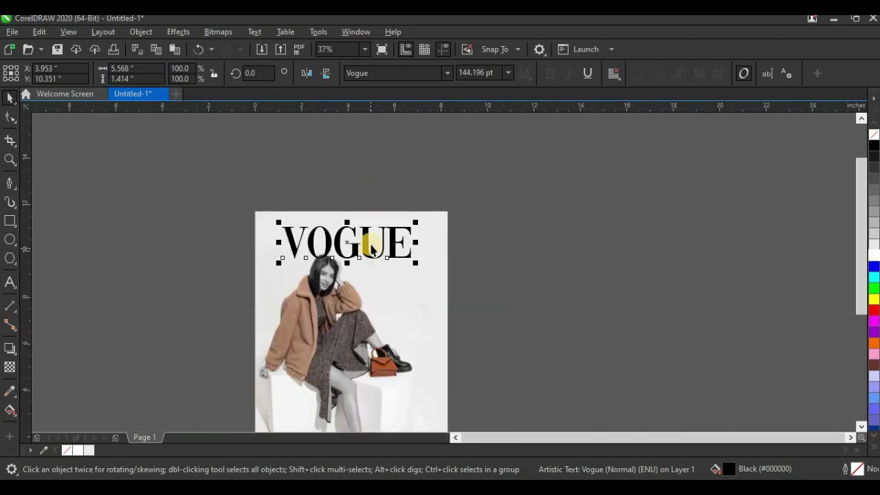
{"action": "scroll", "coordinate": [365, 246], "scroll_direction": "up", "scroll_amount": 2}
{"action": "left_click", "coordinate": [383, 131]}
{"action": "scroll", "coordinate": [338, 182], "scroll_direction": "up", "scroll_amount": 2}
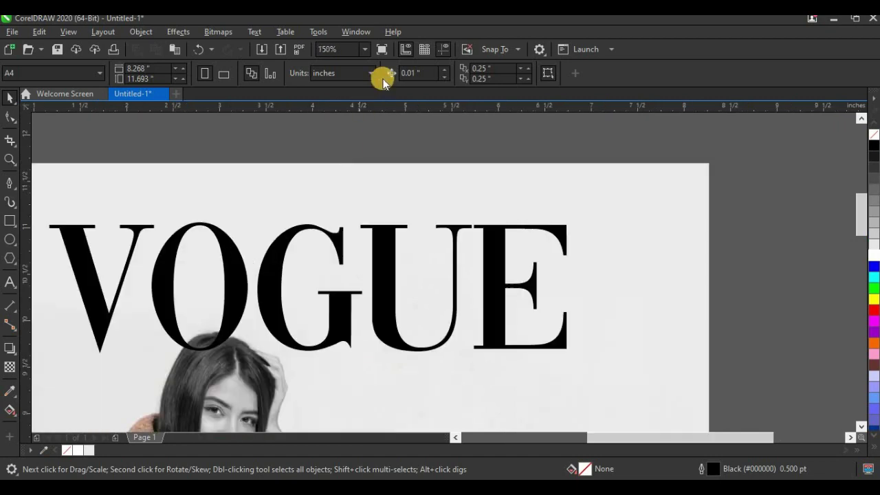
{"action": "left_click_drag", "start_coordinate": [389, 105], "coordinate": [358, 206]}
{"action": "scroll", "coordinate": [346, 172], "scroll_direction": "down", "scroll_amount": 4}
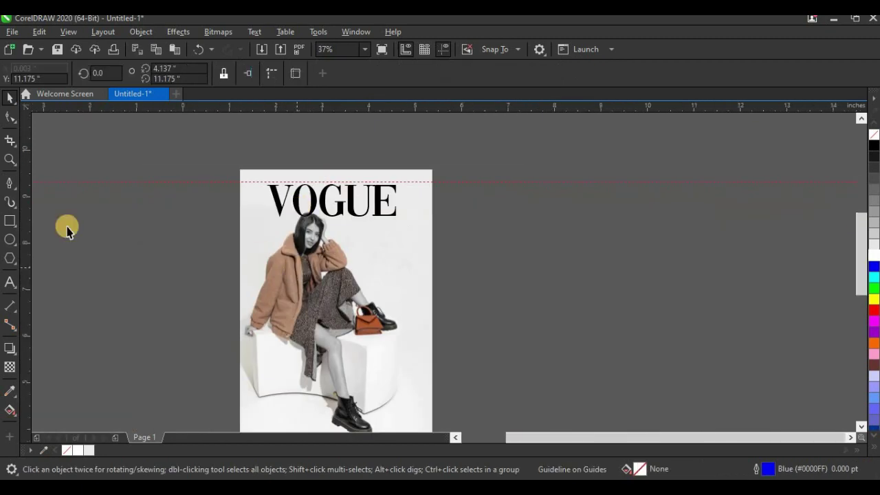
Add vertical guidelines inside the page's left and right edges, at about 0.61 and 7.74 inches.
{"action": "scroll", "coordinate": [67, 230], "scroll_direction": "up", "scroll_amount": 2}
{"action": "left_click_drag", "start_coordinate": [176, 231], "coordinate": [210, 245]}
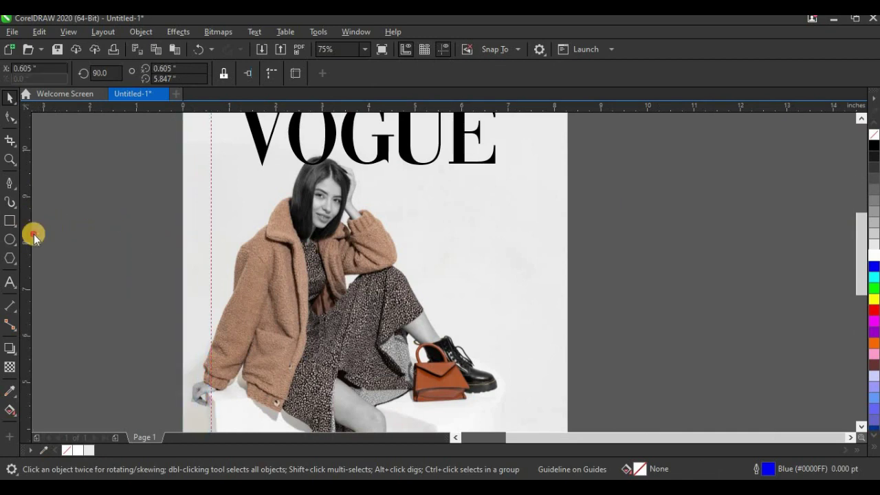
{"action": "left_click_drag", "start_coordinate": [31, 231], "coordinate": [543, 240]}
Add a horizontal guideline across the boot near the page's bottom edge, at about 0.58 inches.
{"action": "left_click_drag", "start_coordinate": [414, 104], "coordinate": [415, 299]}
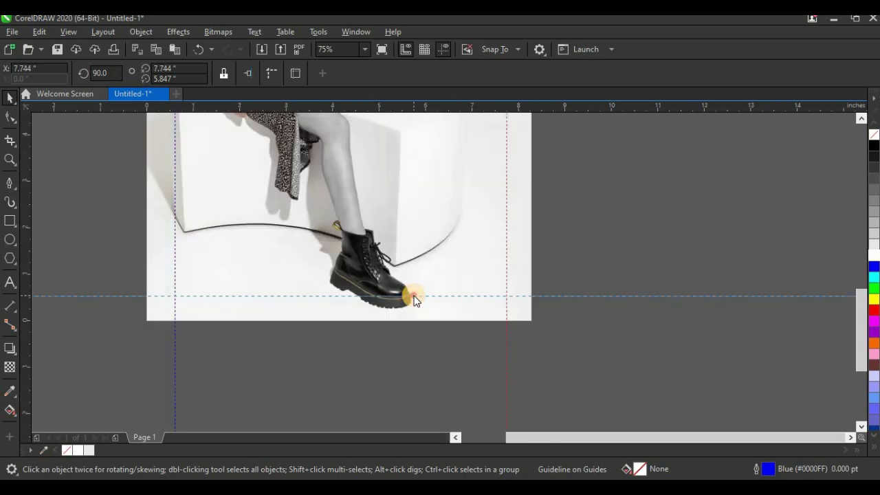
{"action": "left_click_drag", "start_coordinate": [415, 300], "coordinate": [412, 294]}
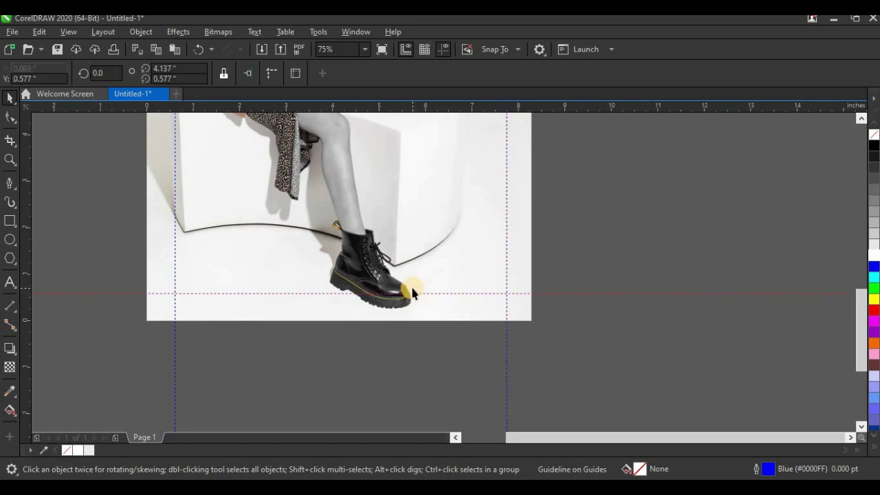
{"action": "scroll", "coordinate": [413, 294], "scroll_direction": "down", "scroll_amount": 4}
Draw a rectangle of about 0.76 × 0.89 inches over the right vertical guideline, beside the model.
{"action": "scroll", "coordinate": [434, 169], "scroll_direction": "up", "scroll_amount": 4}
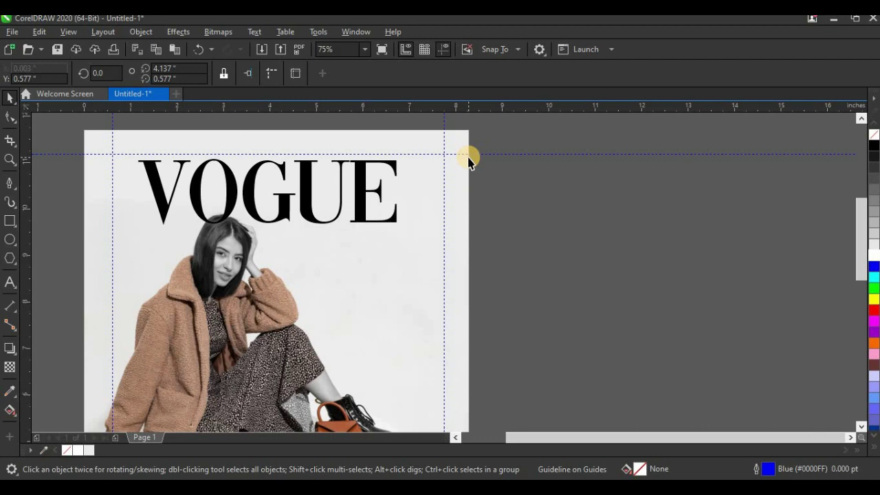
{"action": "left_click", "coordinate": [4, 220]}
{"action": "left_click_drag", "start_coordinate": [414, 231], "coordinate": [450, 273]}
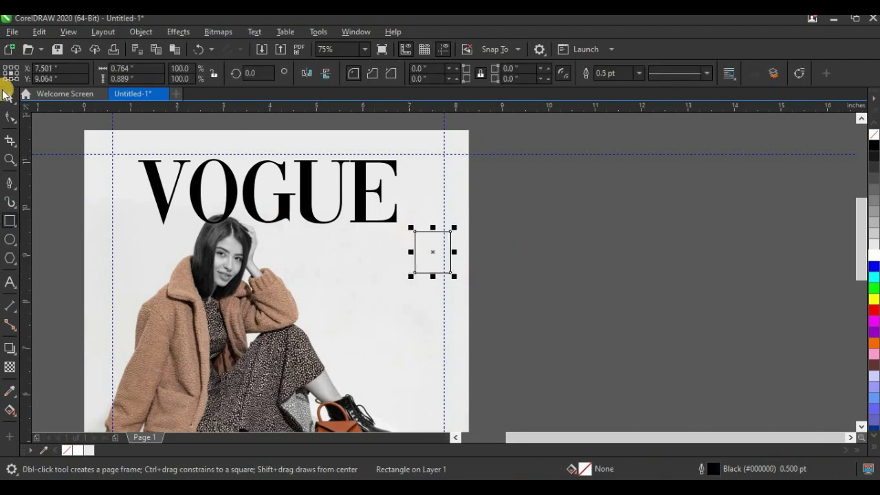
{"action": "left_click", "coordinate": [5, 94]}
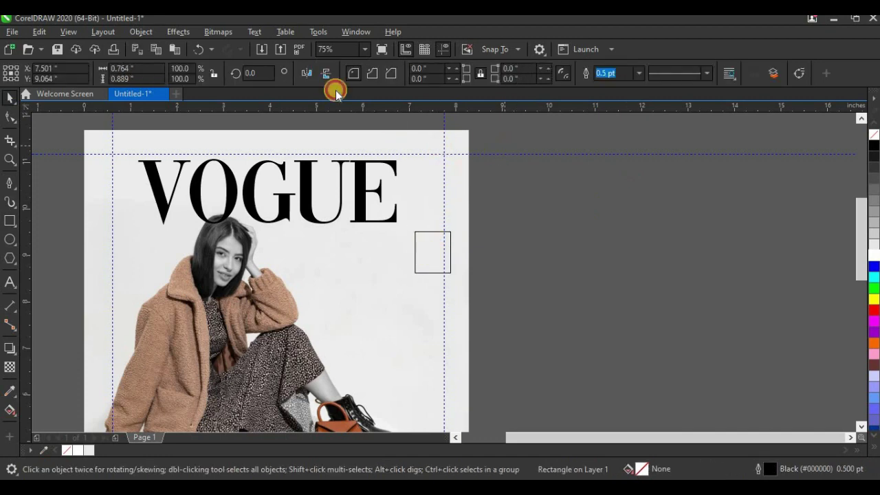
{"action": "left_click", "coordinate": [448, 259]}
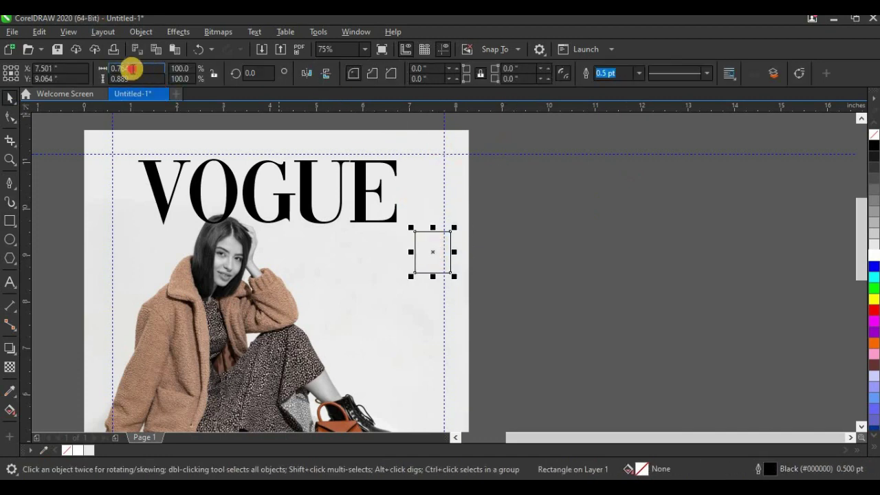
Set the rectangle's width and height to 0.5 inches each.
{"action": "left_click", "coordinate": [132, 69]}
{"action": "type", "text": "0."}
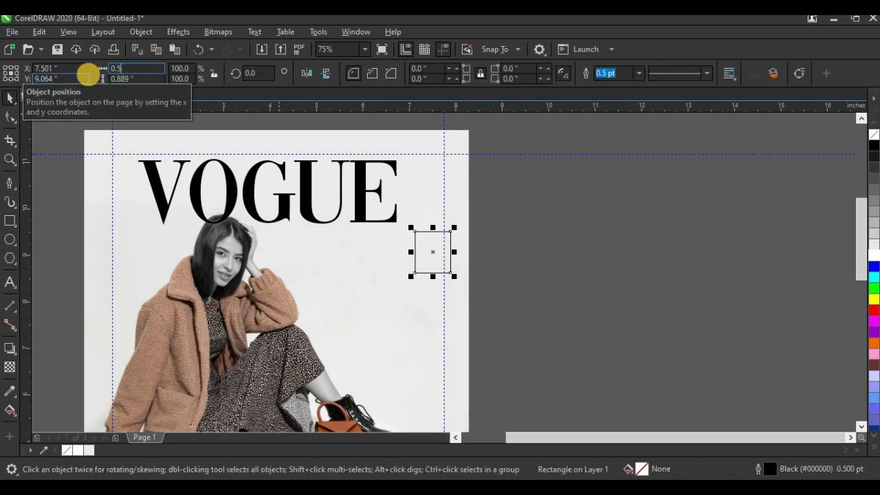
{"action": "type", "text": "5"}
{"action": "key", "text": "Tab"}
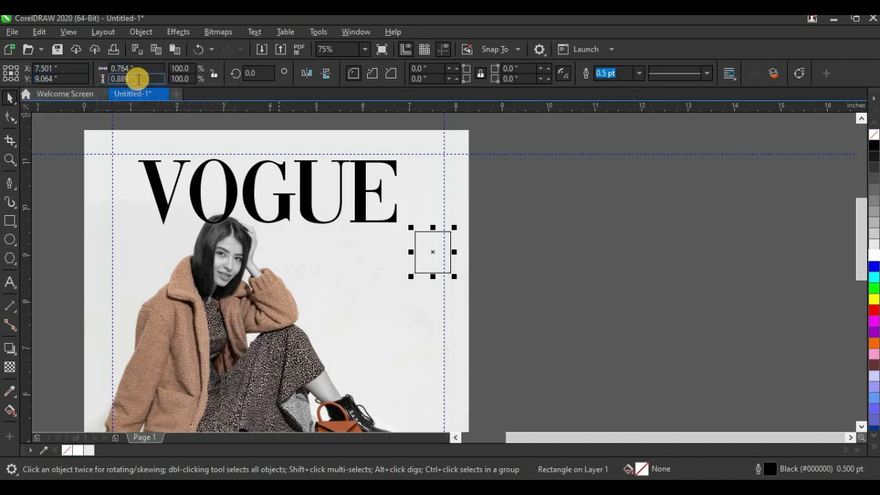
{"action": "type", "text": "0"}
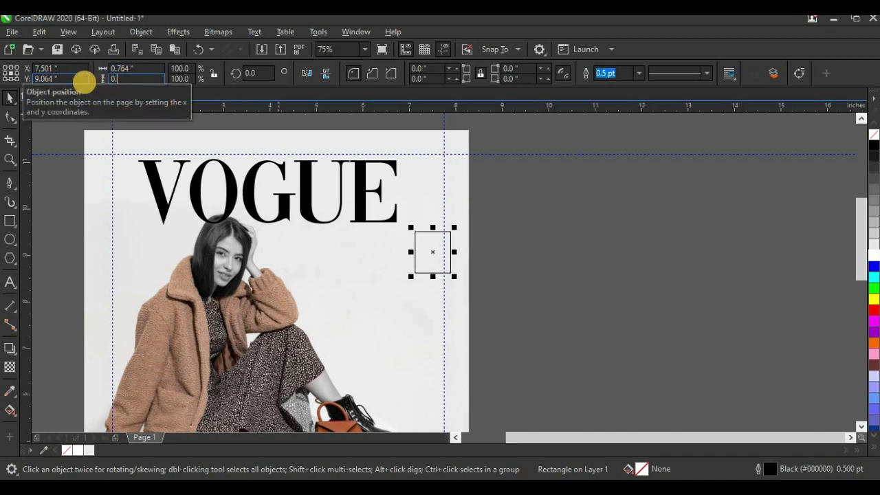
{"action": "type", "text": ".5"}
{"action": "key", "text": "Return"}
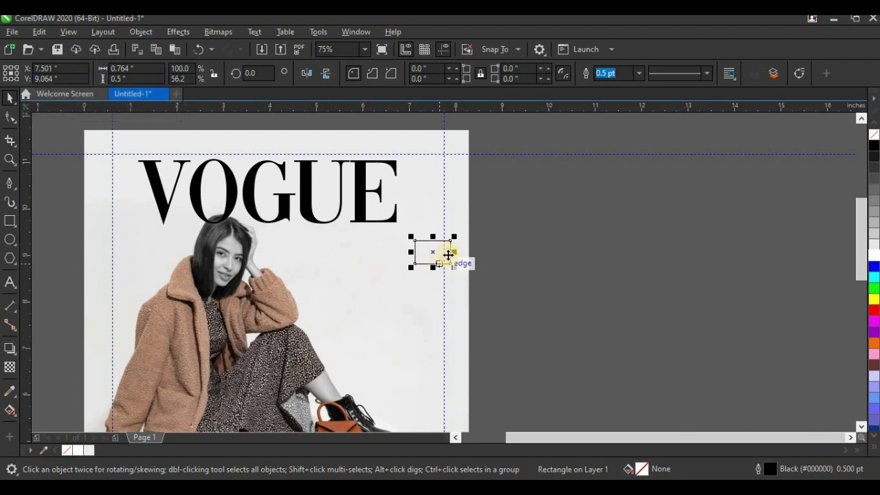
{"action": "scroll", "coordinate": [447, 251], "scroll_direction": "up", "scroll_amount": 2}
{"action": "left_click", "coordinate": [131, 69]}
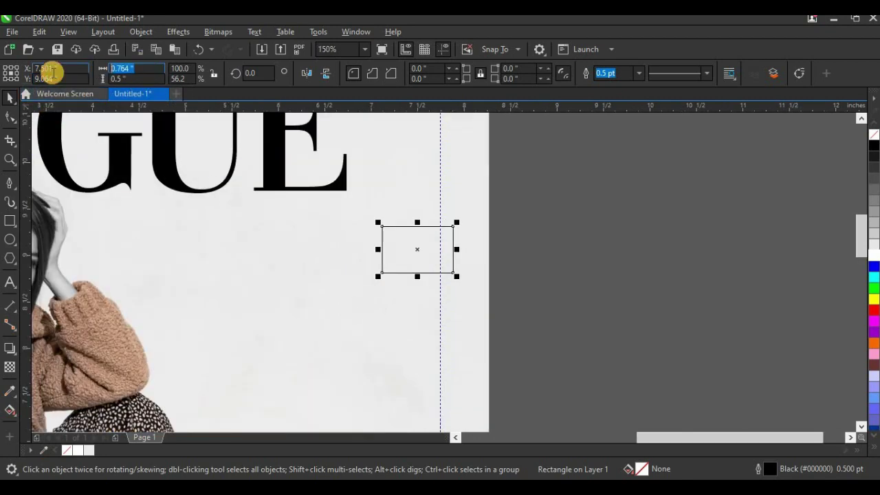
{"action": "type", "text": "0.5"}
{"action": "key", "text": "Return"}
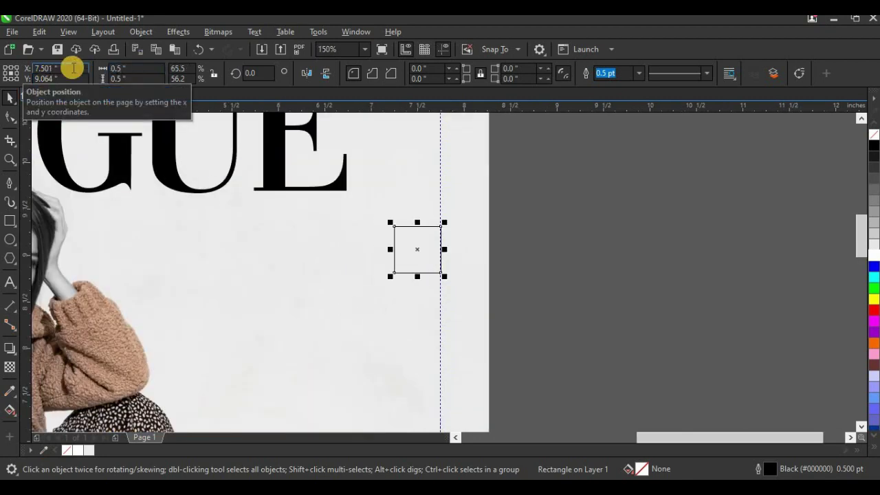
Align the square with the page's right edge and move the right vertical guideline to the square's inner side.
{"action": "left_click", "coordinate": [469, 278], "text": "shift"}
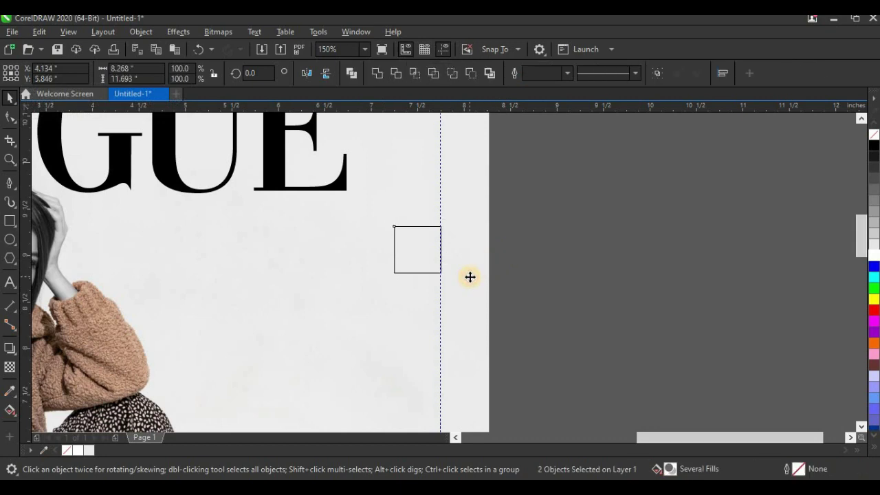
{"action": "scroll", "coordinate": [439, 275], "scroll_direction": "down", "scroll_amount": 4}
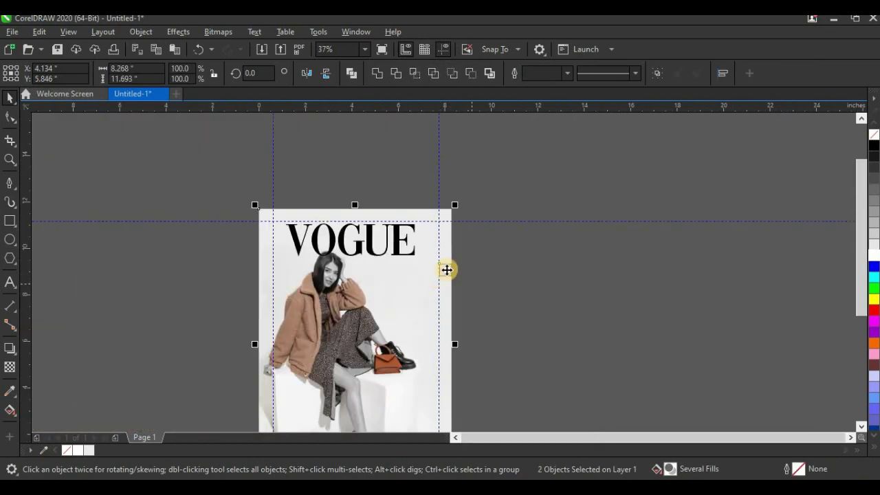
{"action": "scroll", "coordinate": [443, 271], "scroll_direction": "up", "scroll_amount": 6}
{"action": "left_click", "coordinate": [399, 216]}
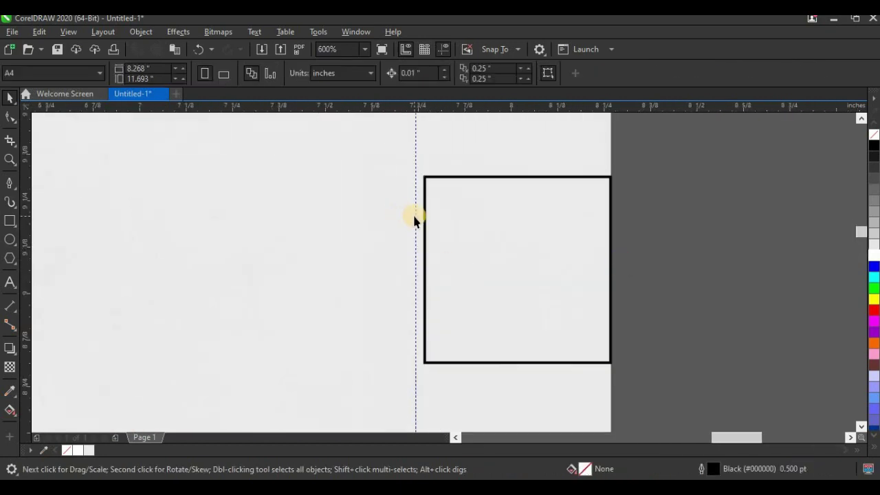
{"action": "left_click_drag", "start_coordinate": [416, 219], "coordinate": [359, 178]}
Align the square with the page's top edge and snap the top guideline to the square's lower side.
{"action": "scroll", "coordinate": [427, 227], "scroll_direction": "down", "scroll_amount": 7}
{"action": "scroll", "coordinate": [359, 177], "scroll_direction": "up", "scroll_amount": 2}
{"action": "scroll", "coordinate": [359, 178], "scroll_direction": "up", "scroll_amount": 4}
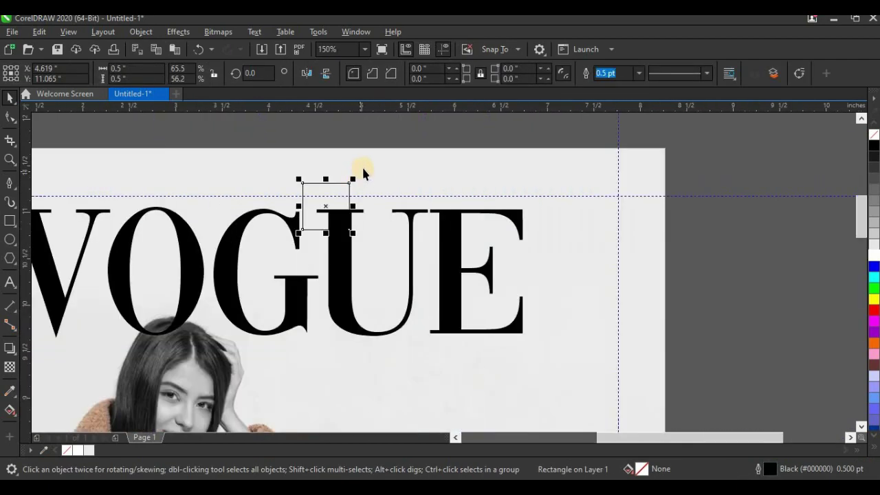
{"action": "left_click", "coordinate": [364, 167], "text": "shift"}
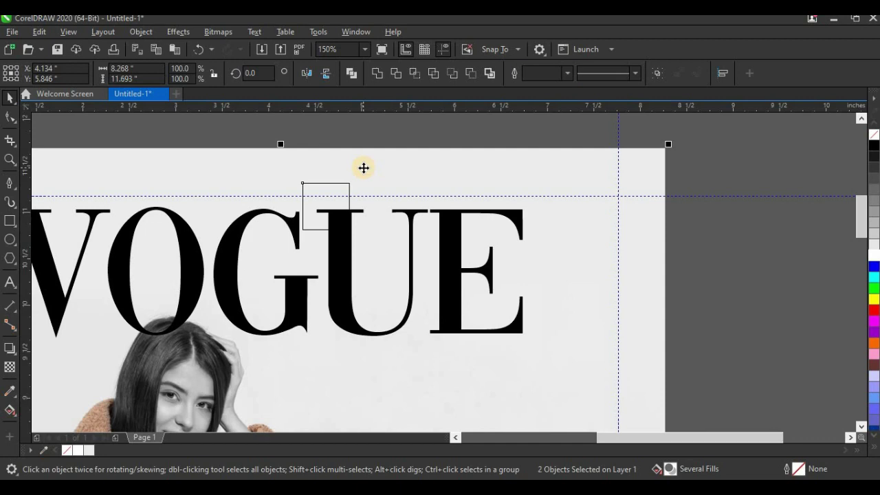
{"action": "key", "text": "t"}
{"action": "key", "text": "Escape"}
{"action": "scroll", "coordinate": [353, 172], "scroll_direction": "up", "scroll_amount": 6}
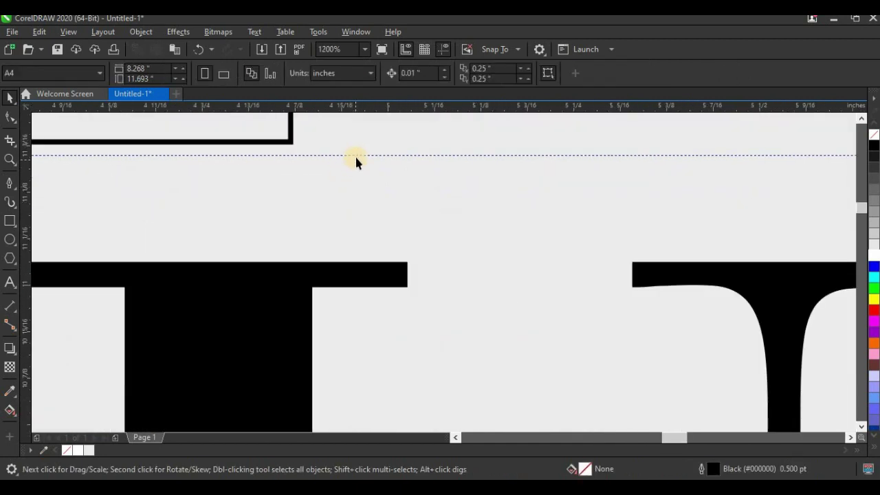
{"action": "left_click_drag", "start_coordinate": [355, 155], "coordinate": [213, 275]}
Align the square with the page's left edge and snap the left guideline to its inner side, at 0.5 inches.
{"action": "scroll", "coordinate": [282, 144], "scroll_direction": "down", "scroll_amount": 6}
{"action": "scroll", "coordinate": [324, 173], "scroll_direction": "down", "scroll_amount": 8}
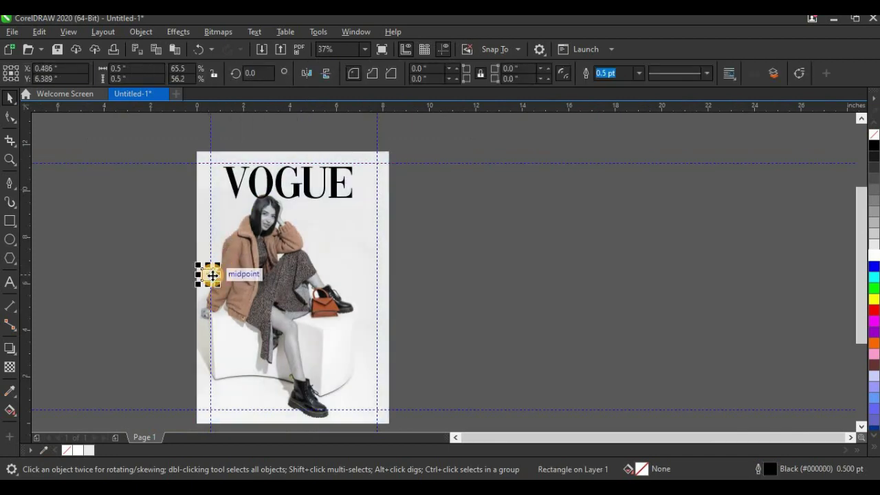
{"action": "scroll", "coordinate": [213, 275], "scroll_direction": "up", "scroll_amount": 8}
{"action": "left_click", "coordinate": [157, 183], "text": "shift"}
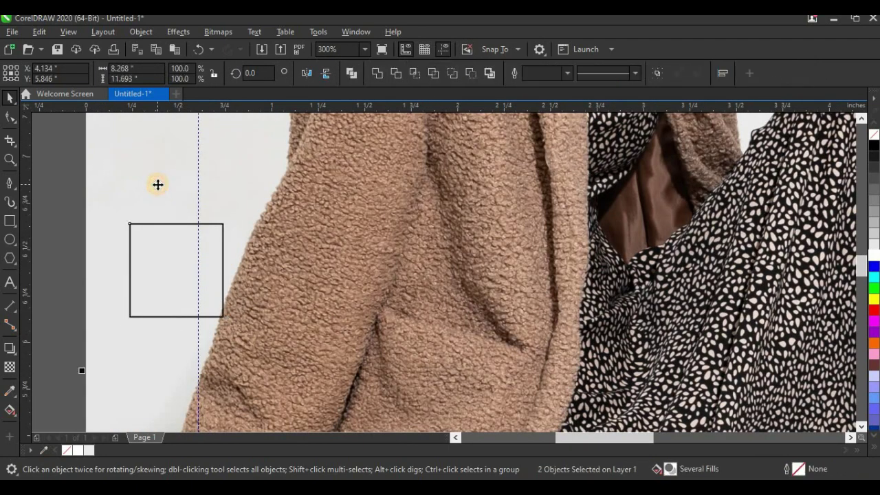
{"action": "key", "text": "shift+Page_Down"}
{"action": "key", "text": "ctrl+z"}
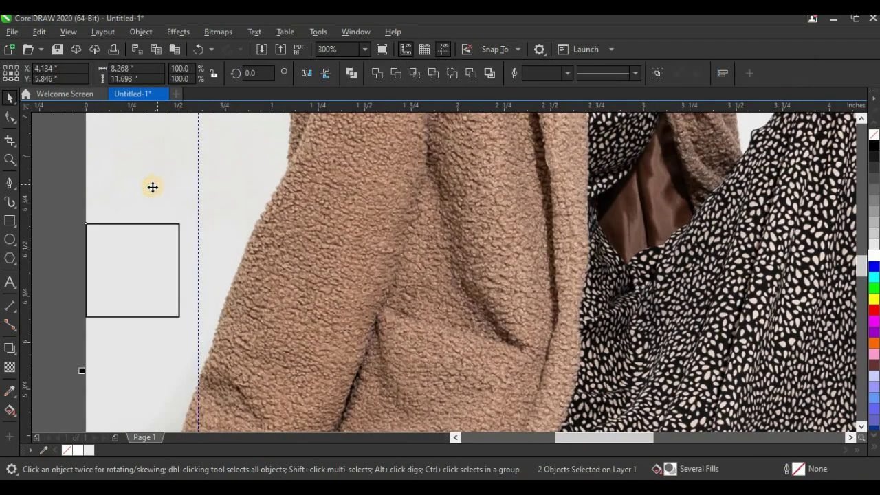
{"action": "key", "text": "Escape"}
{"action": "left_click_drag", "start_coordinate": [198, 229], "coordinate": [179, 265]}
Align the square with the page's bottom edge and snap the bottom guideline to the square's upper side.
{"action": "scroll", "coordinate": [143, 214], "scroll_direction": "down", "scroll_amount": 5}
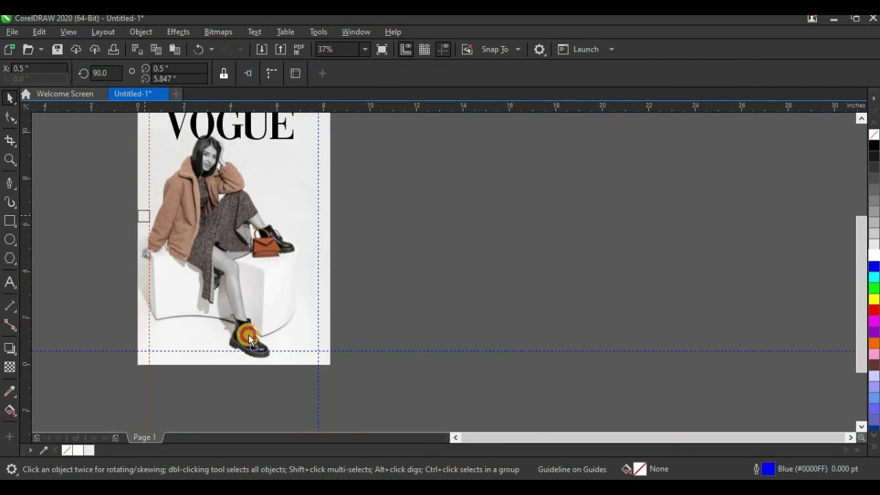
{"action": "left_click_drag", "start_coordinate": [141, 213], "coordinate": [258, 373]}
{"action": "scroll", "coordinate": [258, 374], "scroll_direction": "up", "scroll_amount": 4}
{"action": "scroll", "coordinate": [258, 373], "scroll_direction": "up", "scroll_amount": 3}
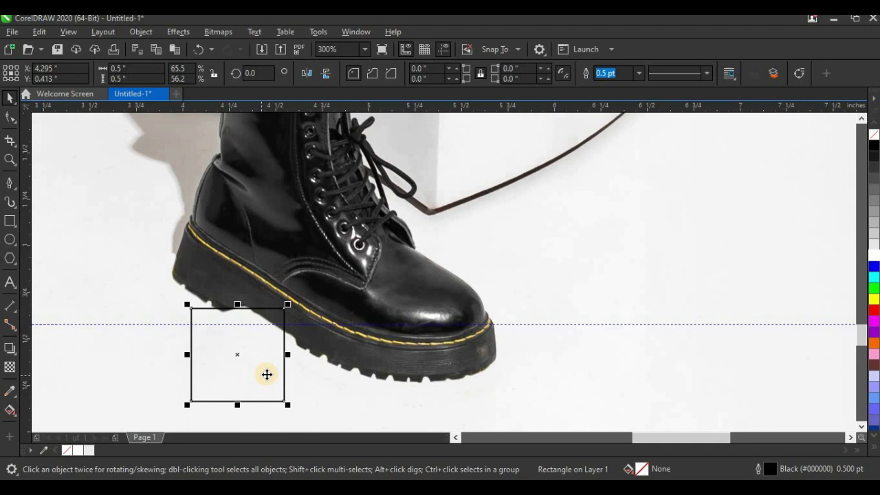
{"action": "left_click", "coordinate": [319, 403], "text": "shift"}
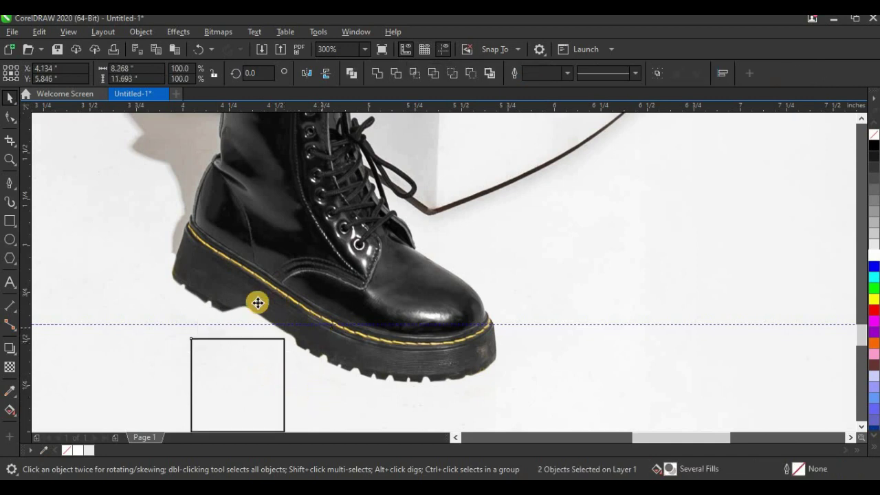
{"action": "scroll", "coordinate": [257, 301], "scroll_direction": "down", "scroll_amount": 3}
{"action": "left_click", "coordinate": [257, 374]}
{"action": "scroll", "coordinate": [257, 374], "scroll_direction": "up", "scroll_amount": 6}
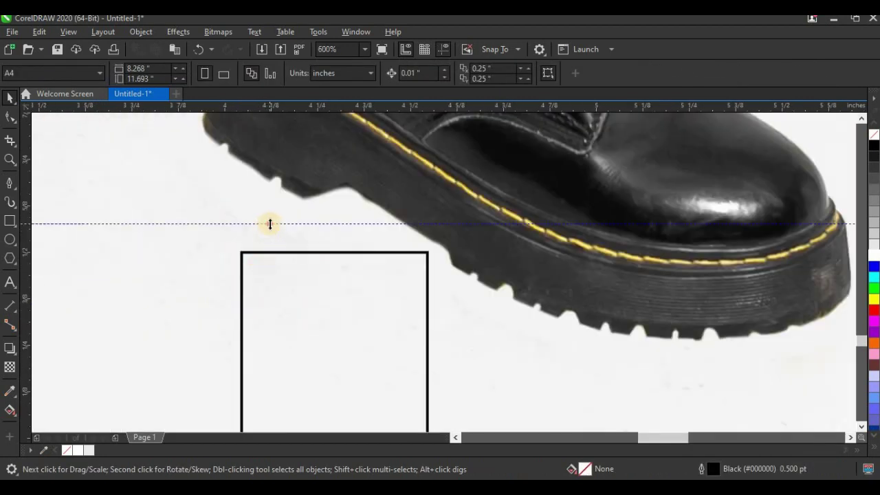
{"action": "left_click_drag", "start_coordinate": [270, 224], "coordinate": [281, 252]}
{"action": "scroll", "coordinate": [288, 282], "scroll_direction": "down", "scroll_amount": 2}
Delete the 0.5-inch square used for measuring the margins.
{"action": "left_click", "coordinate": [303, 314]}
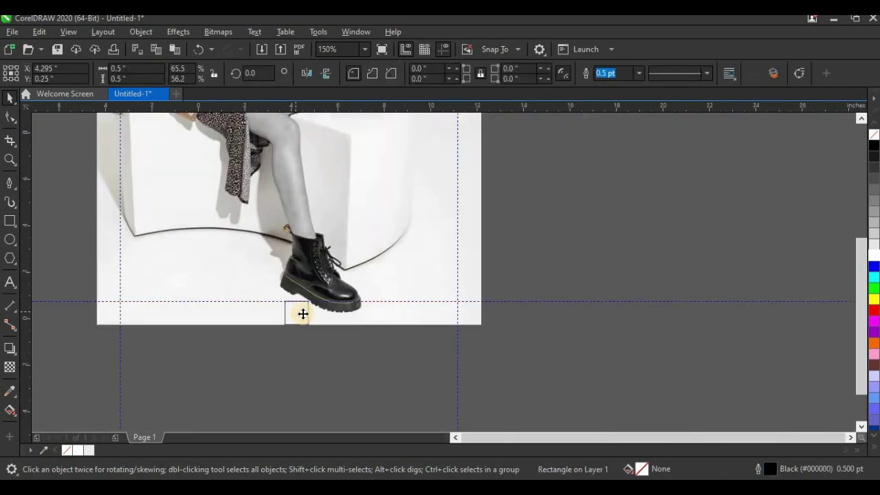
{"action": "scroll", "coordinate": [303, 315], "scroll_direction": "down", "scroll_amount": 2}
{"action": "scroll", "coordinate": [310, 305], "scroll_direction": "down", "scroll_amount": 1}
{"action": "key", "text": "Escape"}
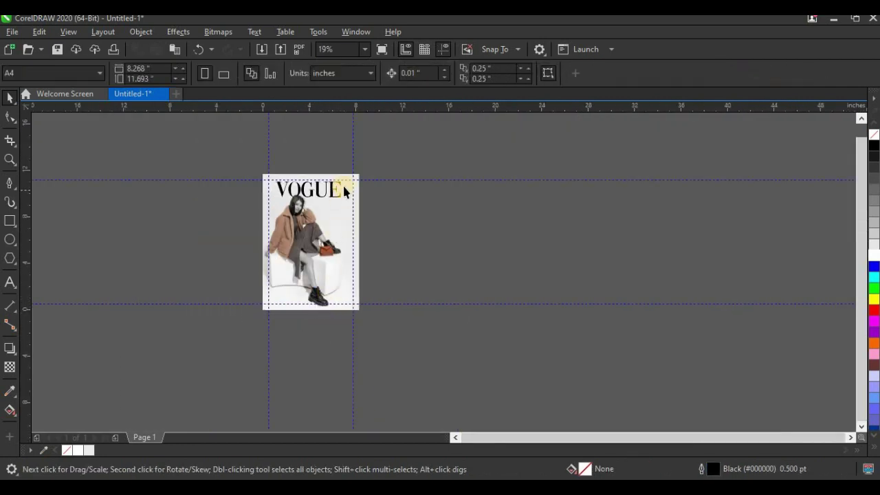
{"action": "scroll", "coordinate": [343, 189], "scroll_direction": "up", "scroll_amount": 2}
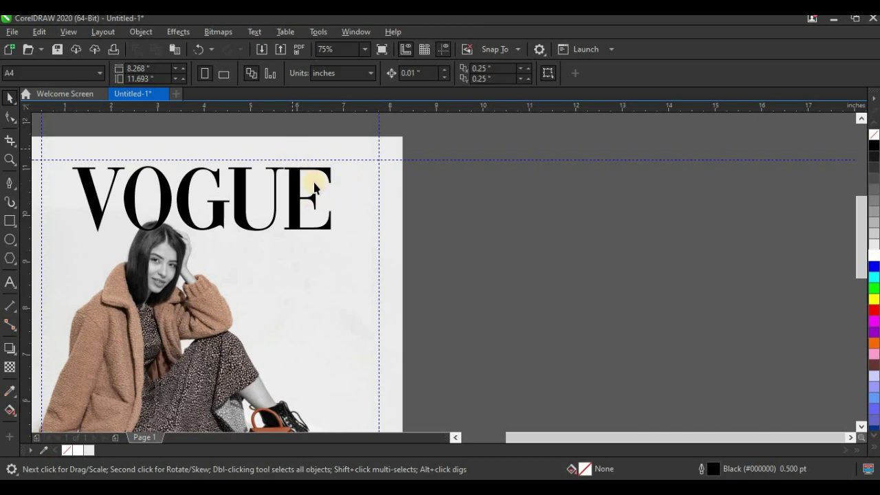
{"action": "scroll", "coordinate": [317, 177], "scroll_direction": "up", "scroll_amount": 1}
{"action": "scroll", "coordinate": [317, 177], "scroll_direction": "down", "scroll_amount": 2}
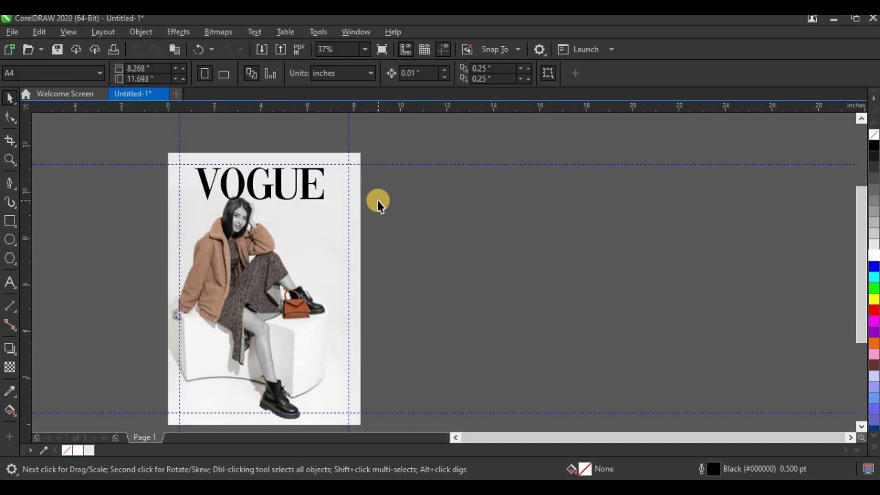
{"action": "scroll", "coordinate": [176, 316], "scroll_direction": "up", "scroll_amount": 1}
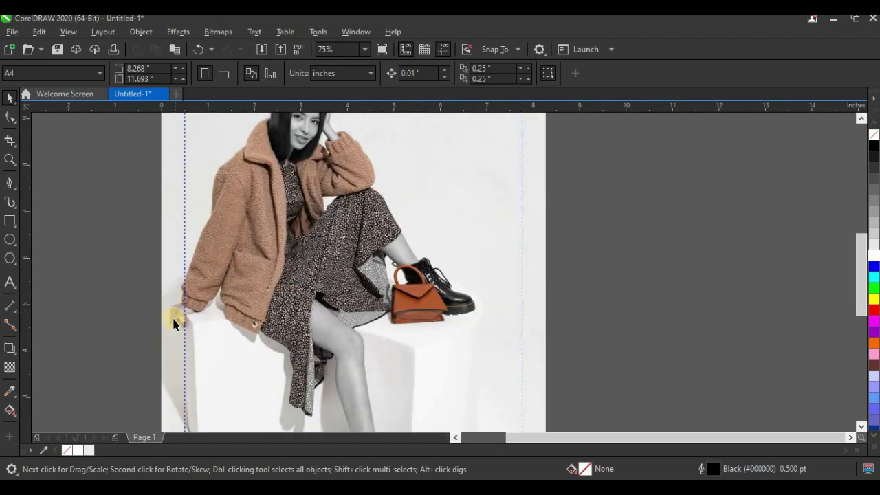
{"action": "scroll", "coordinate": [173, 323], "scroll_direction": "up", "scroll_amount": 2}
{"action": "scroll", "coordinate": [174, 320], "scroll_direction": "down", "scroll_amount": 2}
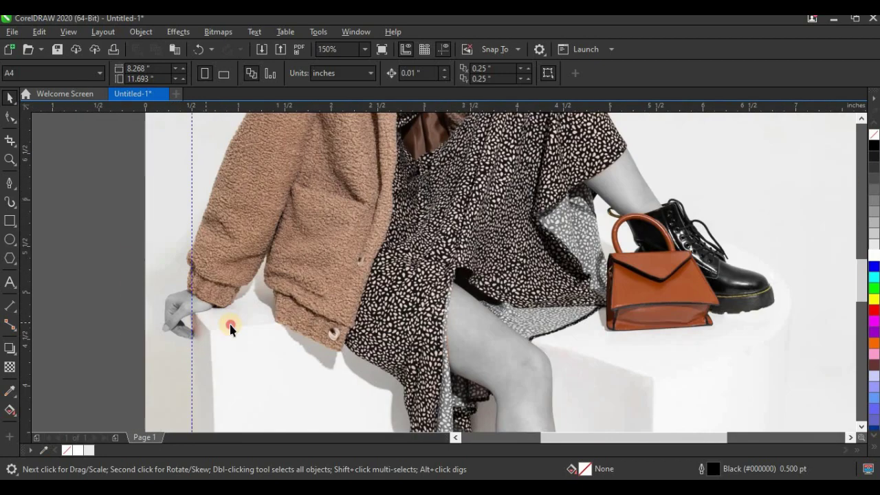
Move the VOGUE title up so the tops of its letters meet the top margin guideline.
{"action": "left_click", "coordinate": [222, 330]}
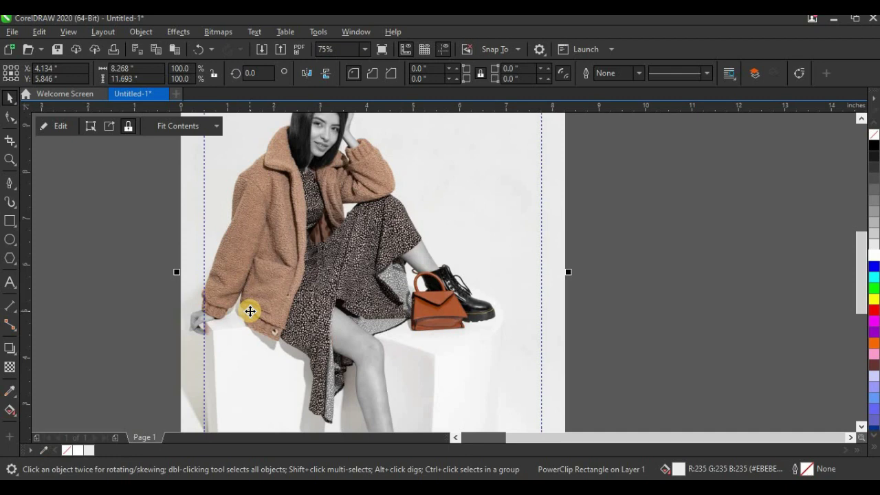
{"action": "scroll", "coordinate": [249, 311], "scroll_direction": "down", "scroll_amount": 2}
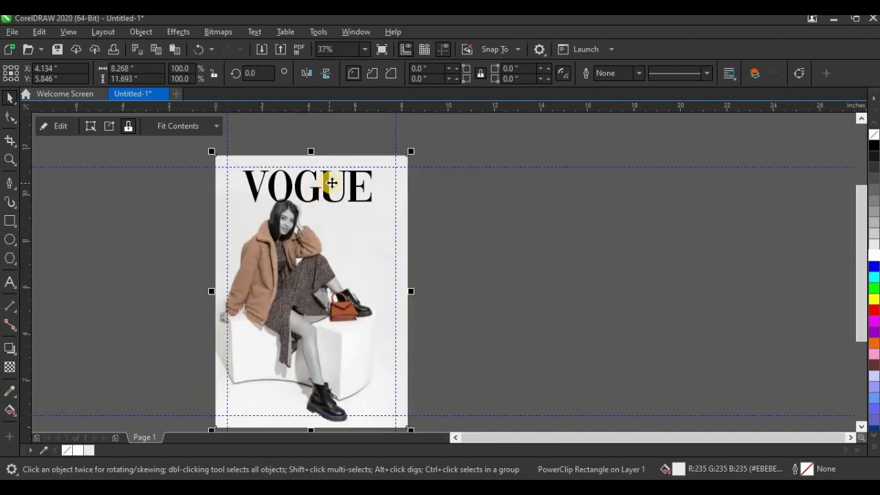
{"action": "scroll", "coordinate": [331, 176], "scroll_direction": "up", "scroll_amount": 2}
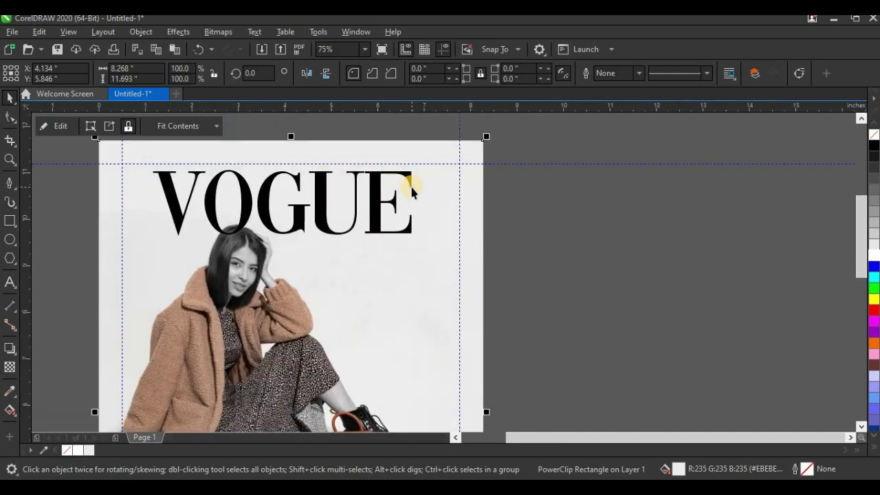
{"action": "left_click", "coordinate": [393, 209]}
{"action": "scroll", "coordinate": [392, 206], "scroll_direction": "up", "scroll_amount": 4}
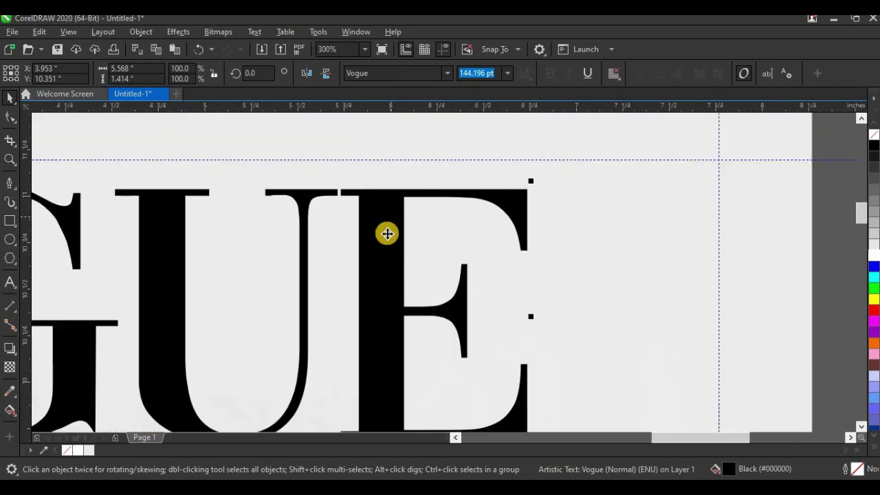
{"action": "left_click_drag", "start_coordinate": [387, 234], "coordinate": [390, 212]}
{"action": "scroll", "coordinate": [452, 236], "scroll_direction": "down", "scroll_amount": 4}
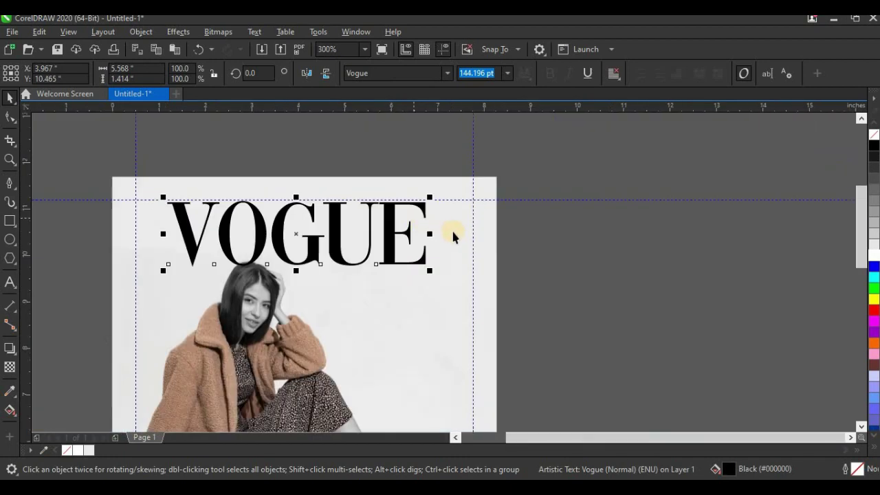
Centre the VOGUE title horizontally on the cover's background frame.
{"action": "left_click", "coordinate": [486, 234], "text": "shift"}
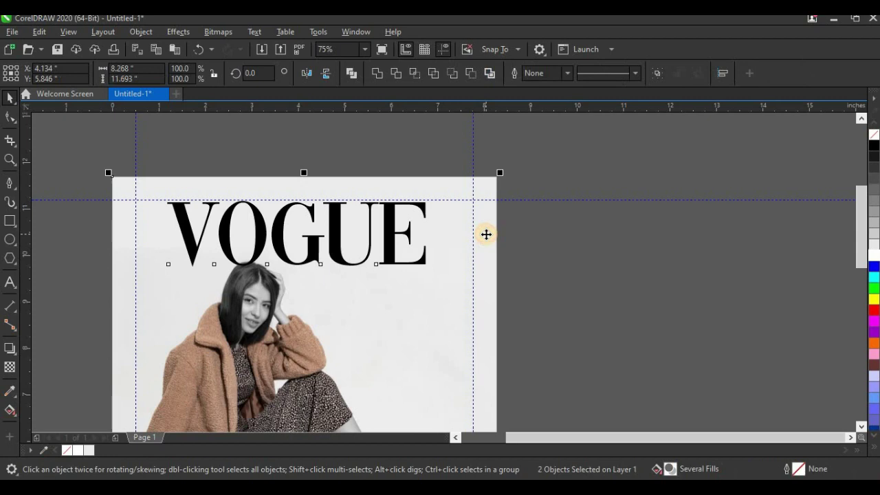
{"action": "key", "text": "c"}
{"action": "key", "text": "Escape"}
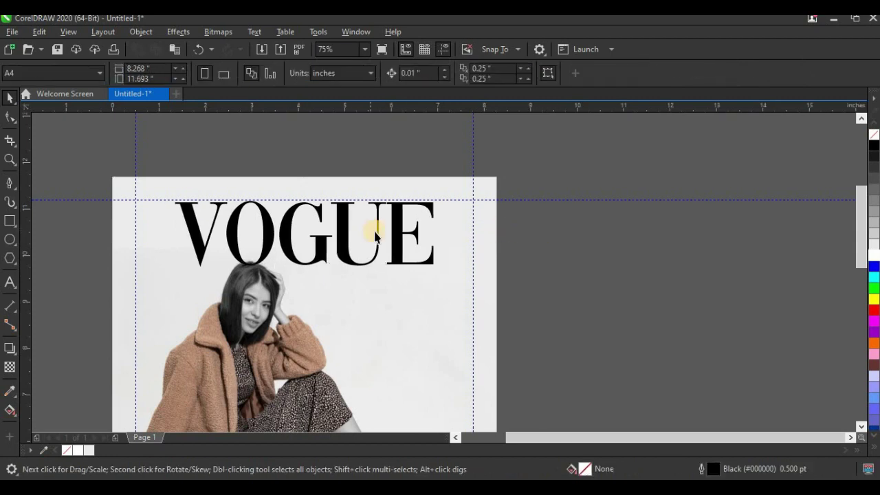
Enlarge the VOGUE title proportionally to about 6.34 inches wide and centre it horizontally on the cover frame again.
{"action": "left_click", "coordinate": [381, 235]}
{"action": "left_click", "coordinate": [436, 261]}
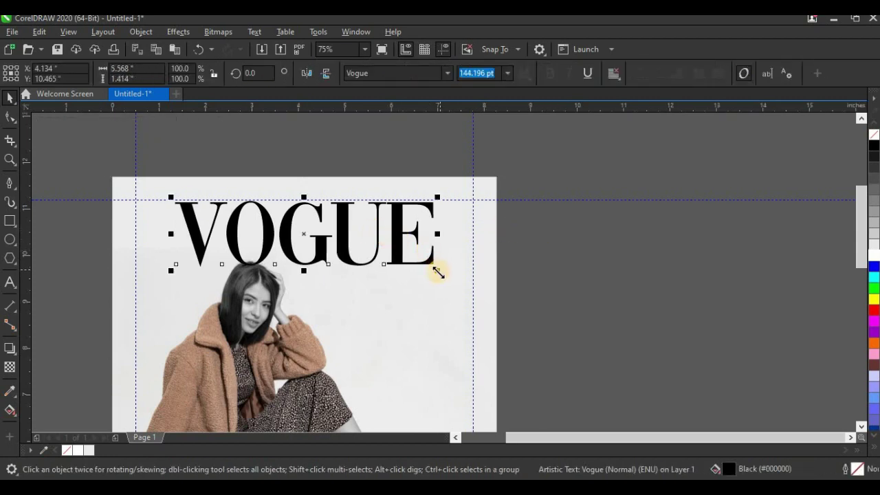
{"action": "left_click_drag", "start_coordinate": [436, 269], "coordinate": [474, 292]}
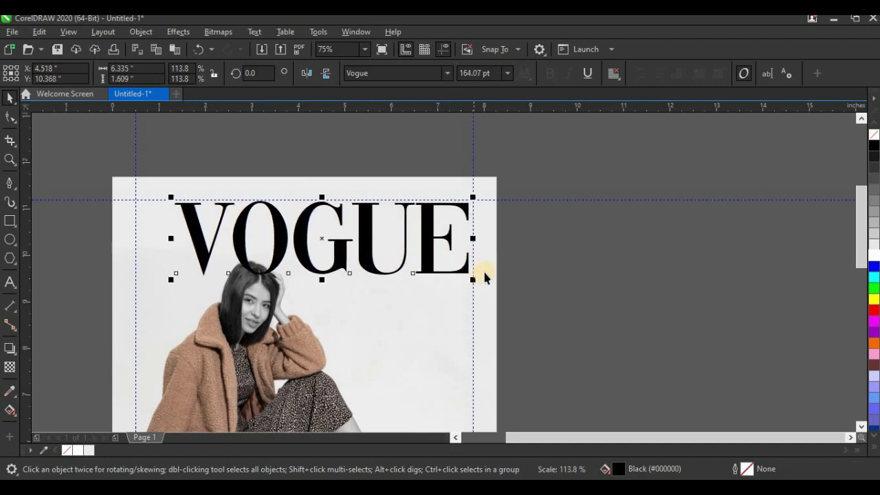
{"action": "left_click", "coordinate": [484, 273], "text": "shift"}
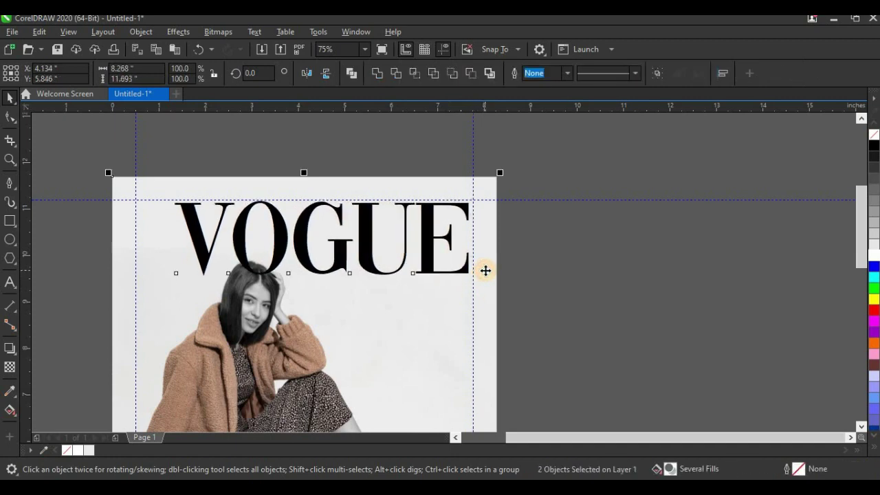
{"action": "key", "text": "c"}
{"action": "key", "text": "Escape"}
{"action": "scroll", "coordinate": [311, 198], "scroll_direction": "down", "scroll_amount": 5}
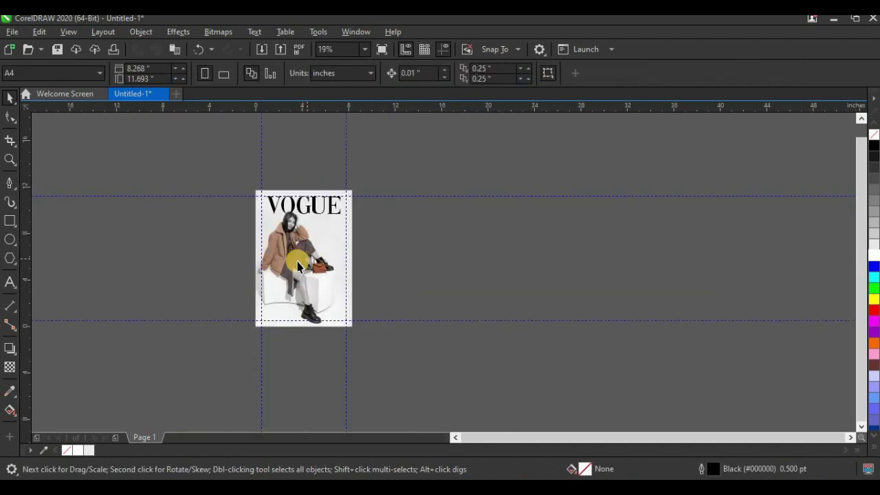
{"action": "scroll", "coordinate": [298, 267], "scroll_direction": "up", "scroll_amount": 2}
{"action": "left_click", "coordinate": [278, 236]}
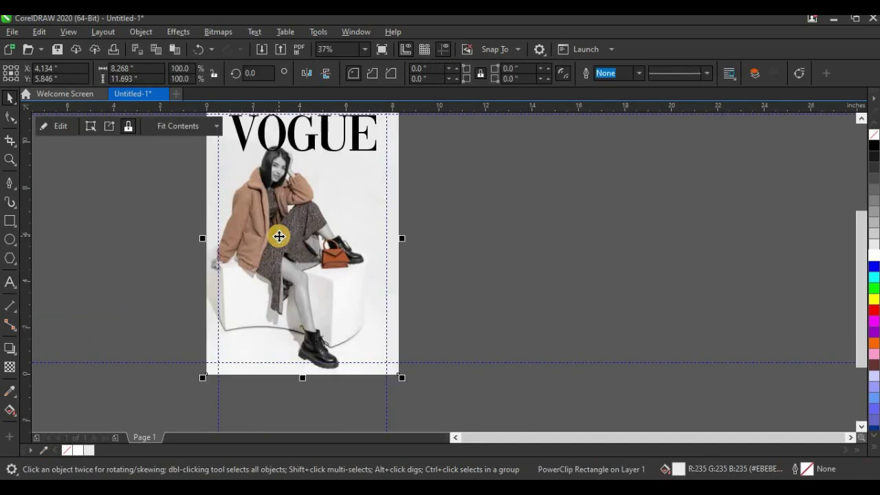
{"action": "scroll", "coordinate": [315, 252], "scroll_direction": "down", "scroll_amount": 2}
{"action": "scroll", "coordinate": [308, 210], "scroll_direction": "up", "scroll_amount": 2}
{"action": "key", "text": "Escape"}
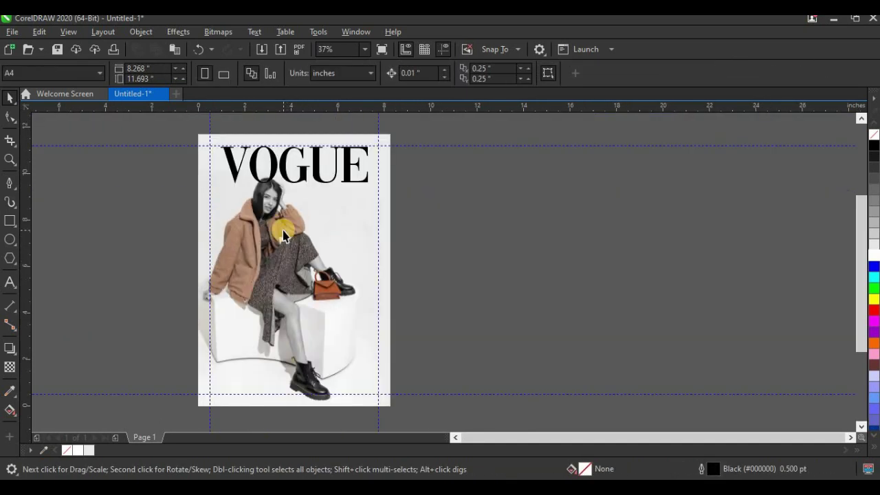
Scale the photo inside the frame down to about 15.11 × 10.08 inches and shift it so the model's hand sits inside the left guideline.
{"action": "left_click", "coordinate": [284, 227]}
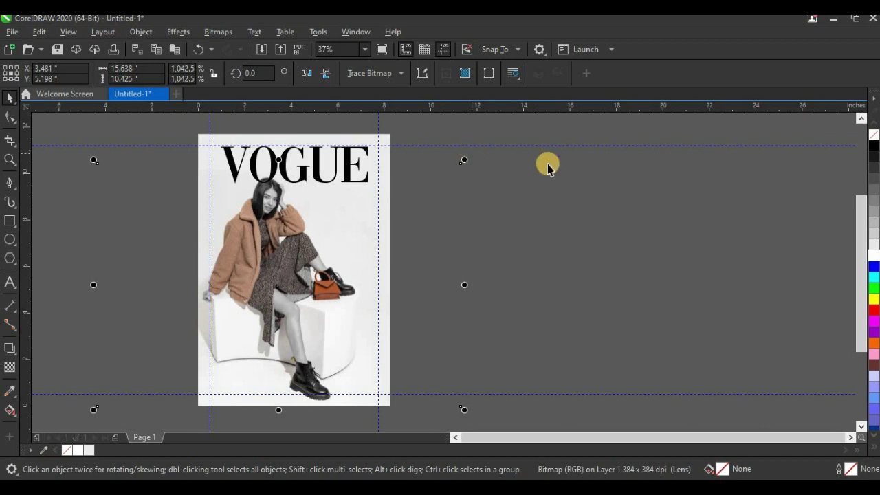
{"action": "left_click", "coordinate": [364, 250]}
{"action": "left_click", "coordinate": [268, 285]}
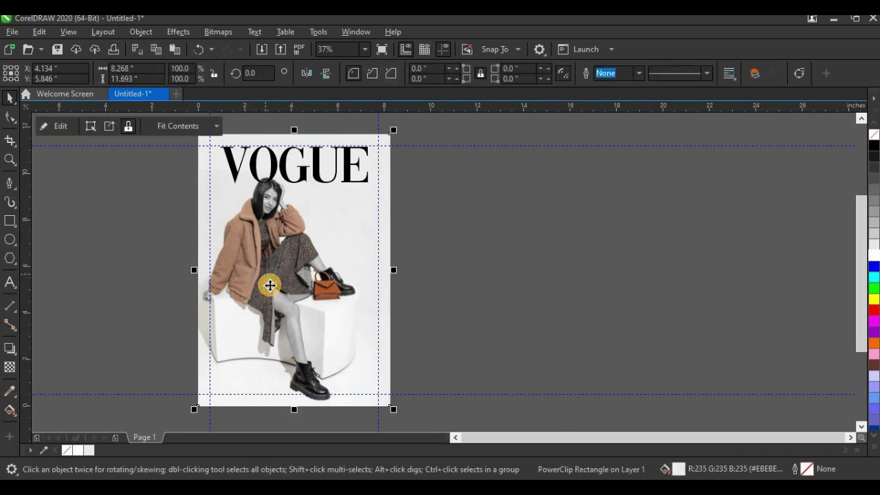
{"action": "left_click", "coordinate": [268, 283]}
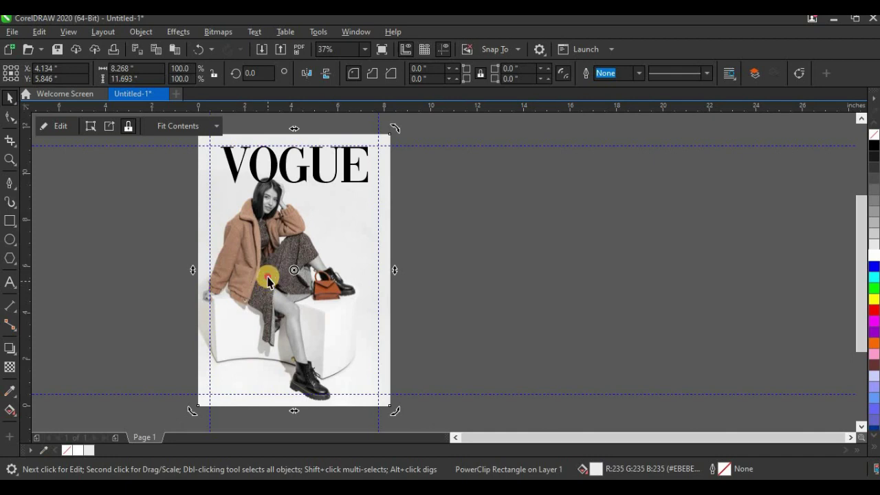
{"action": "left_click", "coordinate": [267, 280], "text": "ctrl"}
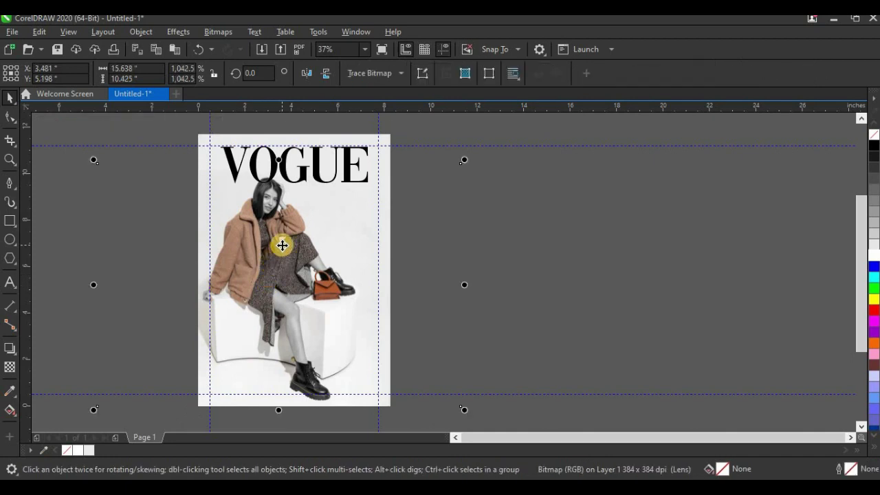
{"action": "left_click_drag", "start_coordinate": [465, 160], "coordinate": [453, 170]}
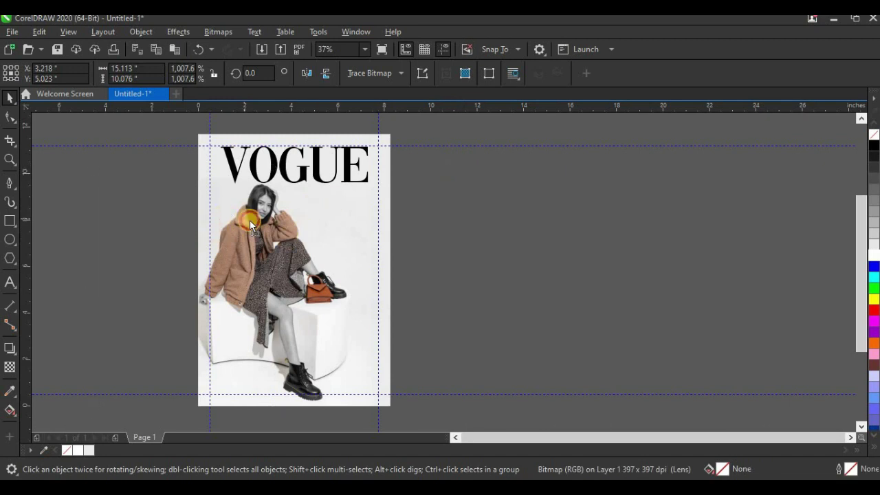
{"action": "mouse_move", "coordinate": [258, 223]}
{"action": "left_mouse_down"}
{"action": "mouse_move", "coordinate": [268, 239]}
{"action": "mouse_move", "coordinate": [264, 228]}
{"action": "left_mouse_up"}
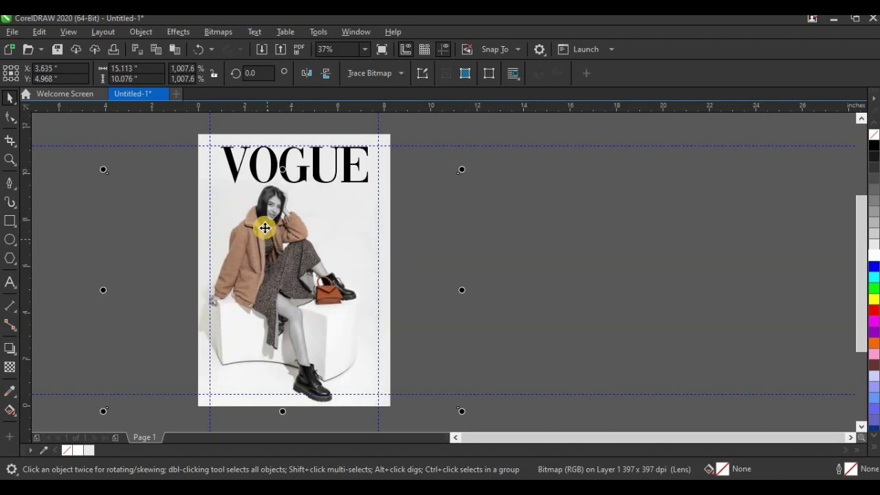
{"action": "left_click", "coordinate": [527, 196]}
Enlarge the photo inside the frame proportionally to about 15.5 × 10.33 inches so the model's head meets the VOGUE title.
{"action": "scroll", "coordinate": [206, 251], "scroll_direction": "up", "scroll_amount": 5}
{"action": "scroll", "coordinate": [183, 319], "scroll_direction": "down", "scroll_amount": 3}
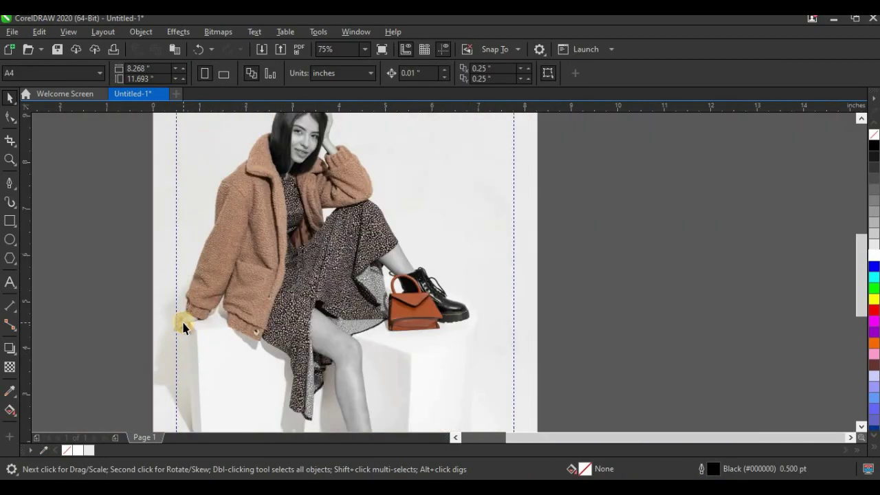
{"action": "scroll", "coordinate": [177, 314], "scroll_direction": "up", "scroll_amount": 2}
{"action": "scroll", "coordinate": [233, 288], "scroll_direction": "down", "scroll_amount": 4}
{"action": "scroll", "coordinate": [246, 249], "scroll_direction": "up", "scroll_amount": 2}
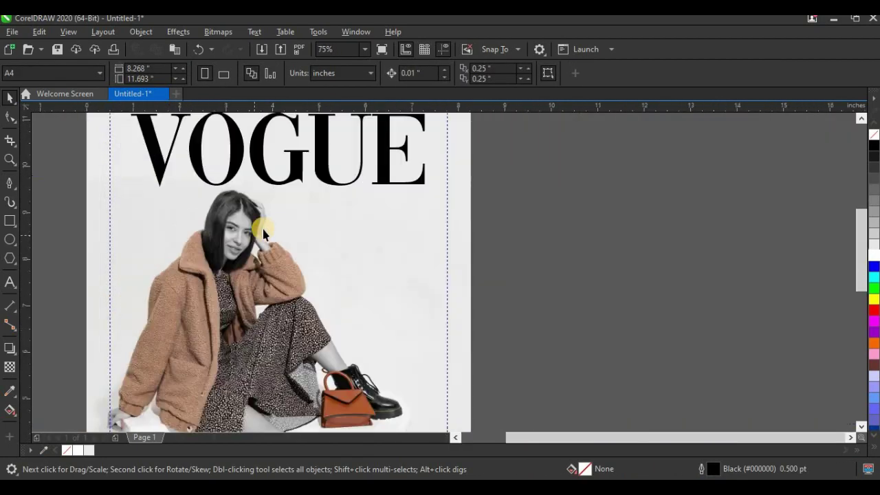
{"action": "left_click", "coordinate": [262, 228]}
{"action": "scroll", "coordinate": [261, 228], "scroll_direction": "down", "scroll_amount": 2}
{"action": "left_click", "coordinate": [395, 204]}
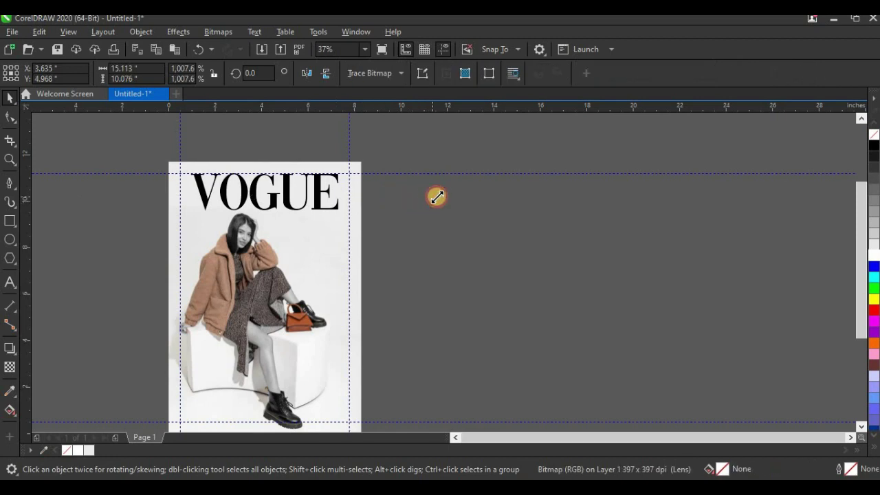
{"action": "left_click_drag", "start_coordinate": [436, 197], "coordinate": [439, 198]}
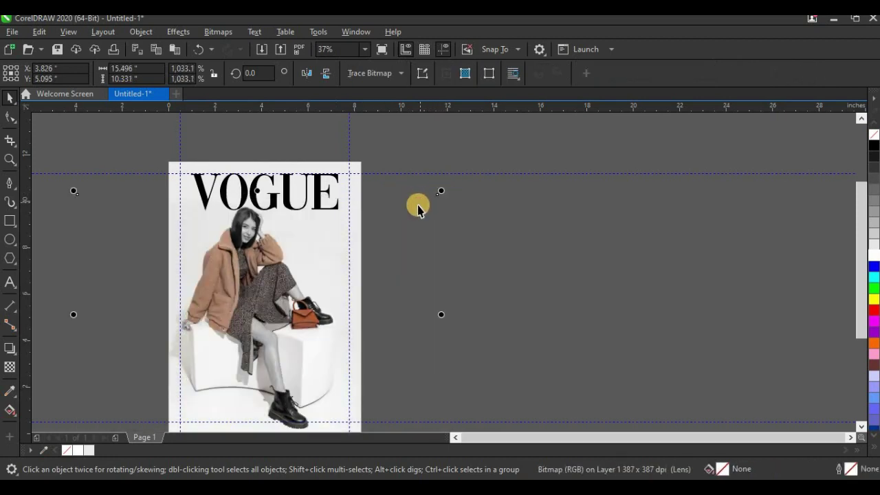
{"action": "left_click", "coordinate": [428, 220]}
Draw a horizontal rectangle about 9.58 × 2.03 inches in the empty area beside the page.
{"action": "scroll", "coordinate": [385, 217], "scroll_direction": "down", "scroll_amount": 3}
{"action": "scroll", "coordinate": [358, 208], "scroll_direction": "up", "scroll_amount": 5}
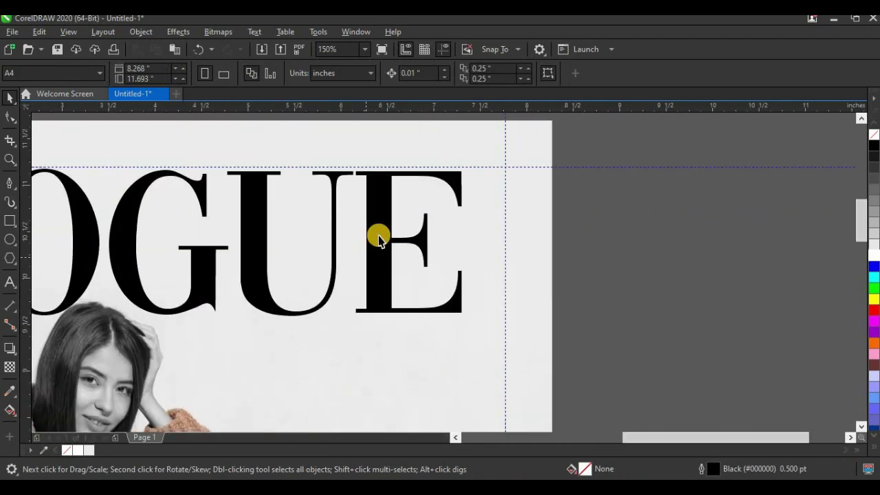
{"action": "scroll", "coordinate": [378, 236], "scroll_direction": "down", "scroll_amount": 2}
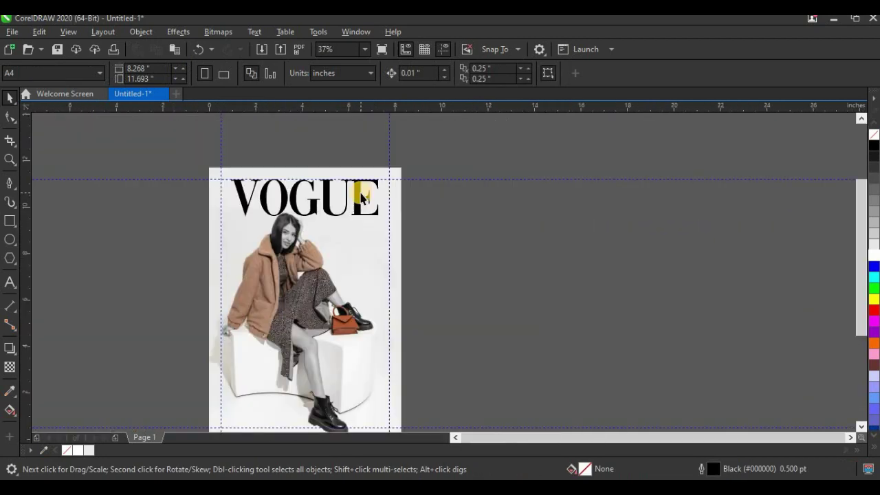
{"action": "left_click", "coordinate": [10, 220]}
{"action": "mouse_move", "coordinate": [424, 205]}
{"action": "left_mouse_down"}
{"action": "mouse_move", "coordinate": [594, 257]}
{"action": "mouse_move", "coordinate": [647, 253]}
{"action": "left_mouse_up"}
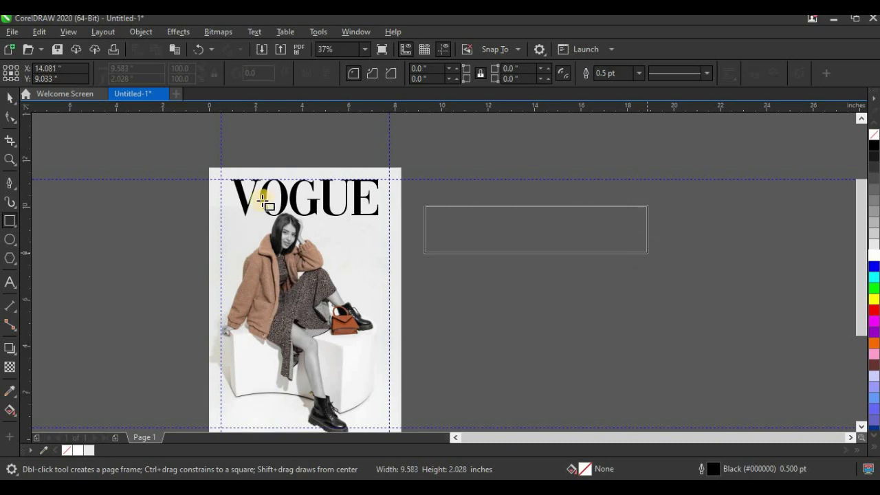
Fill the new rectangle with light grey (RGB 179, 179, 179) and remove its outline.
{"action": "left_click", "coordinate": [9, 97]}
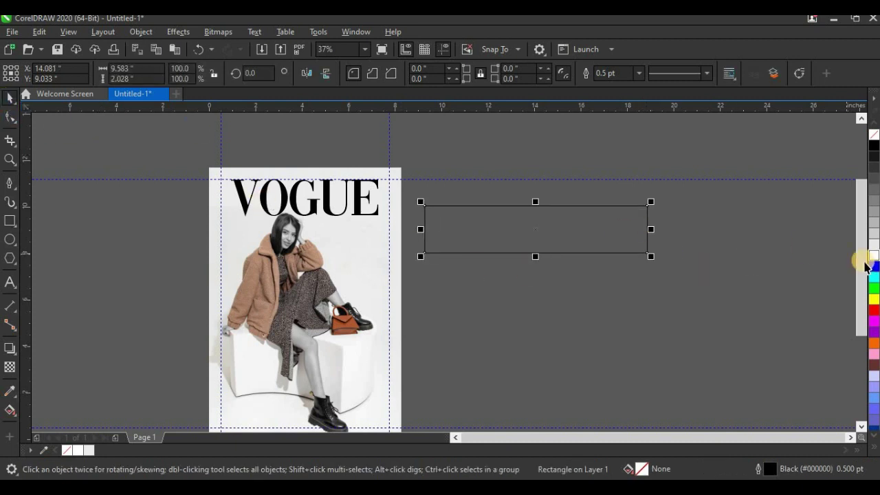
{"action": "left_click", "coordinate": [873, 221]}
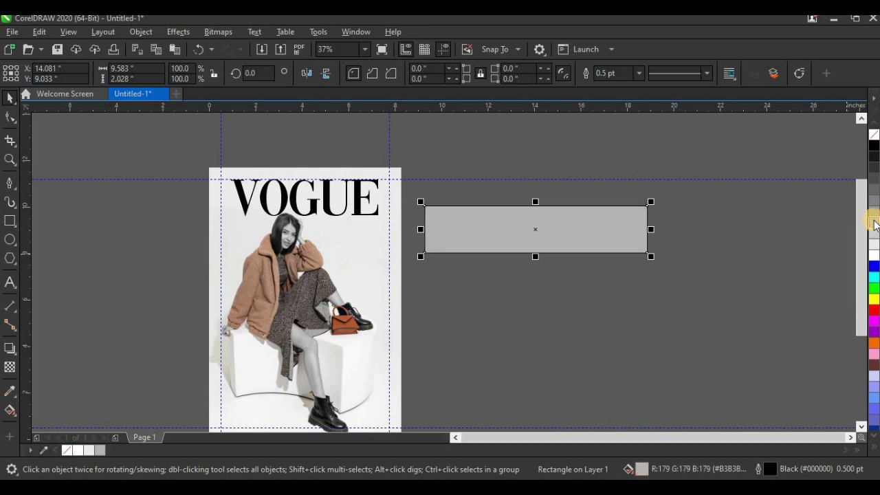
{"action": "right_click", "coordinate": [874, 135]}
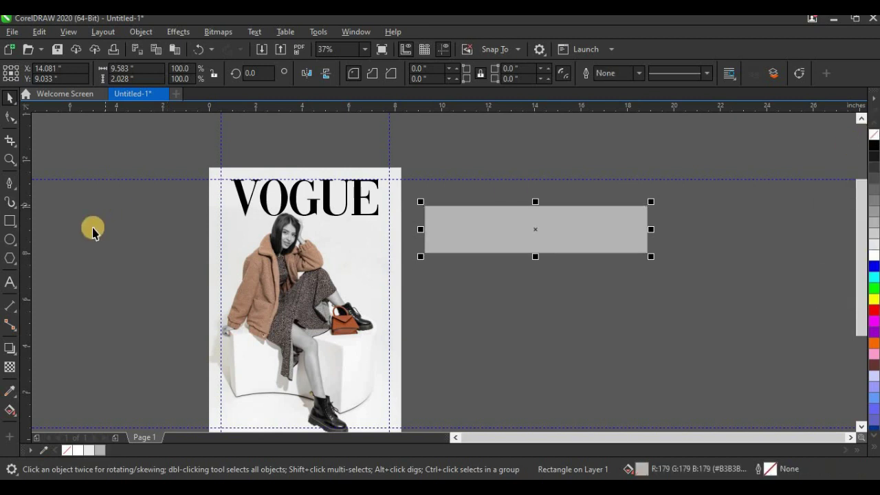
Apply a horizontal linear fountain transparency that fades the grey rectangle out from about its middle to its right end.
{"action": "left_click", "coordinate": [9, 367]}
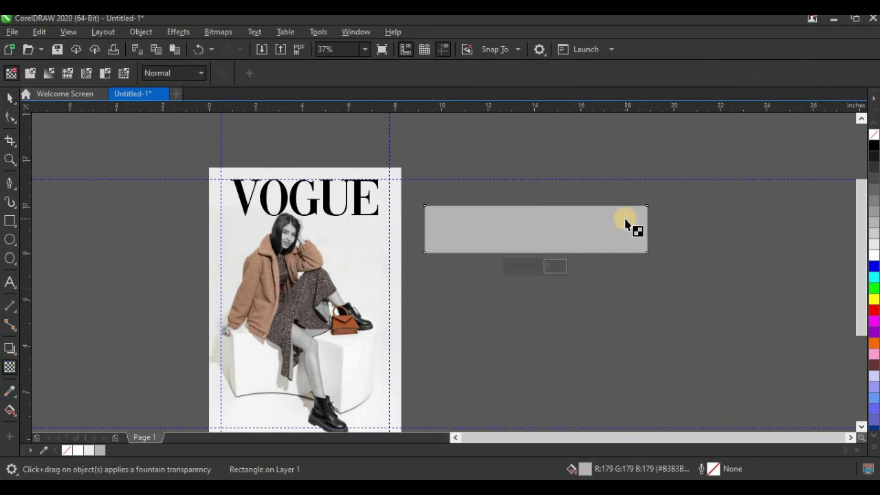
{"action": "scroll", "coordinate": [628, 226], "scroll_direction": "up", "scroll_amount": 2}
{"action": "left_click_drag", "start_coordinate": [559, 236], "coordinate": [654, 236]}
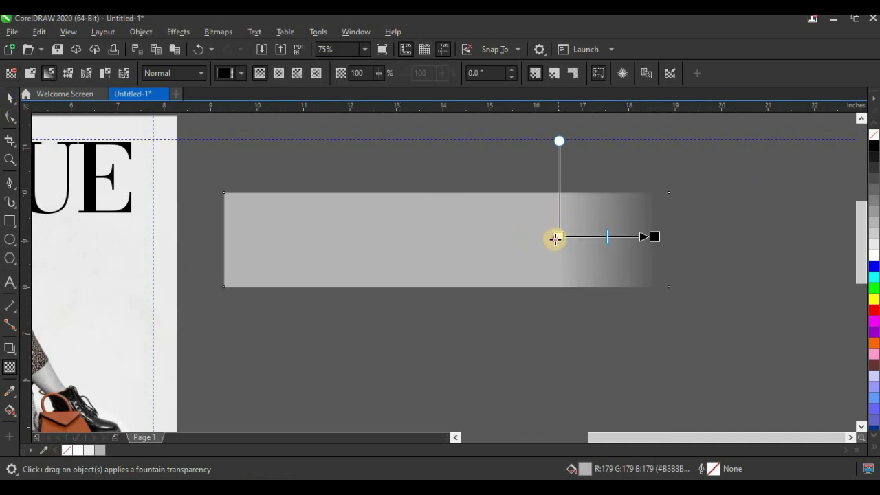
{"action": "left_click_drag", "start_coordinate": [556, 237], "coordinate": [468, 237]}
{"action": "scroll", "coordinate": [611, 222], "scroll_direction": "down", "scroll_amount": 2}
{"action": "left_click", "coordinate": [9, 96]}
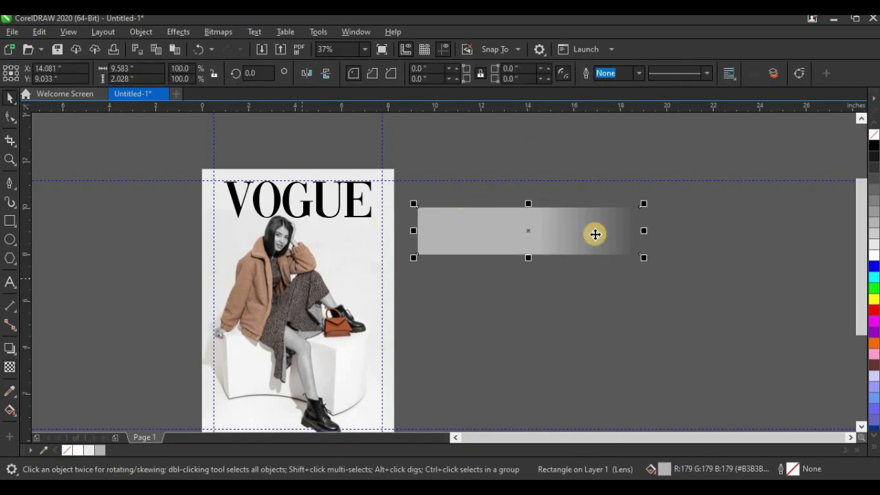
PowerClip the faded grey rectangle inside the cover's background frame.
{"action": "right_click", "coordinate": [560, 229]}
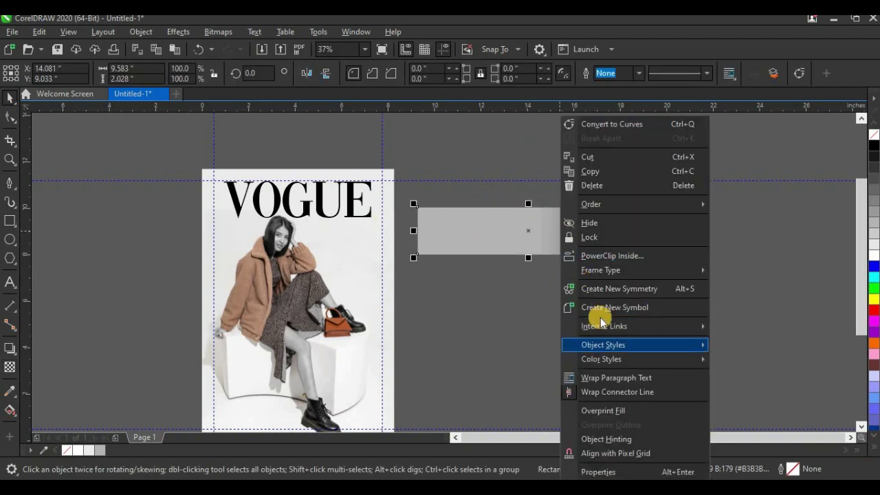
{"action": "left_click", "coordinate": [620, 255]}
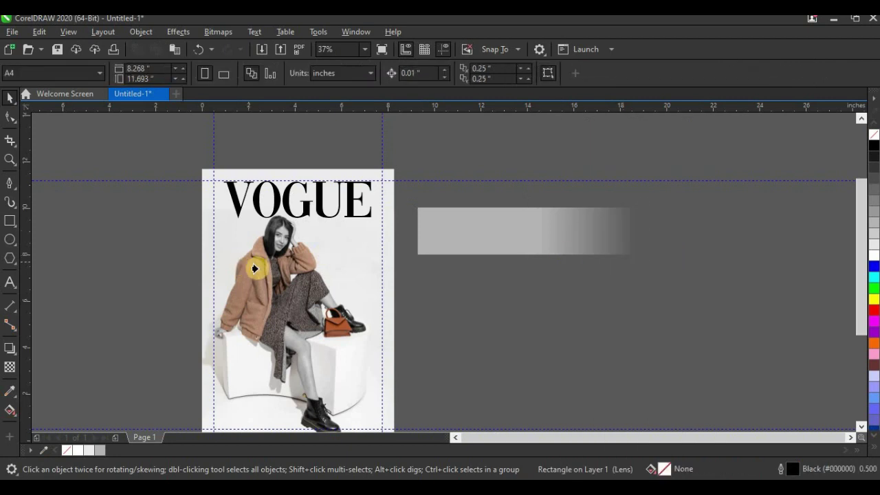
{"action": "left_click", "coordinate": [256, 271]}
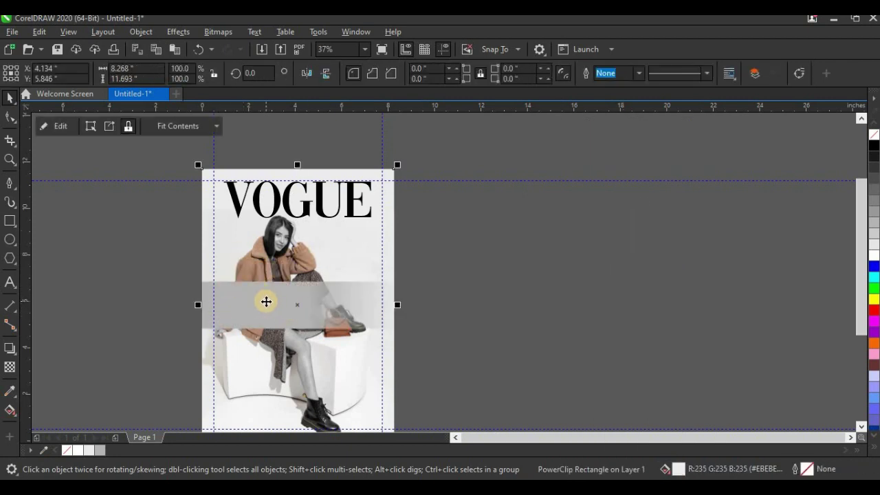
Move the grey band inside the frame toward the page's left edge and rotate it to about 329 degrees.
{"action": "left_click", "coordinate": [259, 306], "text": "ctrl"}
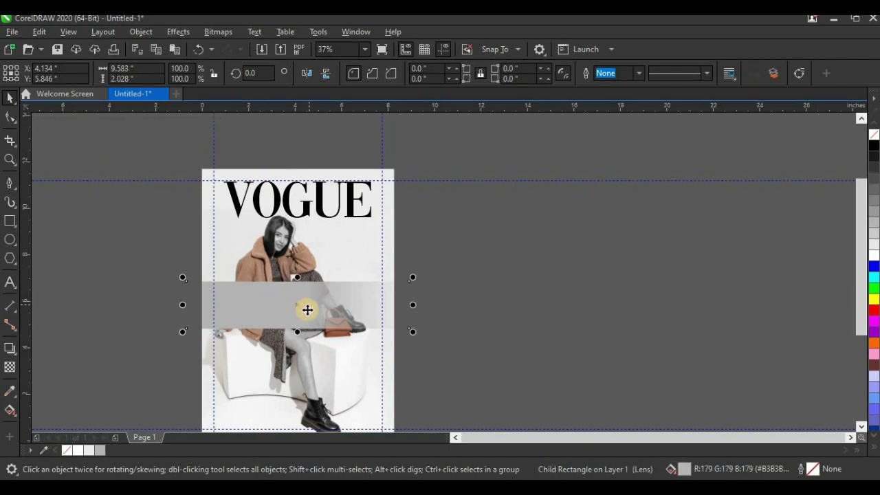
{"action": "left_click_drag", "start_coordinate": [304, 308], "coordinate": [231, 273]}
{"action": "scroll", "coordinate": [240, 275], "scroll_direction": "up", "scroll_amount": 3}
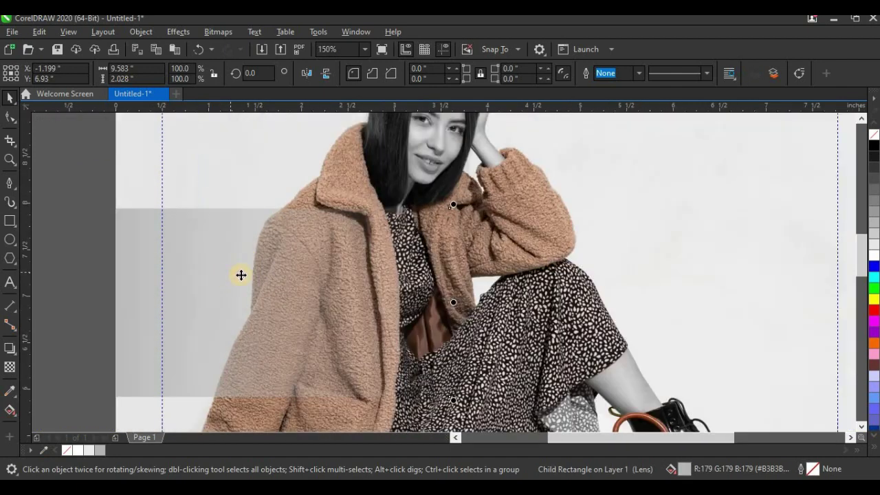
{"action": "scroll", "coordinate": [241, 272], "scroll_direction": "down", "scroll_amount": 3}
{"action": "left_click", "coordinate": [247, 272]}
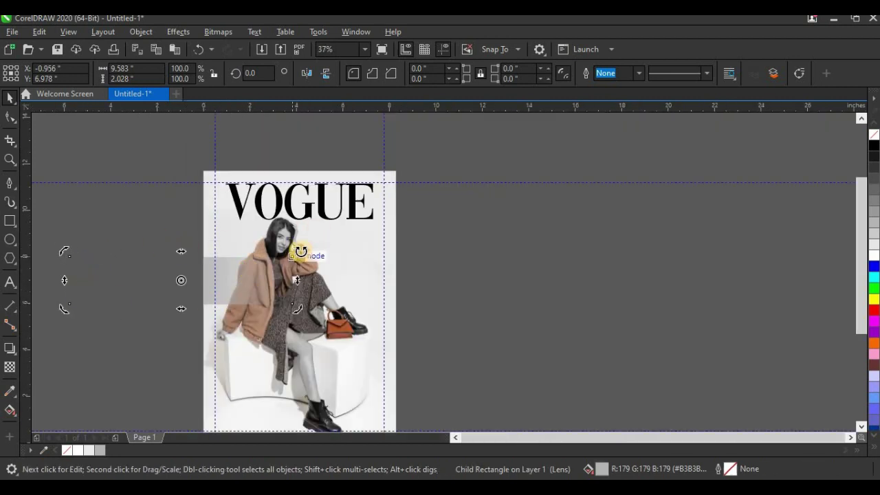
{"action": "left_click_drag", "start_coordinate": [301, 256], "coordinate": [295, 305]}
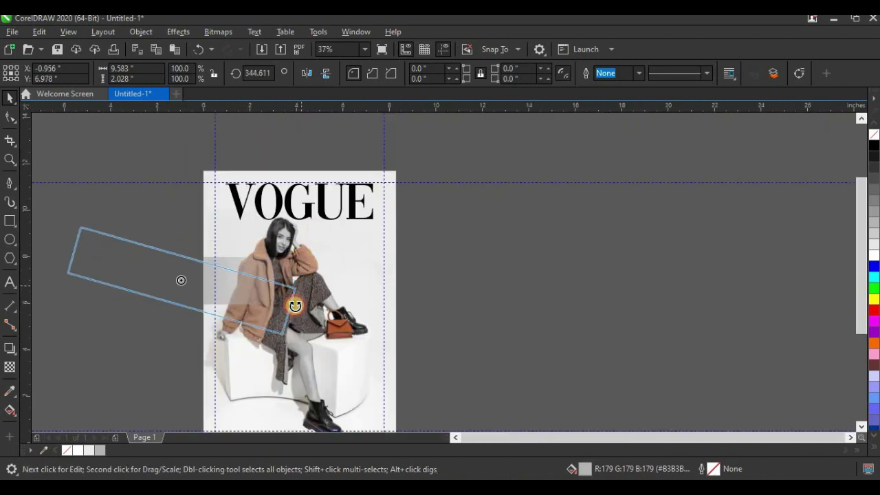
Position the slanted grey band so it slopes down from the page's upper-left edge behind the model's jacket.
{"action": "left_click", "coordinate": [255, 305]}
{"action": "left_click_drag", "start_coordinate": [251, 291], "coordinate": [262, 294]}
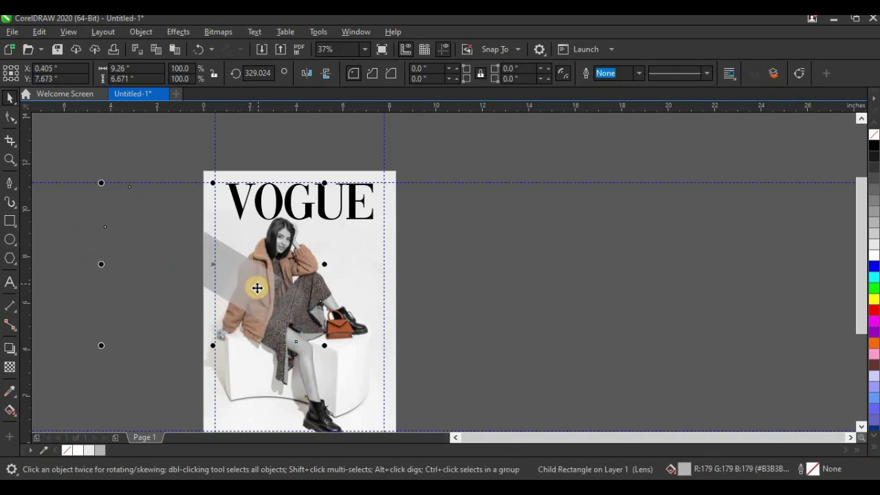
{"action": "scroll", "coordinate": [258, 289], "scroll_direction": "up", "scroll_amount": 4}
{"action": "scroll", "coordinate": [240, 268], "scroll_direction": "down", "scroll_amount": 4}
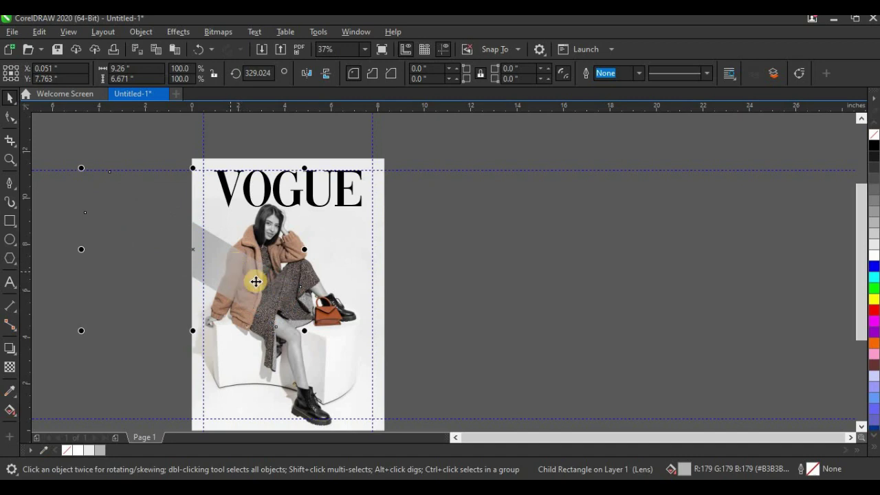
{"action": "key", "text": "Right"}
{"action": "key", "text": "Up"}
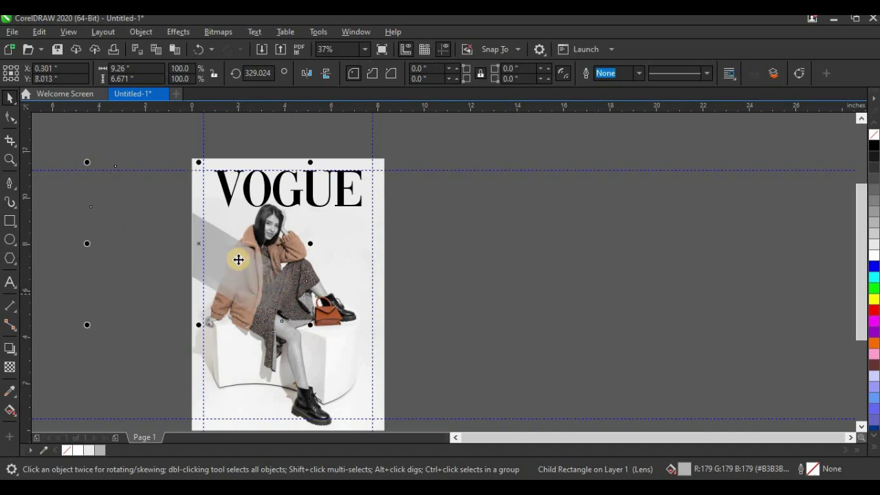
{"action": "scroll", "coordinate": [236, 262], "scroll_direction": "up", "scroll_amount": 1}
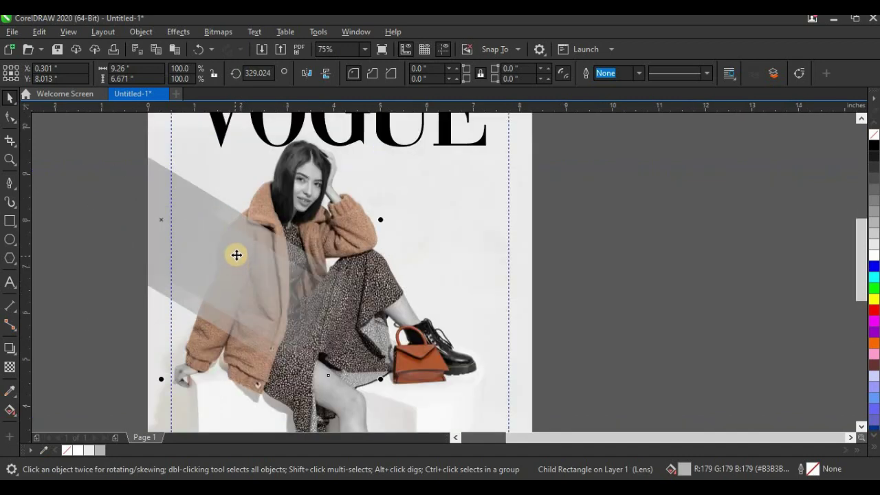
{"action": "scroll", "coordinate": [233, 257], "scroll_direction": "down", "scroll_amount": 1}
Duplicate the slanted band to the lower-right part of the page and mirror the copy horizontally and vertically.
{"action": "left_click_drag", "start_coordinate": [233, 257], "coordinate": [310, 368]}
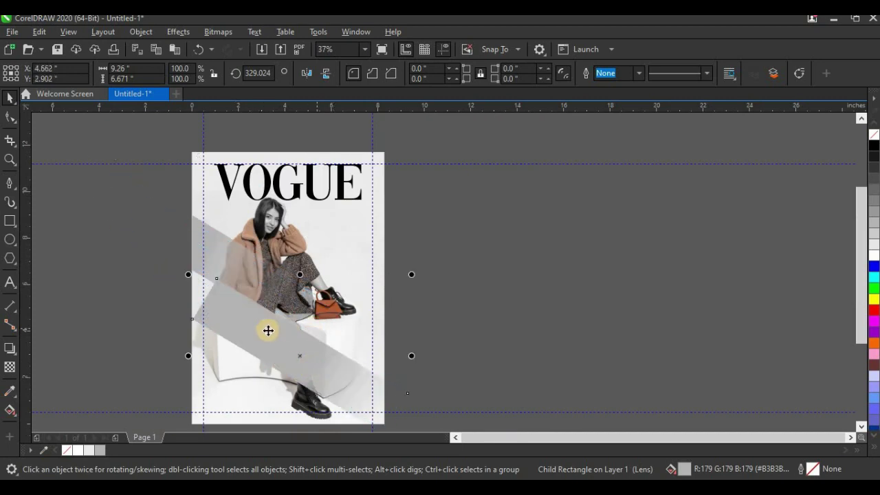
{"action": "left_click_drag", "start_coordinate": [267, 330], "coordinate": [343, 338]}
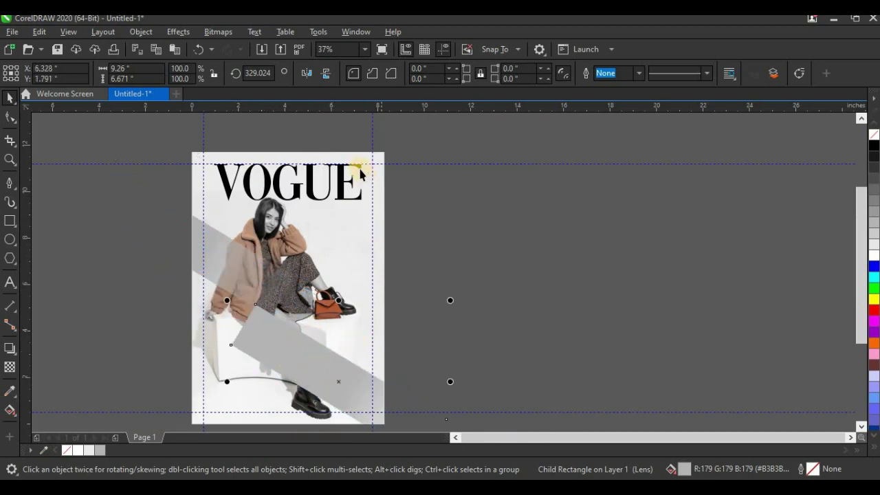
{"action": "left_click", "coordinate": [311, 73]}
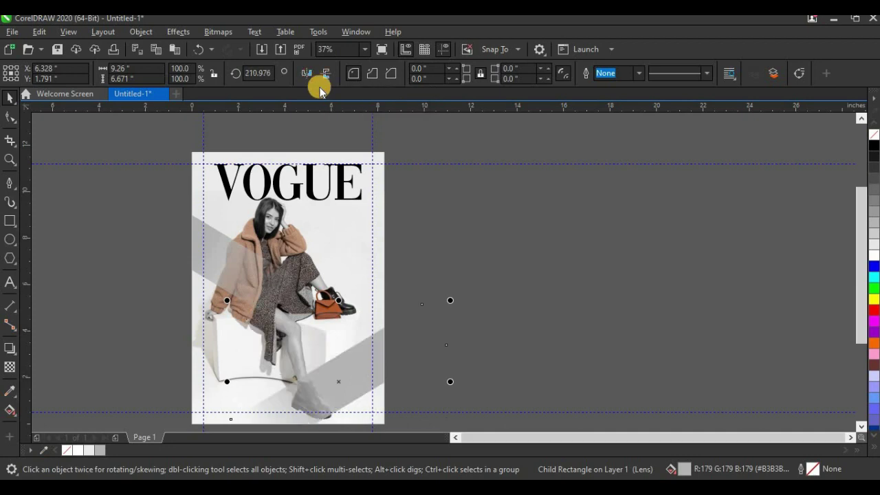
{"action": "left_click", "coordinate": [326, 75]}
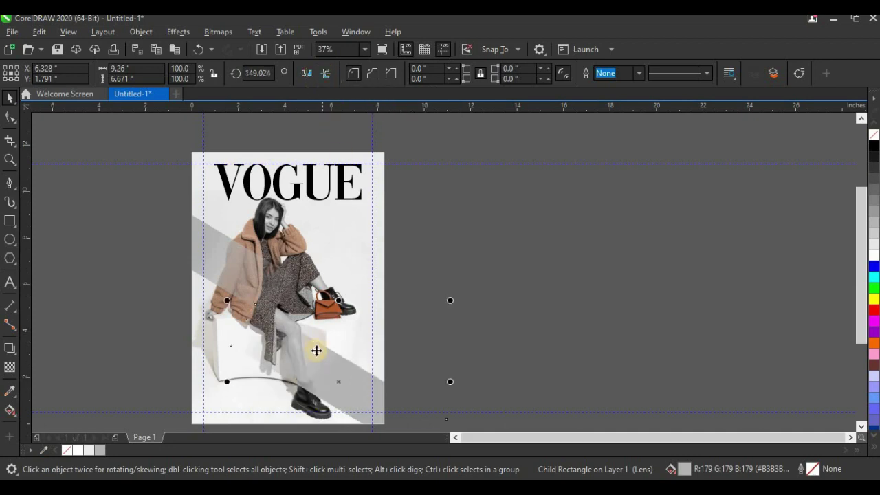
Shift the mirrored band copy against the page's right edge, ending near the lower-right corner.
{"action": "scroll", "coordinate": [320, 360], "scroll_direction": "up", "scroll_amount": 2}
{"action": "left_click_drag", "start_coordinate": [320, 373], "coordinate": [368, 309]}
{"action": "left_click_drag", "start_coordinate": [357, 355], "coordinate": [343, 319]}
{"action": "scroll", "coordinate": [343, 320], "scroll_direction": "down", "scroll_amount": 2}
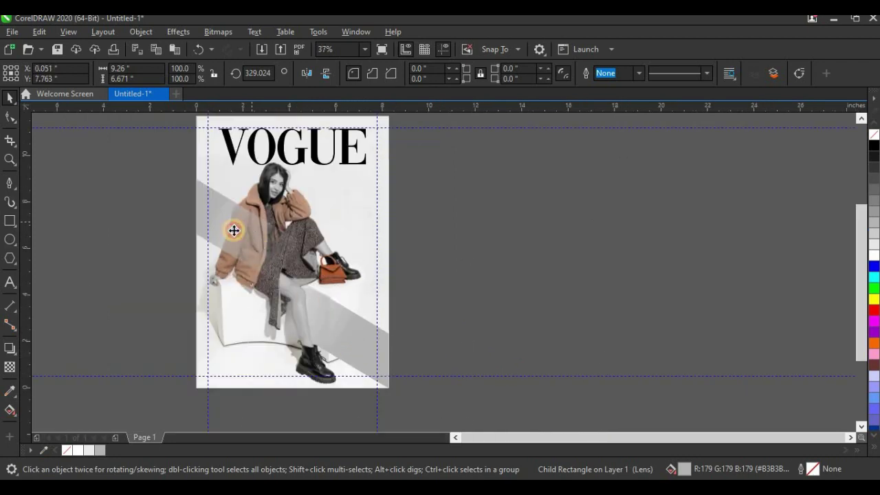
Raise the upper-left band slightly and nudge the lower-right band outward to balance the two diagonals.
{"action": "left_click_drag", "start_coordinate": [233, 230], "coordinate": [232, 224]}
{"action": "left_click", "coordinate": [355, 336]}
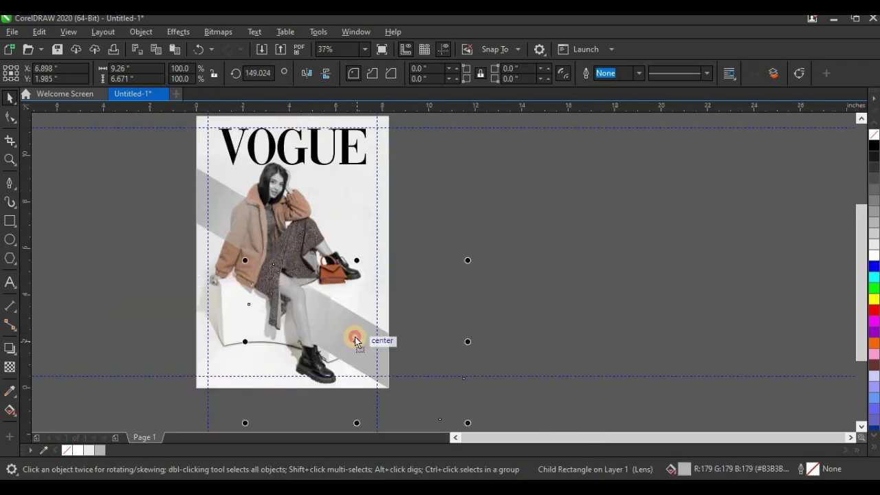
{"action": "mouse_move", "coordinate": [356, 334]}
{"action": "left_mouse_down"}
{"action": "mouse_move", "coordinate": [355, 326]}
{"action": "mouse_move", "coordinate": [371, 330]}
{"action": "left_mouse_up"}
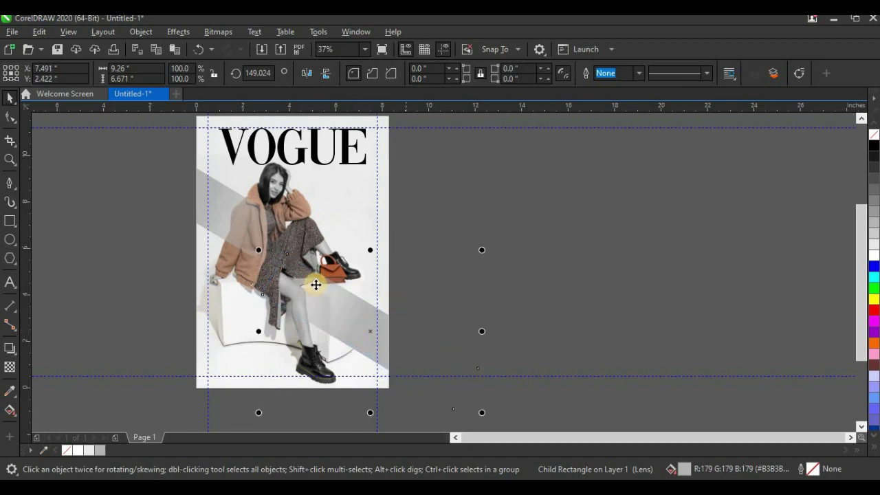
{"action": "scroll", "coordinate": [314, 284], "scroll_direction": "down", "scroll_amount": 2}
{"action": "scroll", "coordinate": [332, 303], "scroll_direction": "up", "scroll_amount": 2}
{"action": "left_click_drag", "start_coordinate": [328, 292], "coordinate": [336, 298]}
{"action": "scroll", "coordinate": [325, 288], "scroll_direction": "down", "scroll_amount": 2}
{"action": "key", "text": "Escape"}
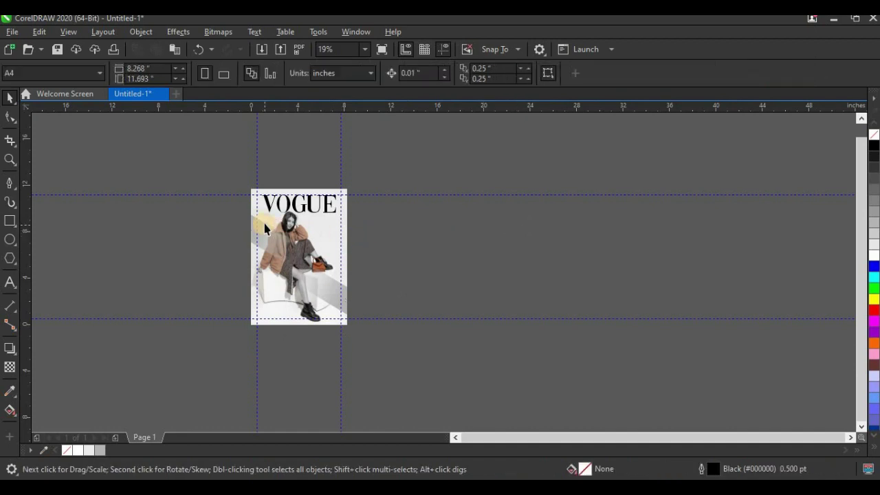
Set the transparency merge mode of the upper-left band to Overlay.
{"action": "scroll", "coordinate": [256, 235], "scroll_direction": "up", "scroll_amount": 4}
{"action": "left_click", "coordinate": [257, 240]}
{"action": "scroll", "coordinate": [259, 248], "scroll_direction": "down", "scroll_amount": 2}
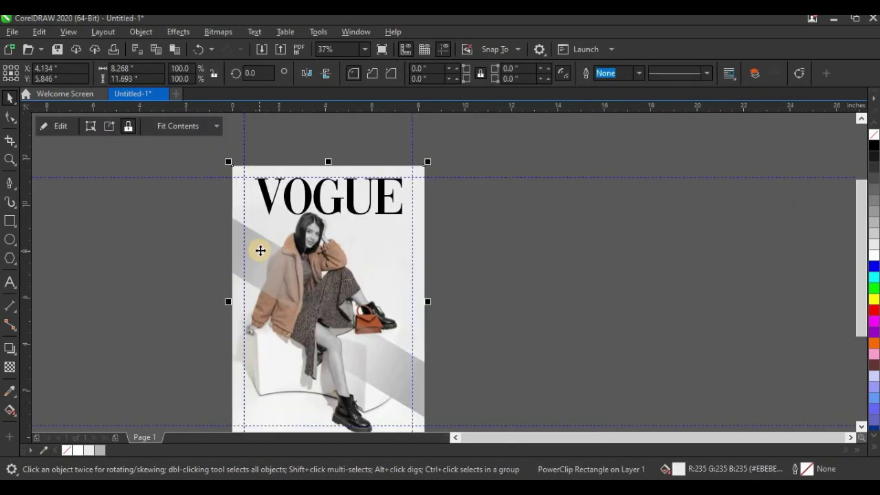
{"action": "left_click", "coordinate": [260, 247], "text": "ctrl"}
{"action": "scroll", "coordinate": [261, 246], "scroll_direction": "up", "scroll_amount": 2}
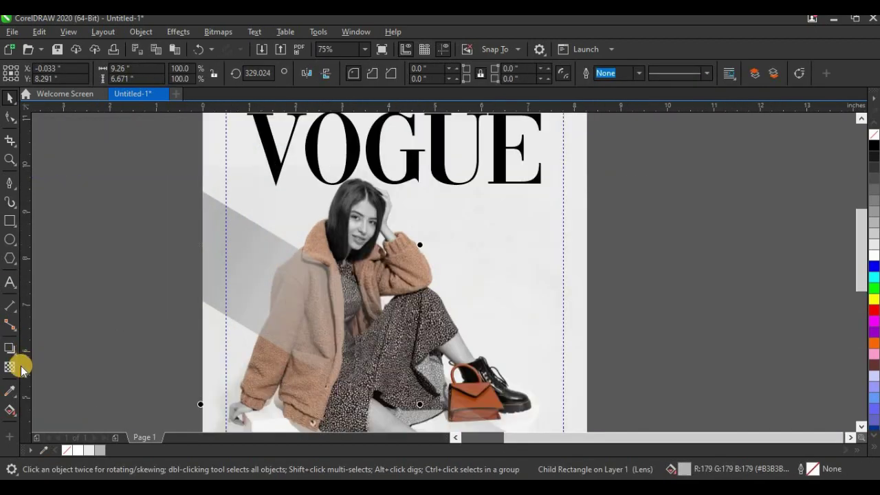
{"action": "left_click", "coordinate": [15, 369]}
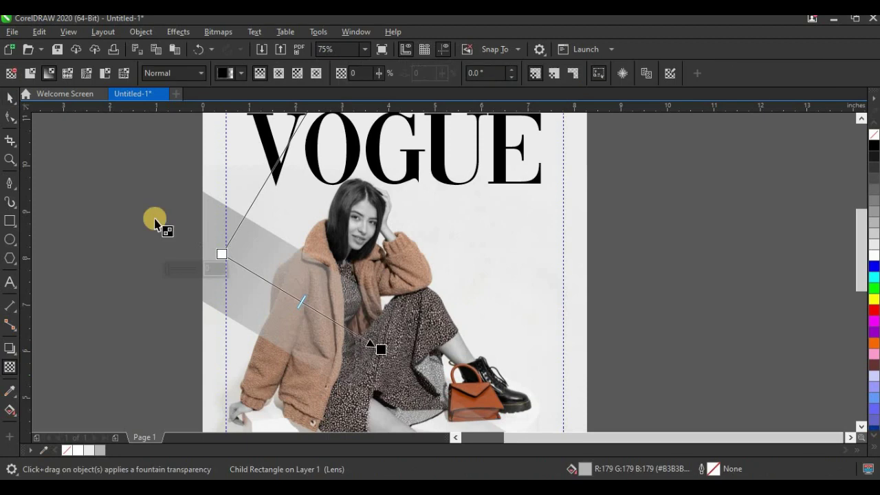
{"action": "left_click", "coordinate": [195, 77]}
{"action": "left_click", "coordinate": [161, 331]}
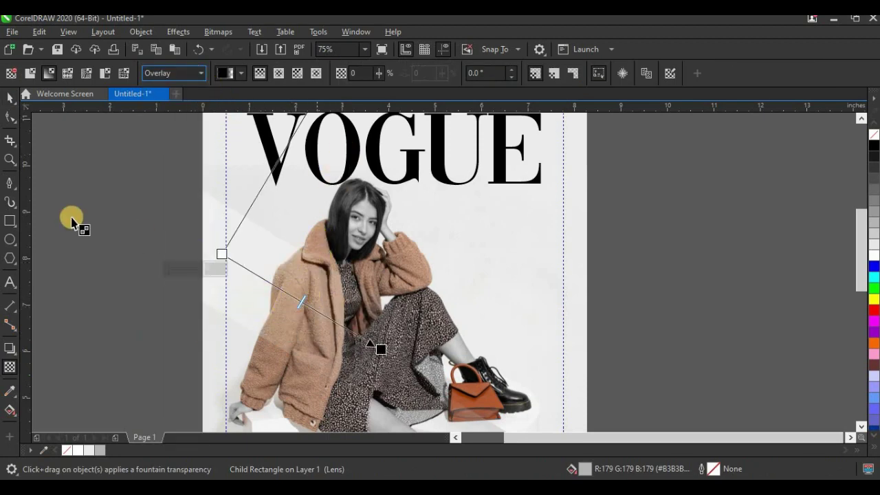
{"action": "left_click", "coordinate": [8, 100]}
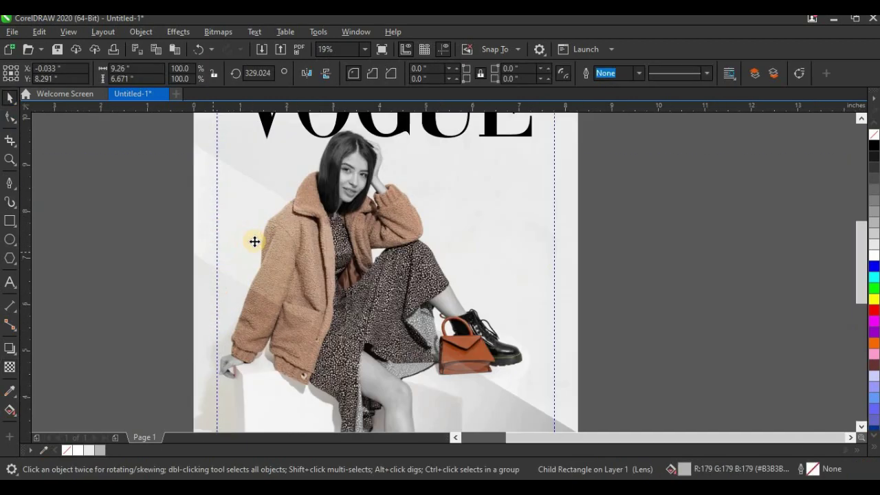
Shift the Overlay band on the upper left slightly down and inward on the page.
{"action": "left_click", "coordinate": [147, 286]}
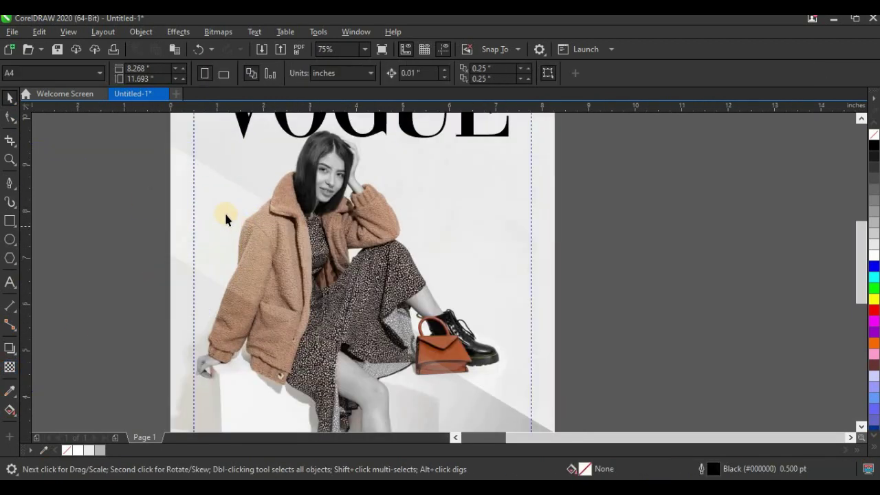
{"action": "left_click", "coordinate": [232, 228]}
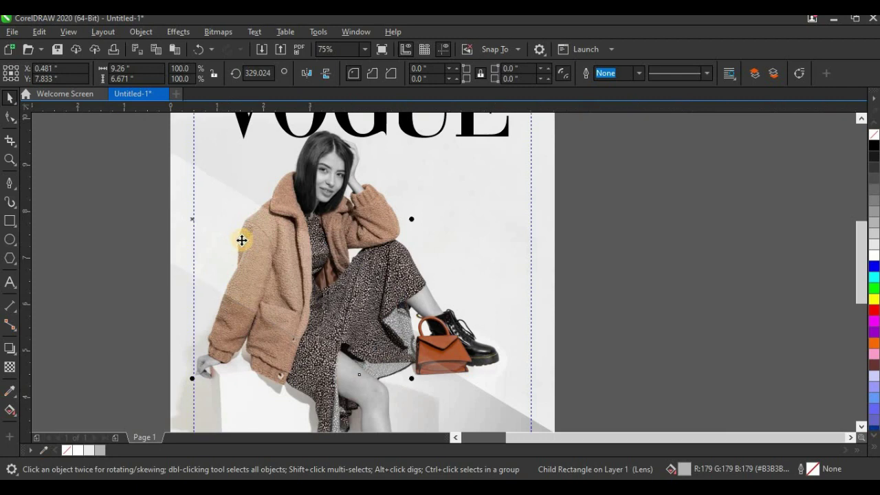
{"action": "left_click_drag", "start_coordinate": [242, 235], "coordinate": [313, 220]}
{"action": "scroll", "coordinate": [359, 321], "scroll_direction": "down", "scroll_amount": 2}
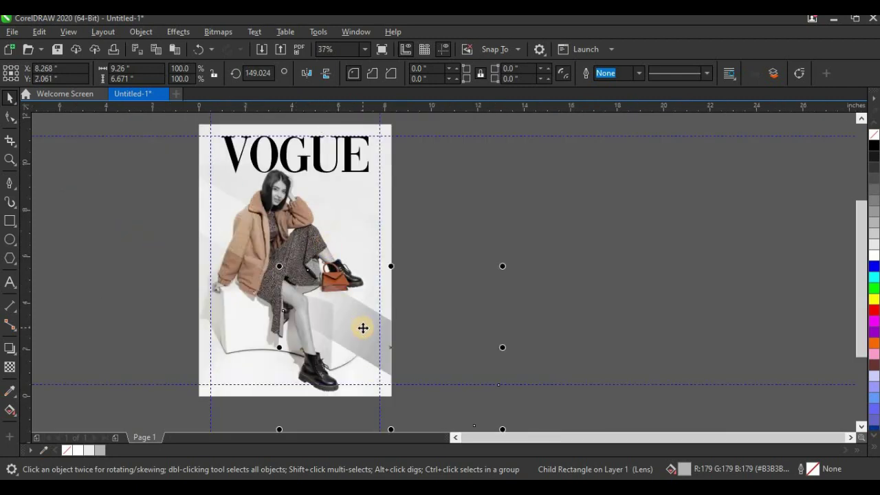
{"action": "left_click", "coordinate": [501, 222]}
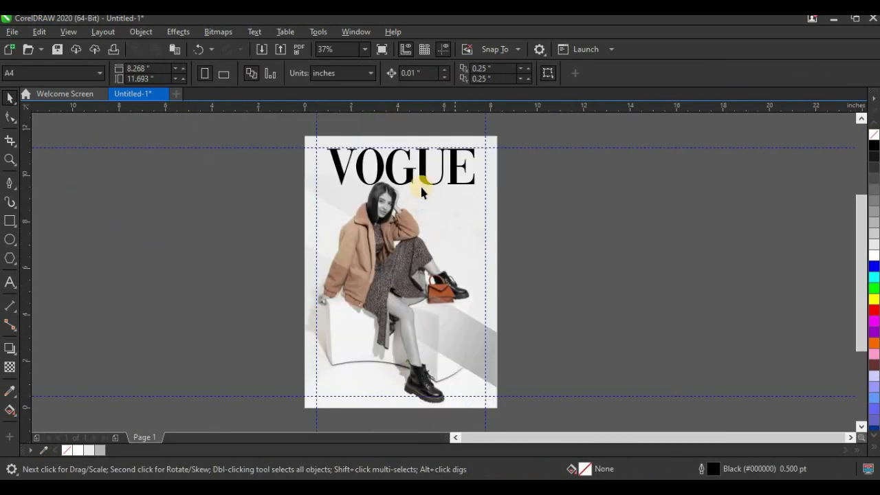
Draw a rectangle about 2.92 × 3.25 inches in the empty area beside the page.
{"action": "scroll", "coordinate": [465, 155], "scroll_direction": "up", "scroll_amount": 4}
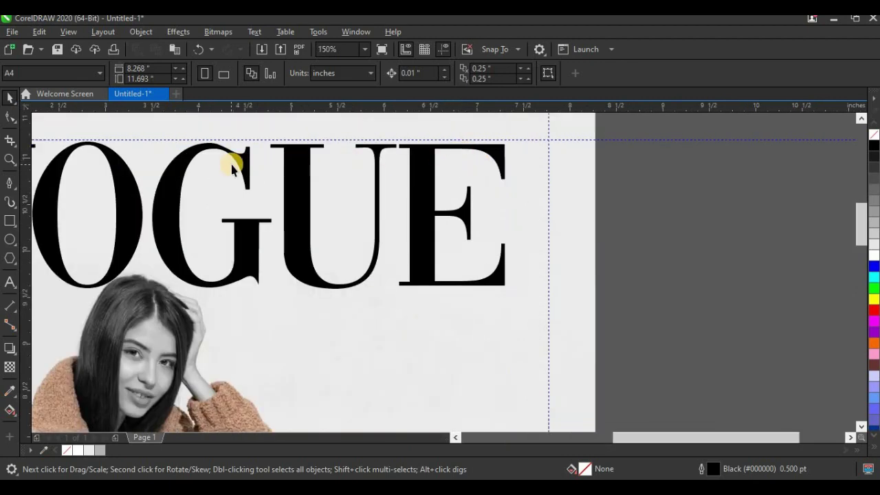
{"action": "scroll", "coordinate": [374, 187], "scroll_direction": "down", "scroll_amount": 4}
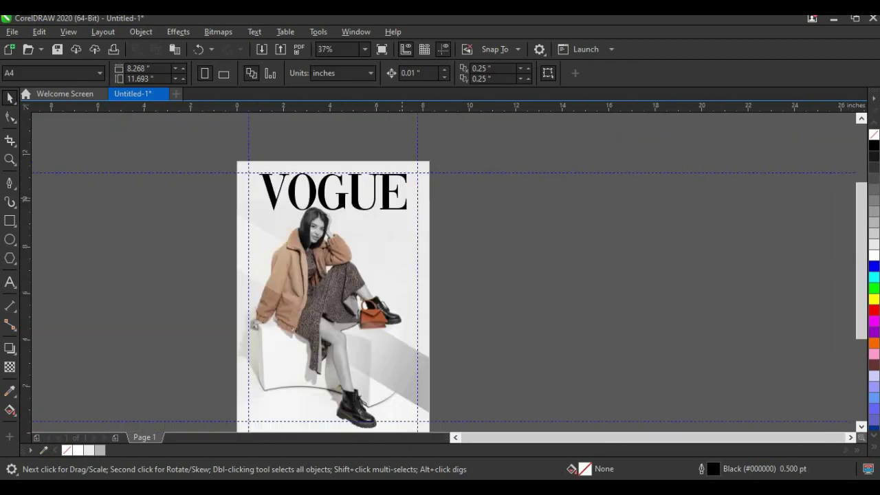
{"action": "left_click", "coordinate": [10, 221]}
{"action": "left_click_drag", "start_coordinate": [442, 200], "coordinate": [517, 282]}
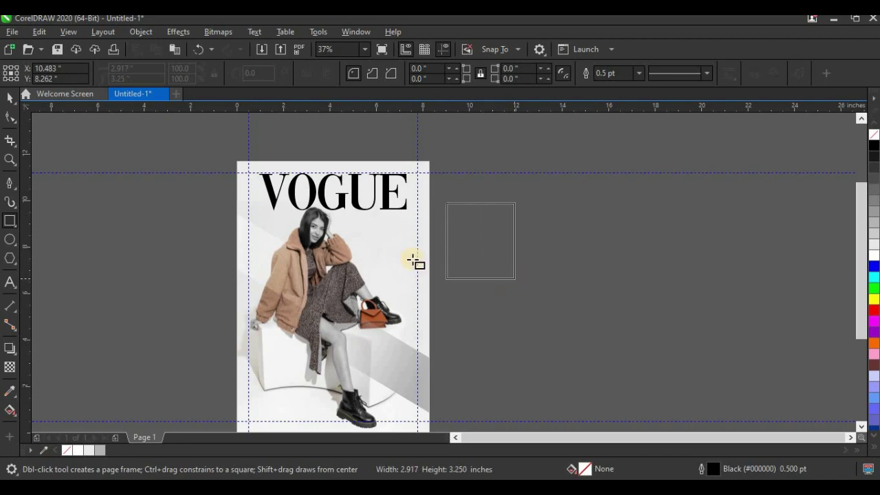
Sample the dark orange-brown of the handbag and fill the rectangle with it (RGB 136, 54, 6).
{"action": "left_click", "coordinate": [13, 397]}
{"action": "scroll", "coordinate": [376, 315], "scroll_direction": "up", "scroll_amount": 2}
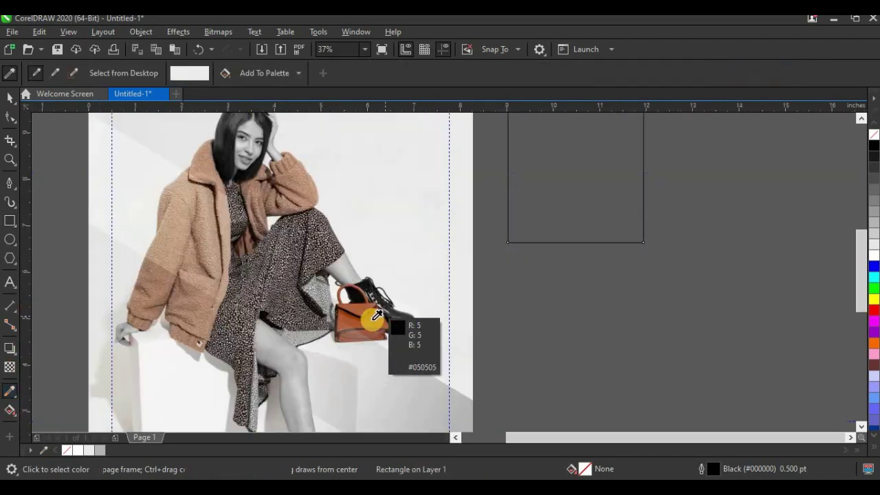
{"action": "scroll", "coordinate": [371, 313], "scroll_direction": "up", "scroll_amount": 3}
{"action": "scroll", "coordinate": [369, 308], "scroll_direction": "up", "scroll_amount": 4}
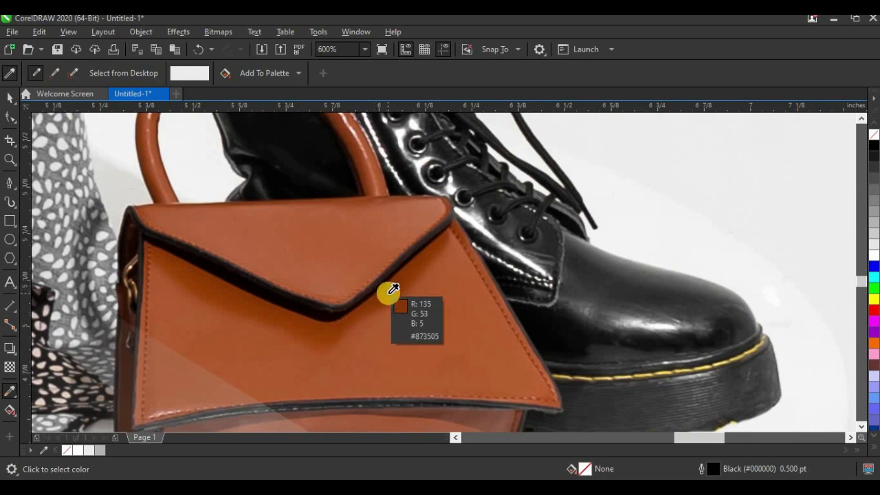
{"action": "left_click", "coordinate": [392, 289]}
{"action": "scroll", "coordinate": [413, 302], "scroll_direction": "down", "scroll_amount": 5}
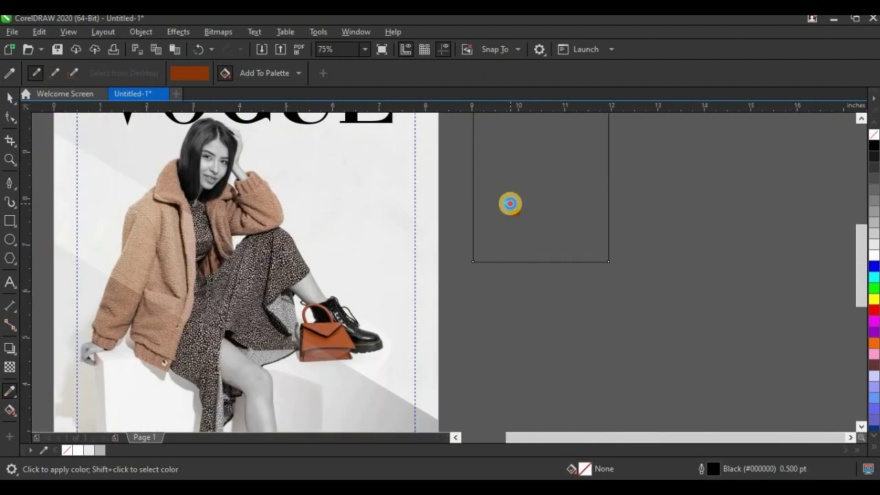
{"action": "left_click", "coordinate": [510, 203]}
{"action": "scroll", "coordinate": [515, 216], "scroll_direction": "down", "scroll_amount": 2}
{"action": "scroll", "coordinate": [512, 195], "scroll_direction": "up", "scroll_amount": 2}
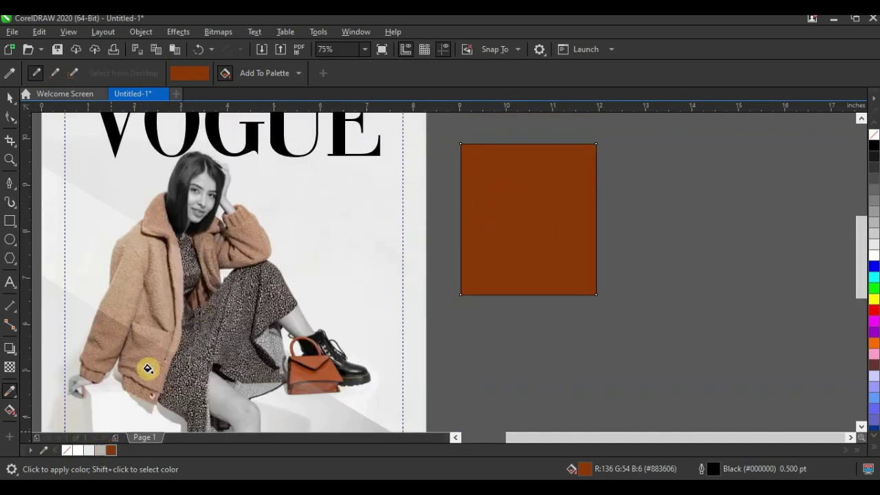
Delete the brown rectangle beside the page.
{"action": "left_click", "coordinate": [11, 99]}
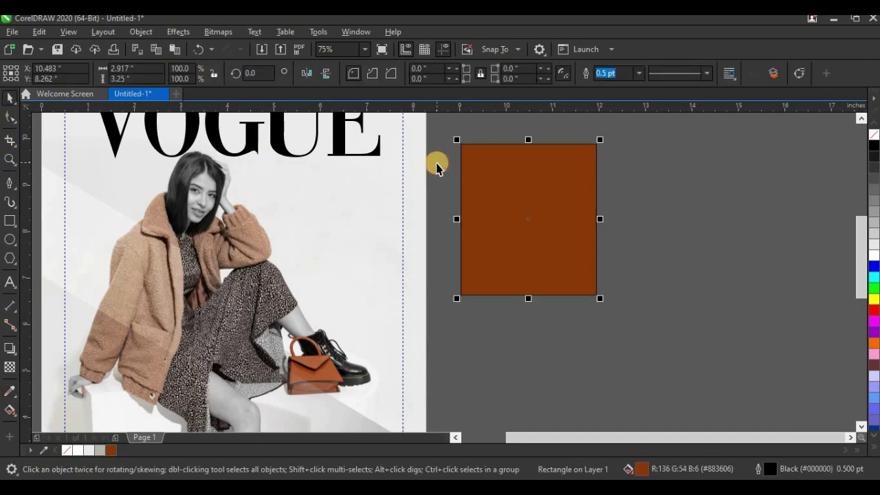
{"action": "key", "text": "Delete"}
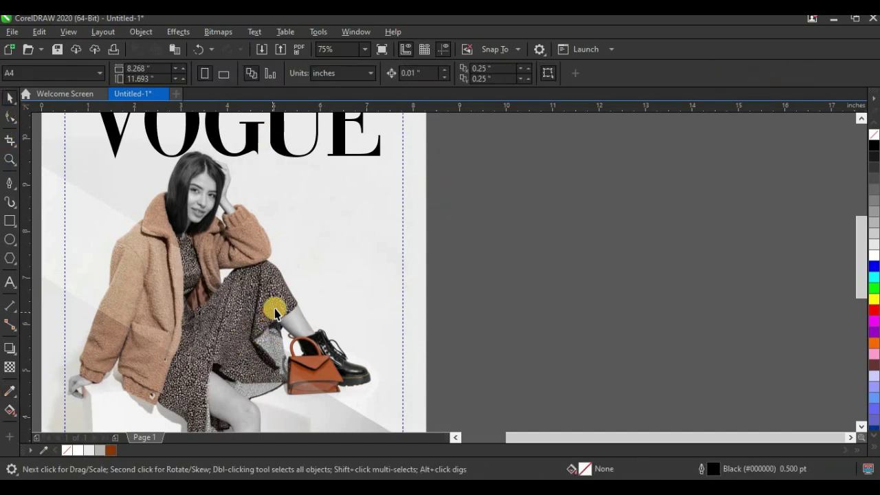
{"action": "scroll", "coordinate": [256, 310], "scroll_direction": "down", "scroll_amount": 1}
{"action": "scroll", "coordinate": [255, 210], "scroll_direction": "up", "scroll_amount": 1}
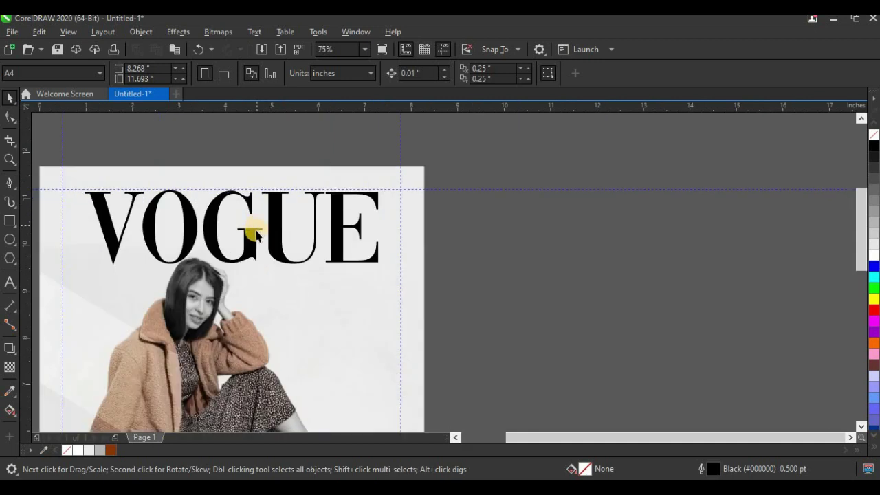
Recolour the letters GUE of the VOGUE title with the handbag brown (RGB 136, 54, 6).
{"action": "double_click", "coordinate": [251, 234]}
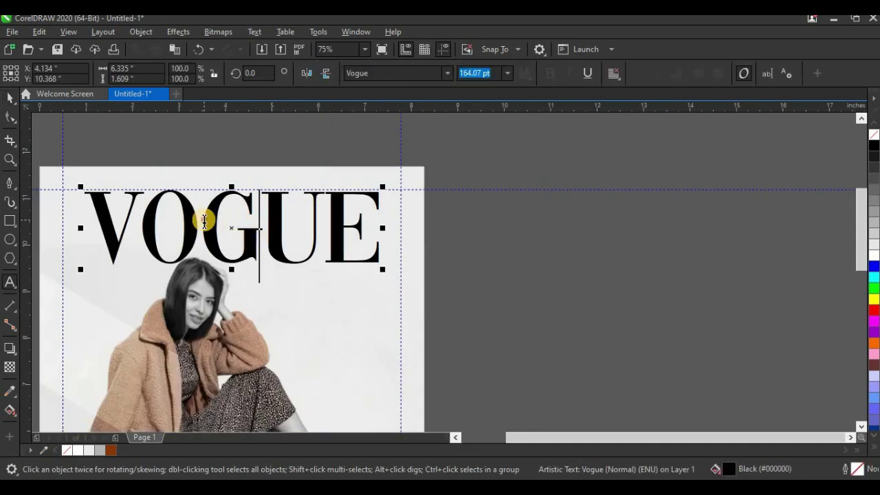
{"action": "left_click_drag", "start_coordinate": [205, 221], "coordinate": [386, 232]}
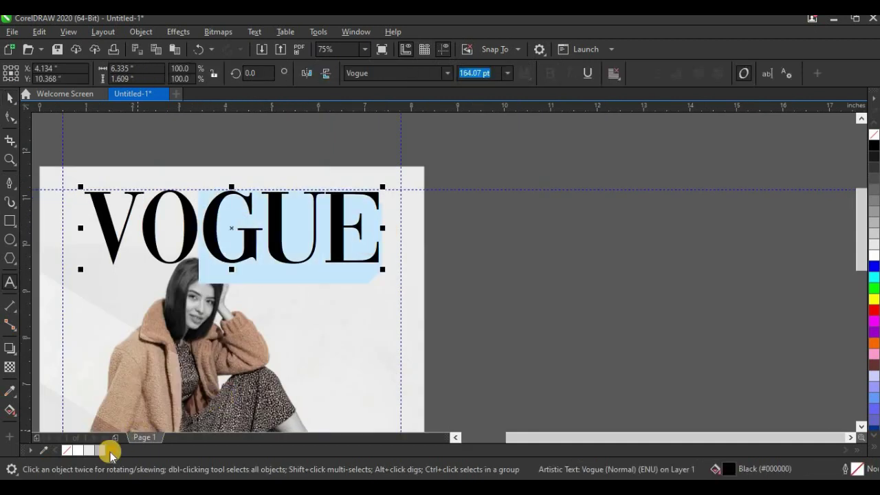
{"action": "left_click", "coordinate": [111, 450]}
{"action": "left_click", "coordinate": [10, 98]}
{"action": "scroll", "coordinate": [385, 181], "scroll_direction": "down", "scroll_amount": 1}
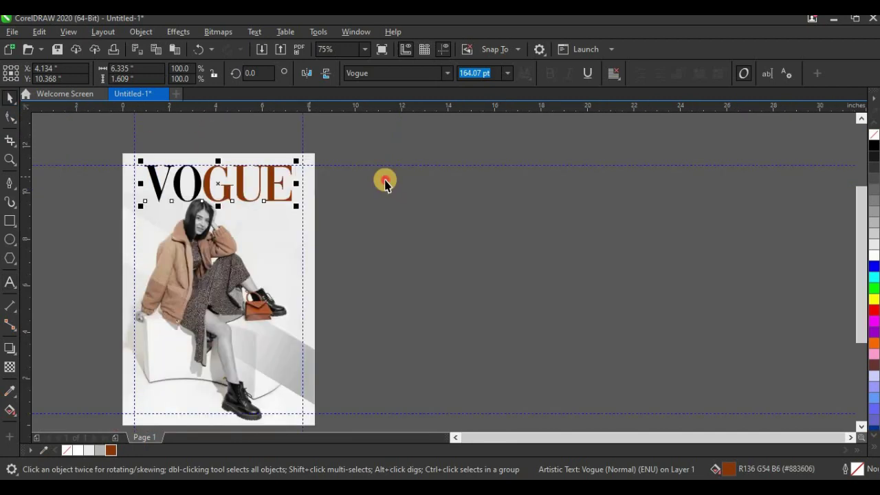
{"action": "left_click", "coordinate": [385, 182]}
{"action": "scroll", "coordinate": [385, 183], "scroll_direction": "down", "scroll_amount": 2}
{"action": "scroll", "coordinate": [330, 186], "scroll_direction": "up", "scroll_amount": 1}
{"action": "scroll", "coordinate": [412, 182], "scroll_direction": "up", "scroll_amount": 1}
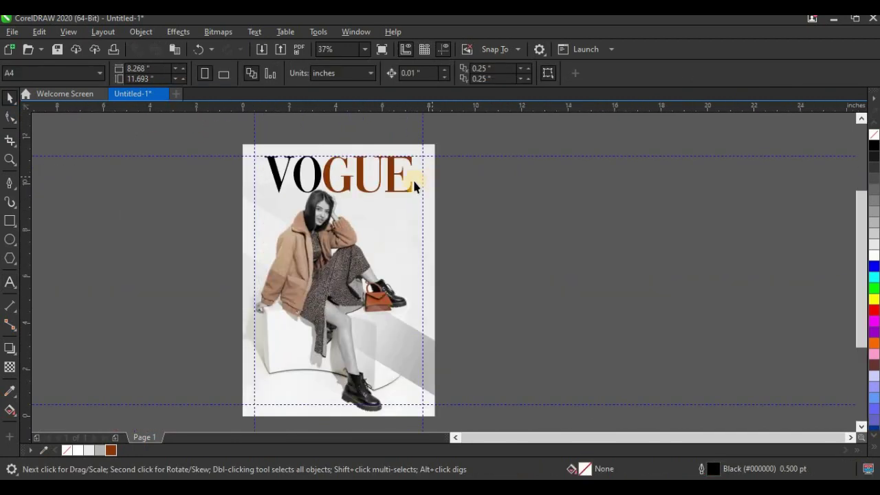
{"action": "scroll", "coordinate": [398, 195], "scroll_direction": "up", "scroll_amount": 1}
{"action": "scroll", "coordinate": [239, 213], "scroll_direction": "down", "scroll_amount": 1}
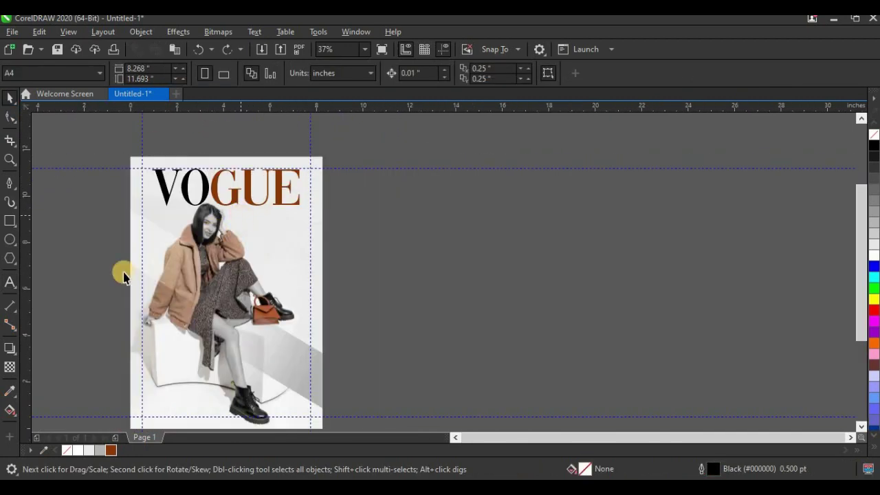
Add the artistic text "SPECTACULAR FASHION" in the empty area beside the page, with FASHION on a second line.
{"action": "left_click", "coordinate": [11, 282]}
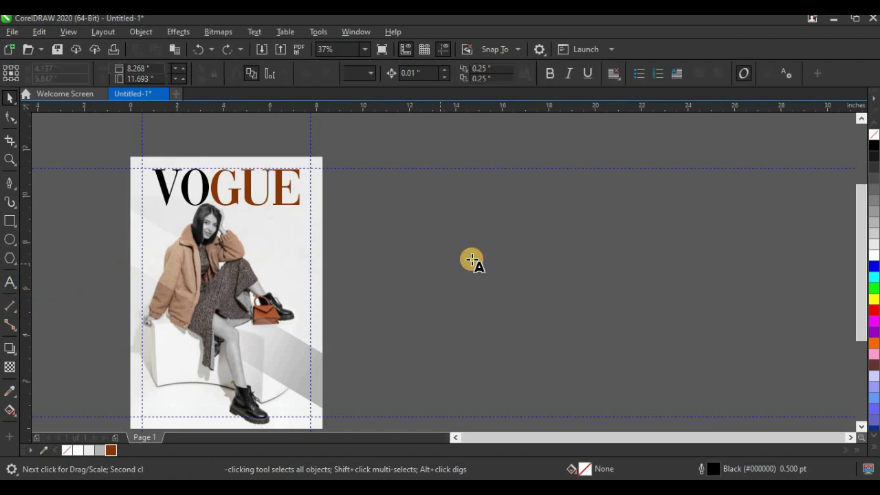
{"action": "left_click", "coordinate": [414, 241]}
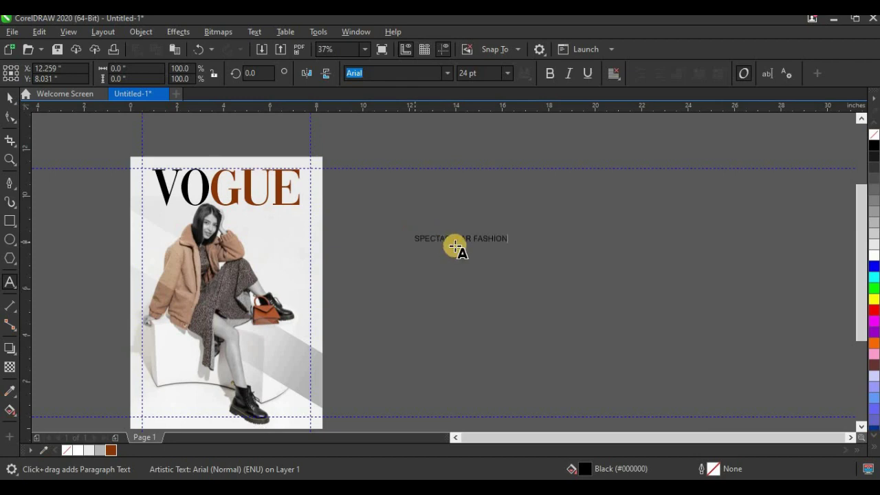
{"action": "scroll", "coordinate": [456, 246], "scroll_direction": "up", "scroll_amount": 5}
{"action": "left_click", "coordinate": [606, 191]}
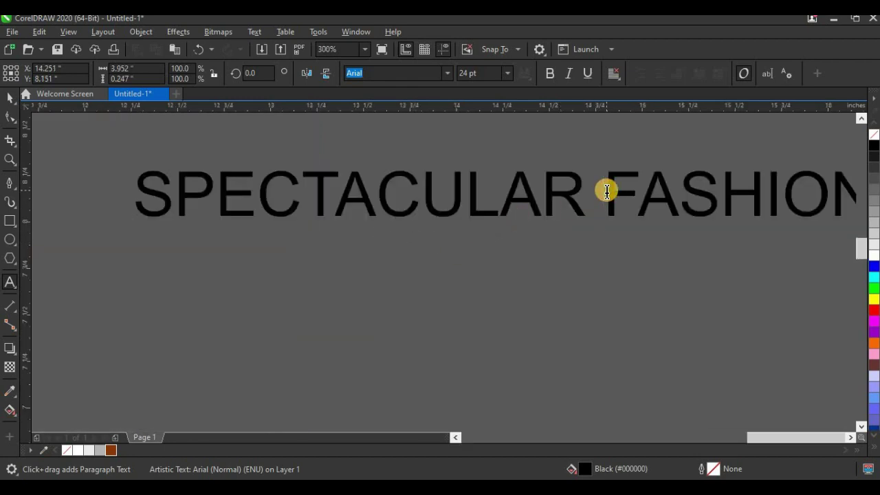
{"action": "key", "text": "Return"}
{"action": "key", "text": "ctrl+space"}
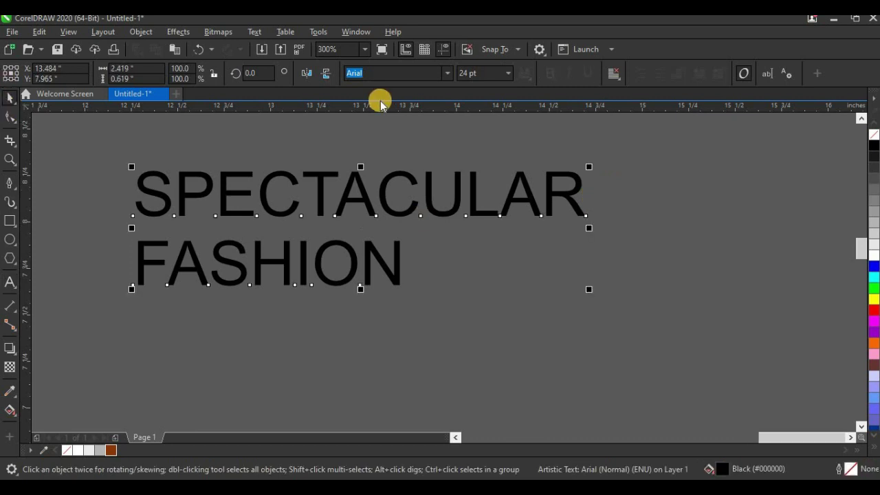
Set the SPECTACULAR FASHION text in the Vogue font and slightly tighten its line spacing.
{"action": "left_click", "coordinate": [447, 73]}
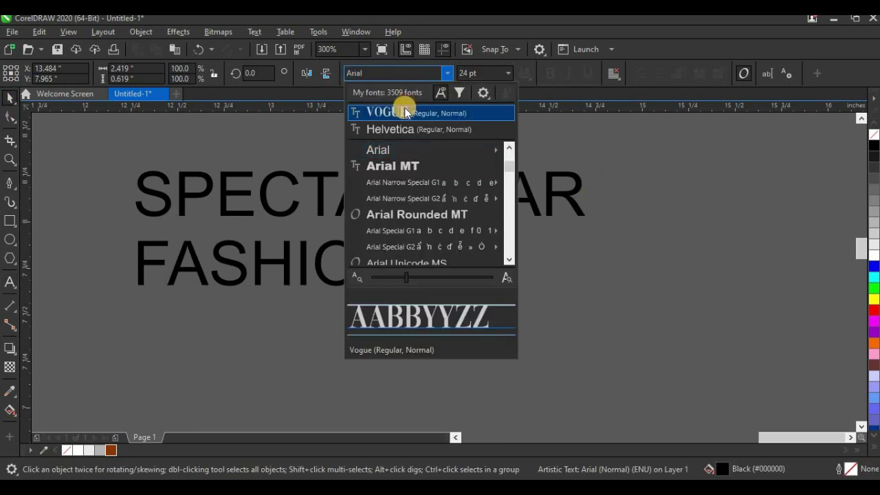
{"action": "left_click", "coordinate": [405, 113]}
{"action": "left_click", "coordinate": [10, 117]}
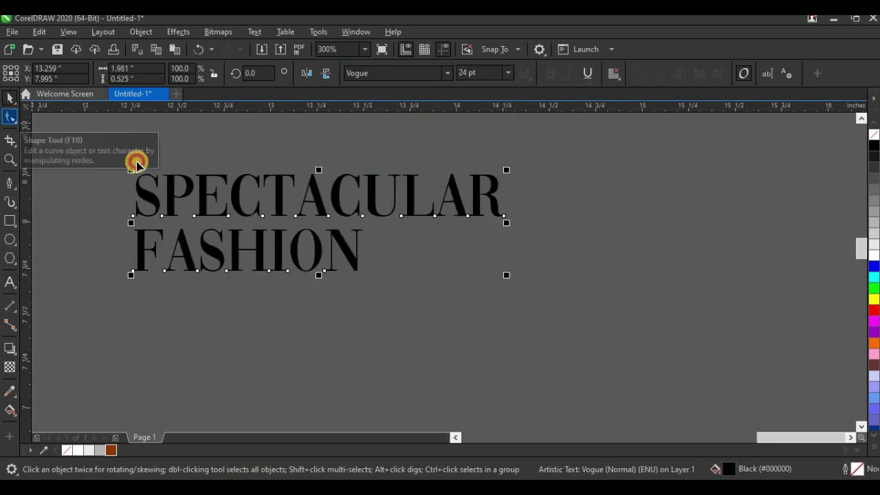
{"action": "left_click", "coordinate": [130, 265]}
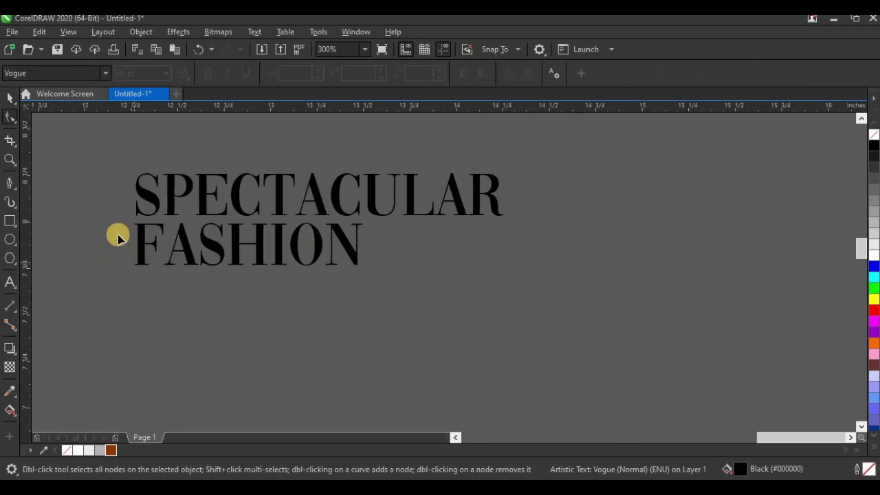
{"action": "left_click", "coordinate": [117, 237]}
Place the SPECTACULAR FASHION text on the lower left of the cover, enlarged to about 54.4 pt and 4.49 inches wide.
{"action": "left_click", "coordinate": [10, 98]}
{"action": "scroll", "coordinate": [369, 191], "scroll_direction": "down", "scroll_amount": 5}
{"action": "left_click_drag", "start_coordinate": [373, 188], "coordinate": [249, 301]}
{"action": "scroll", "coordinate": [127, 325], "scroll_direction": "up", "scroll_amount": 2}
{"action": "scroll", "coordinate": [143, 330], "scroll_direction": "up", "scroll_amount": 4}
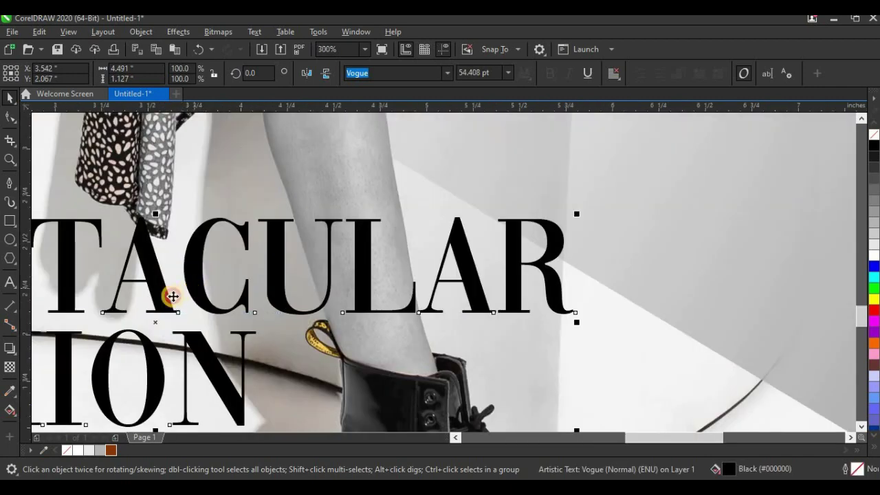
{"action": "left_click_drag", "start_coordinate": [173, 296], "coordinate": [150, 308]}
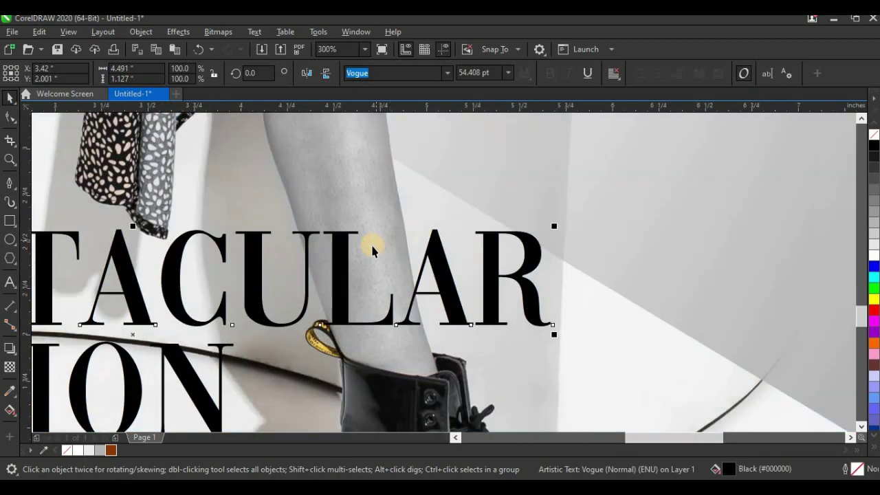
{"action": "scroll", "coordinate": [371, 249], "scroll_direction": "down", "scroll_amount": 6}
{"action": "scroll", "coordinate": [334, 253], "scroll_direction": "up", "scroll_amount": 2}
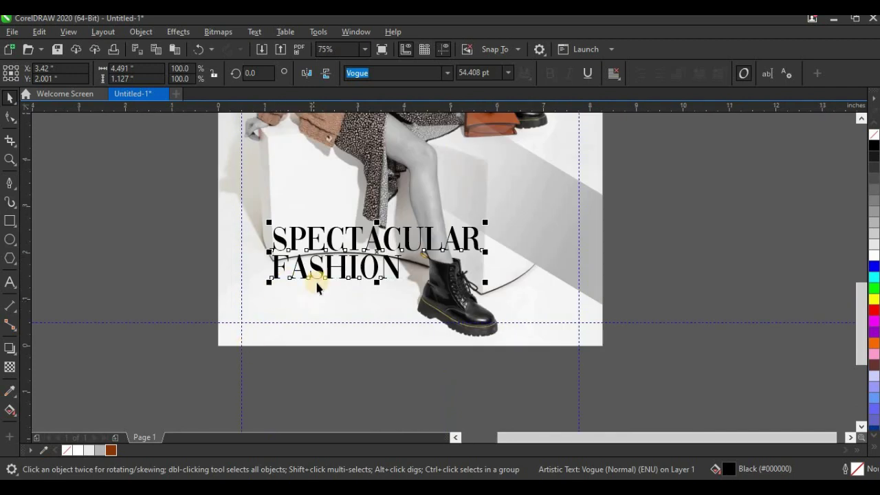
Recolour the word FASHION in the lower headline with the handbag brown (RGB 136, 54, 6).
{"action": "scroll", "coordinate": [316, 287], "scroll_direction": "up", "scroll_amount": 2}
{"action": "double_click", "coordinate": [488, 253]}
{"action": "left_click_drag", "start_coordinate": [484, 258], "coordinate": [198, 270]}
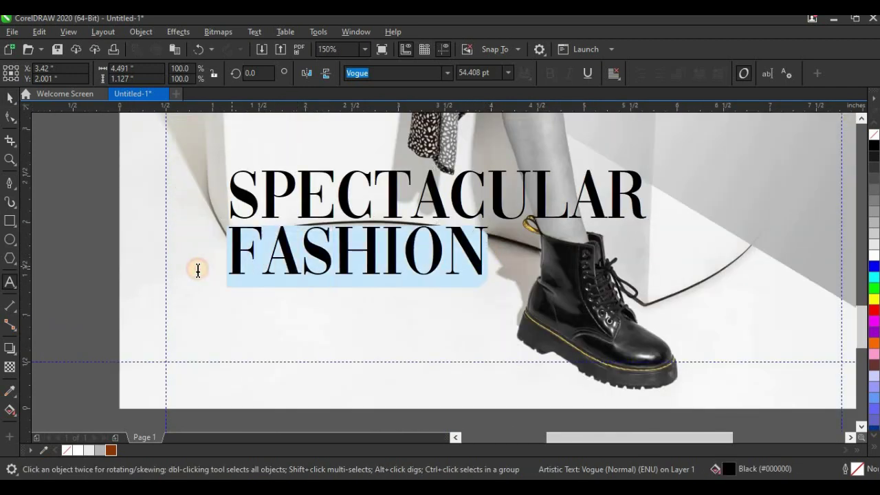
{"action": "left_click", "coordinate": [110, 454]}
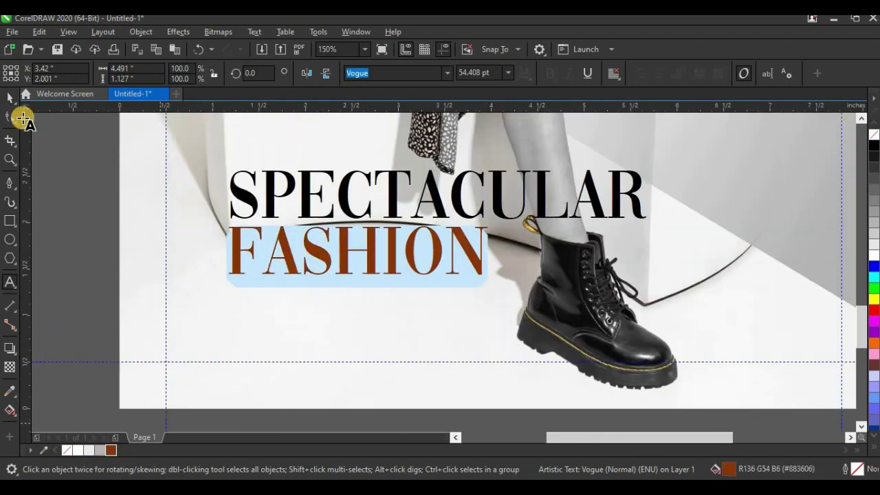
{"action": "left_click", "coordinate": [10, 98]}
{"action": "scroll", "coordinate": [400, 244], "scroll_direction": "down", "scroll_amount": 6}
{"action": "left_click", "coordinate": [400, 244]}
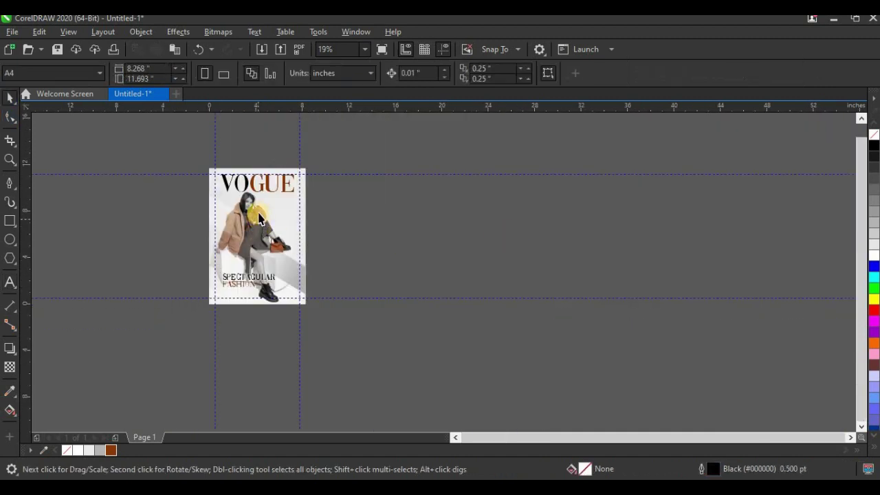
Add five-line text beside the page: "THE STATEMENT / SWEATER / THE LEATHER DRESS / & SPARKLE SUIT / TO DAZZLE".
{"action": "scroll", "coordinate": [262, 213], "scroll_direction": "up", "scroll_amount": 2}
{"action": "left_click", "coordinate": [11, 281]}
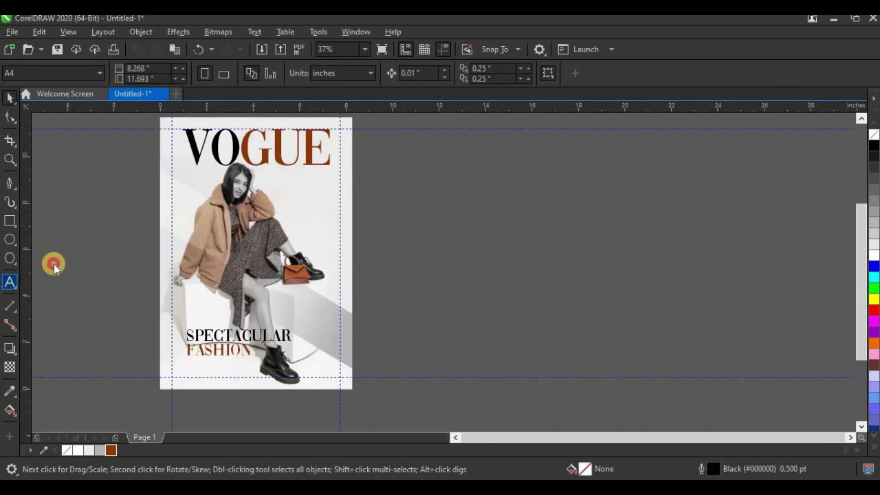
{"action": "left_click", "coordinate": [398, 186]}
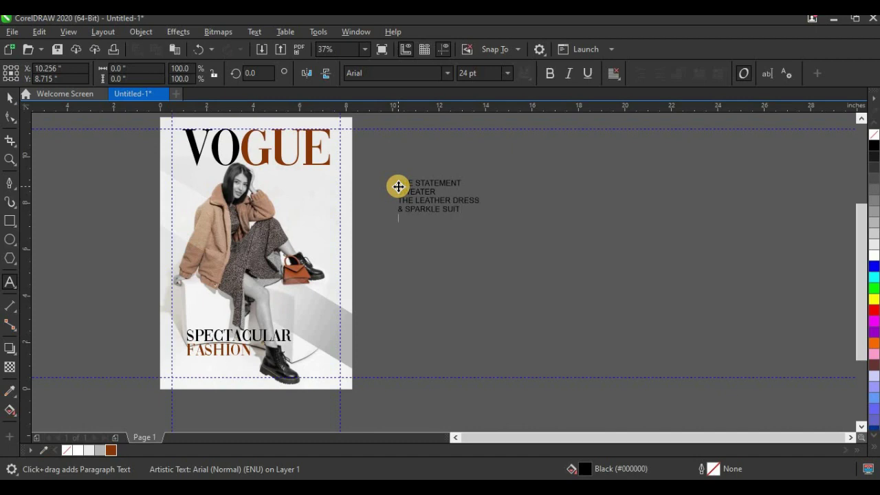
{"action": "scroll", "coordinate": [398, 187], "scroll_direction": "up", "scroll_amount": 5}
{"action": "scroll", "coordinate": [314, 232], "scroll_direction": "down", "scroll_amount": 2}
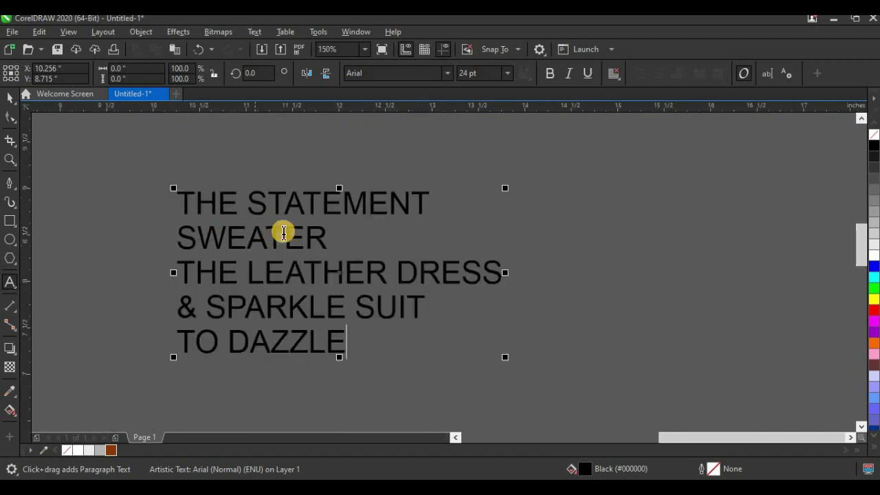
Set the five-line text's font to Futura Md BT (Medium, Normal).
{"action": "left_click", "coordinate": [10, 99]}
{"action": "left_click", "coordinate": [385, 73]}
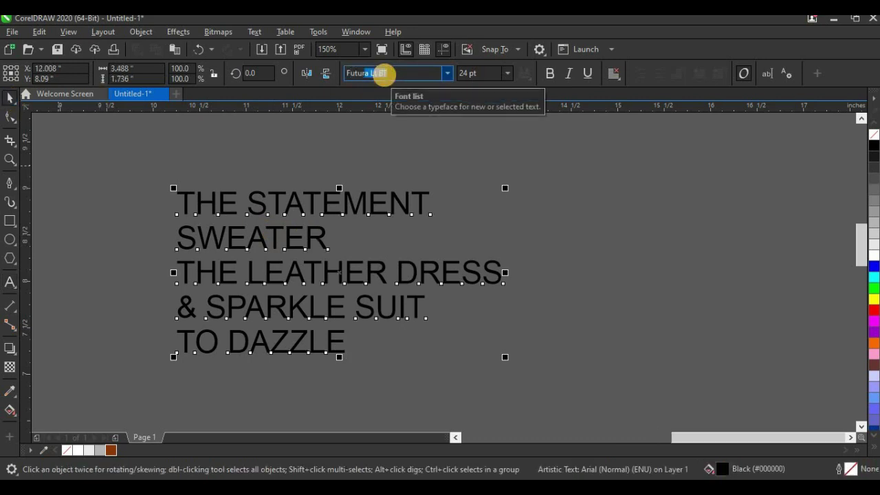
{"action": "type", "text": "Futur"}
{"action": "key", "text": "Return"}
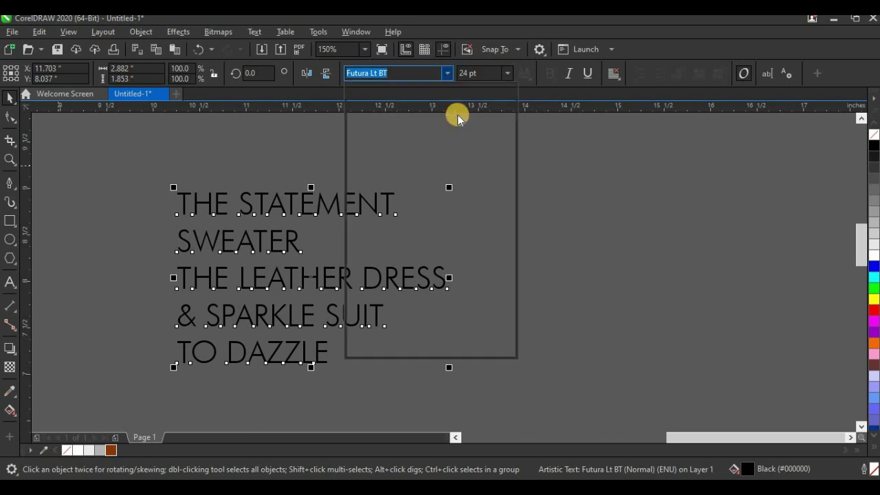
{"action": "mouse_move", "coordinate": [451, 163]}
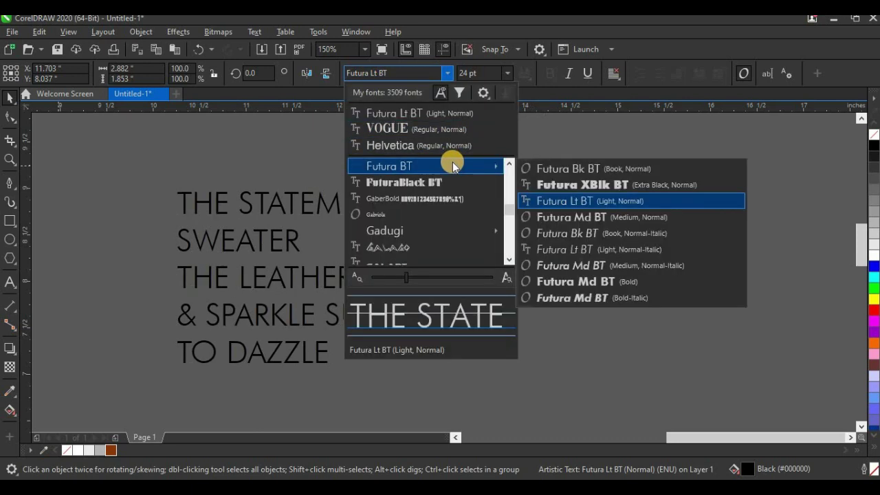
{"action": "left_click", "coordinate": [563, 218]}
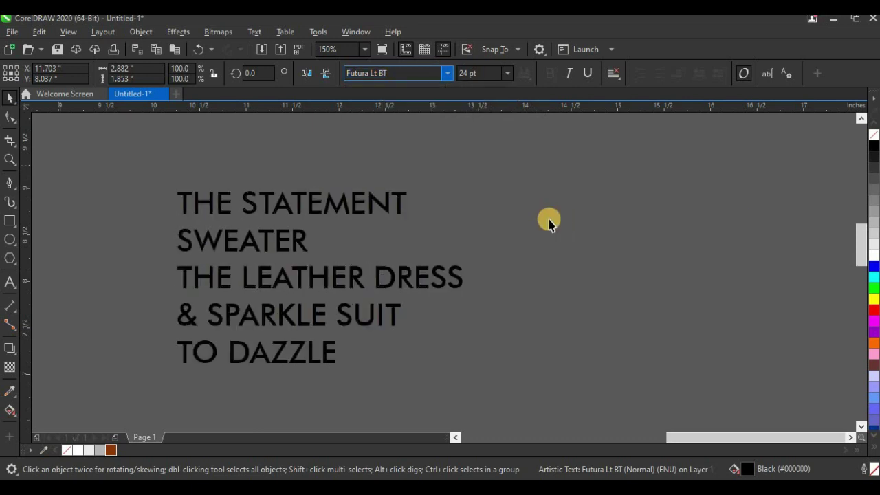
Place the five-line text right of the model, shrink it to about 16.8 pt within the margin guide and centre-align it.
{"action": "scroll", "coordinate": [296, 224], "scroll_direction": "down", "scroll_amount": 5}
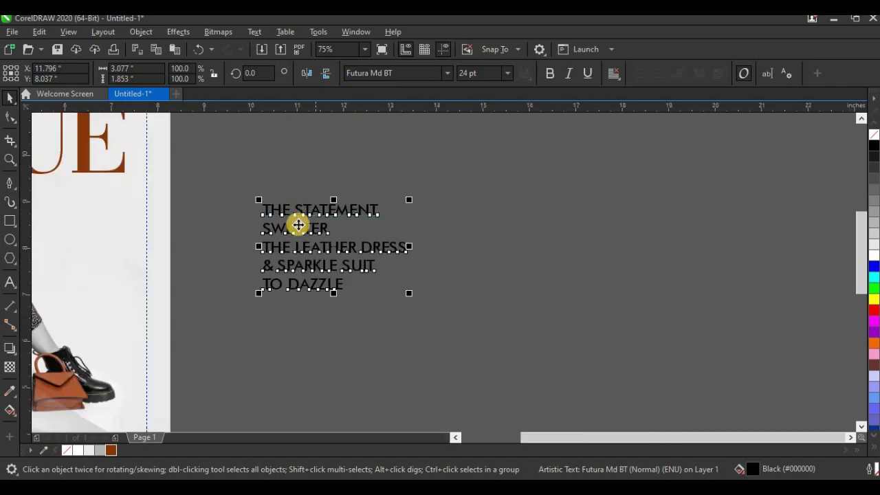
{"action": "left_click_drag", "start_coordinate": [337, 232], "coordinate": [234, 236]}
{"action": "scroll", "coordinate": [234, 235], "scroll_direction": "up", "scroll_amount": 2}
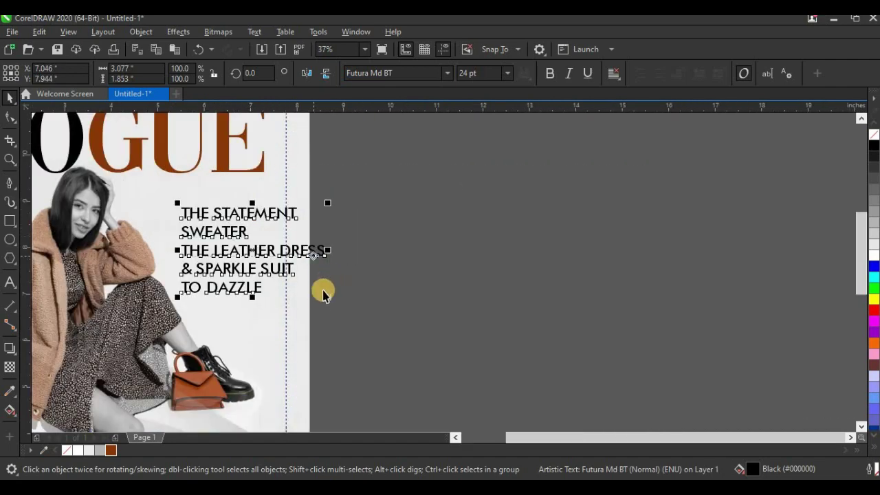
{"action": "left_click_drag", "start_coordinate": [327, 297], "coordinate": [366, 255]}
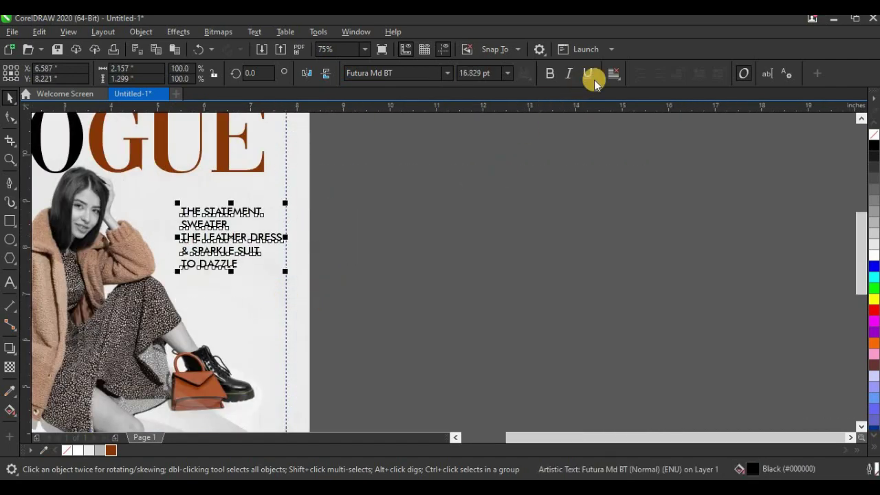
{"action": "left_click", "coordinate": [614, 74]}
{"action": "left_click", "coordinate": [629, 117]}
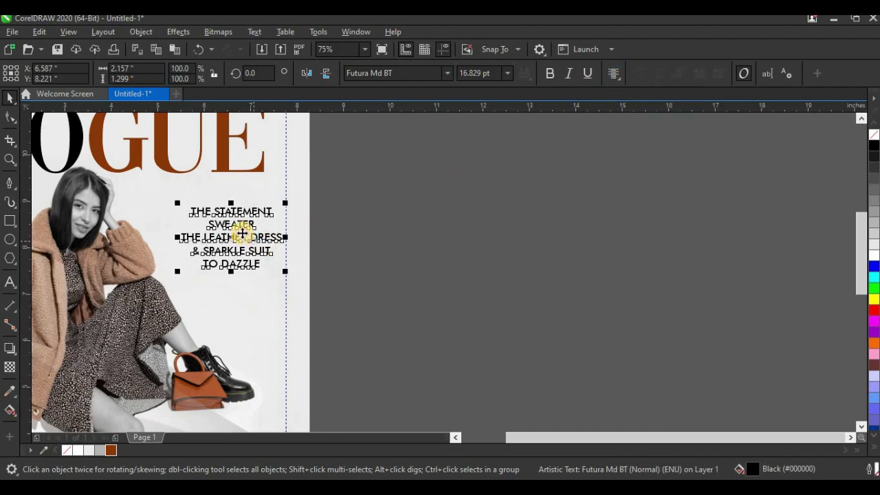
Make the word SWEATER bold at 24 pt and tighten the line spacing of the five-line text.
{"action": "scroll", "coordinate": [240, 234], "scroll_direction": "up", "scroll_amount": 2}
{"action": "double_click", "coordinate": [250, 220]}
{"action": "left_click_drag", "start_coordinate": [264, 212], "coordinate": [180, 218]}
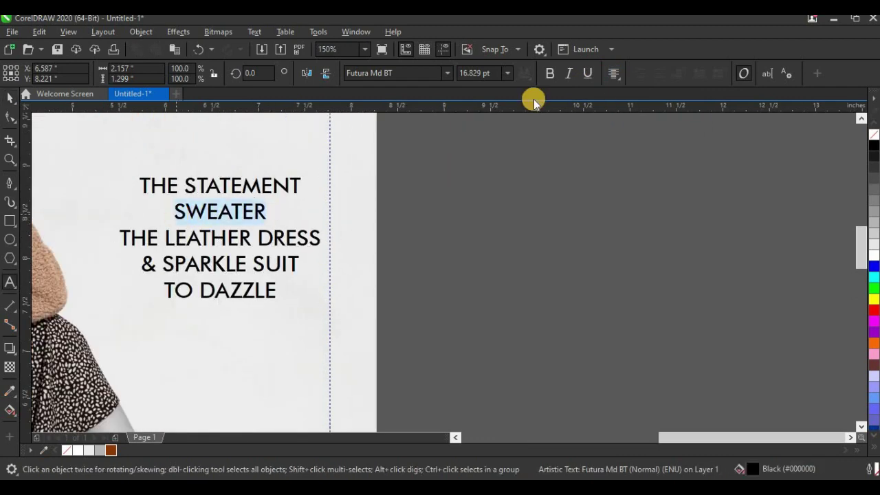
{"action": "left_click", "coordinate": [550, 75]}
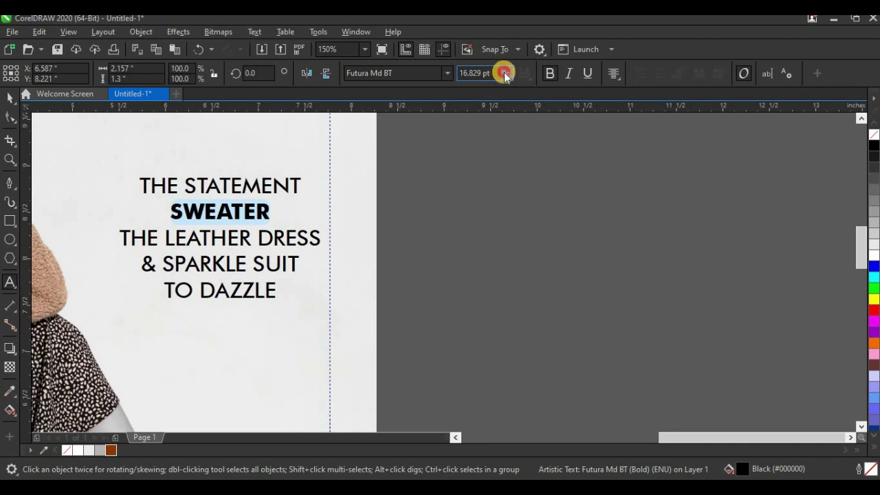
{"action": "left_click", "coordinate": [506, 73]}
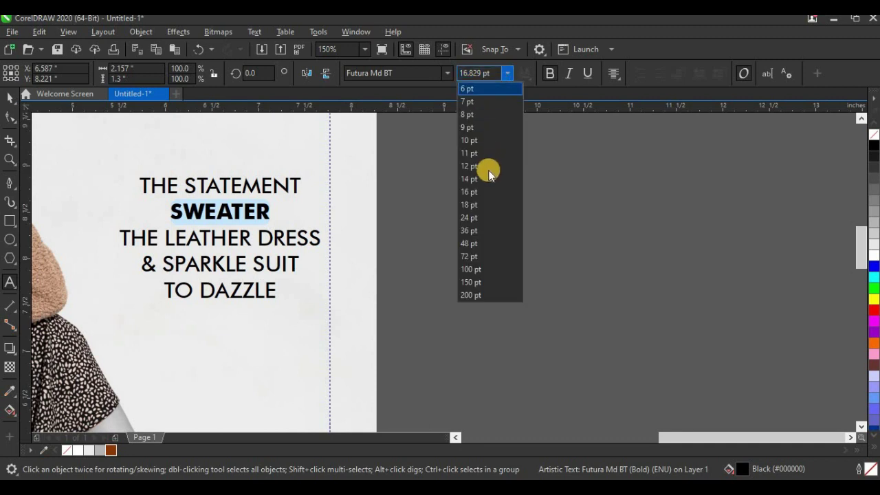
{"action": "left_click", "coordinate": [490, 218]}
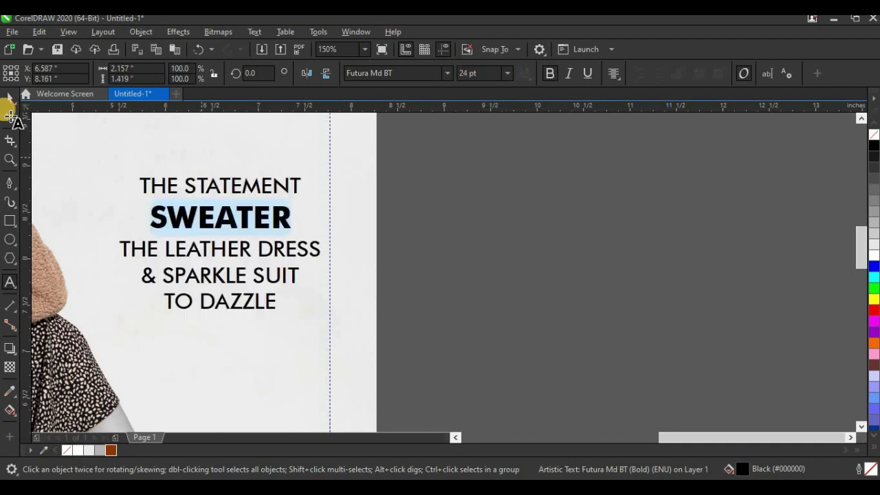
{"action": "left_click", "coordinate": [10, 117]}
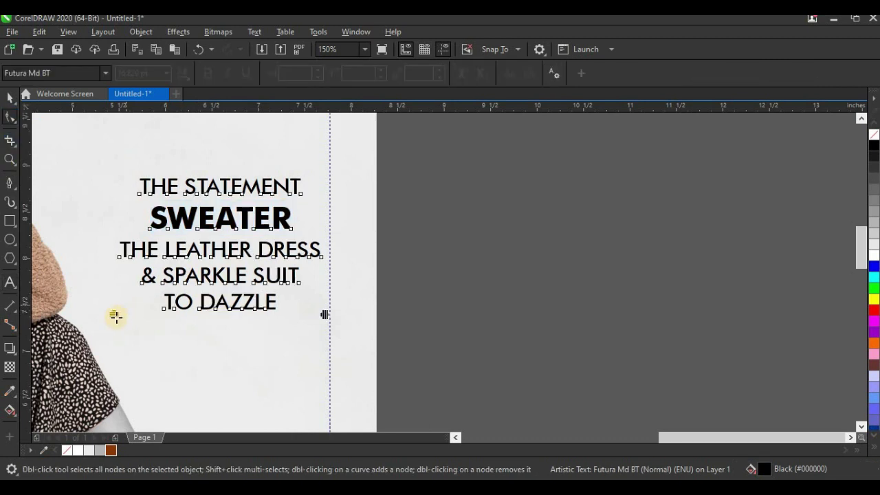
{"action": "left_click_drag", "start_coordinate": [115, 315], "coordinate": [117, 283]}
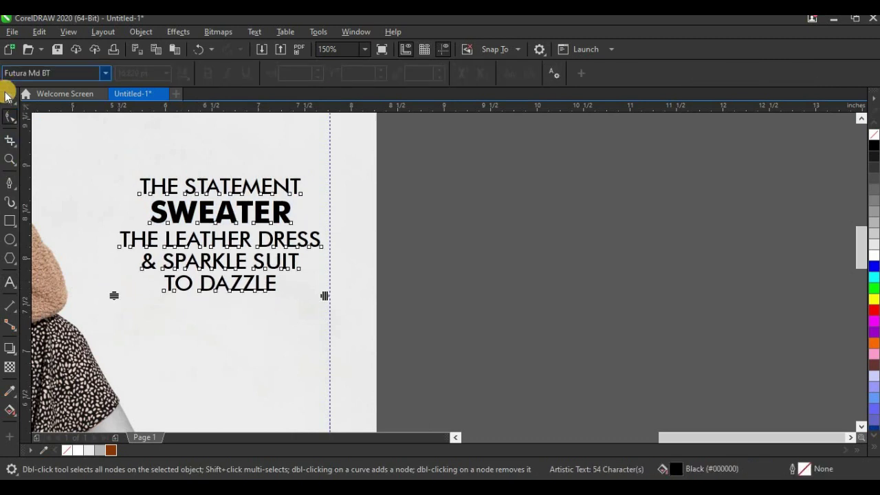
Colour the word SWEATER in the five-line text brown (#883606).
{"action": "left_click", "coordinate": [10, 97]}
{"action": "left_click", "coordinate": [170, 214]}
{"action": "double_click", "coordinate": [170, 213]}
{"action": "double_click", "coordinate": [289, 210]}
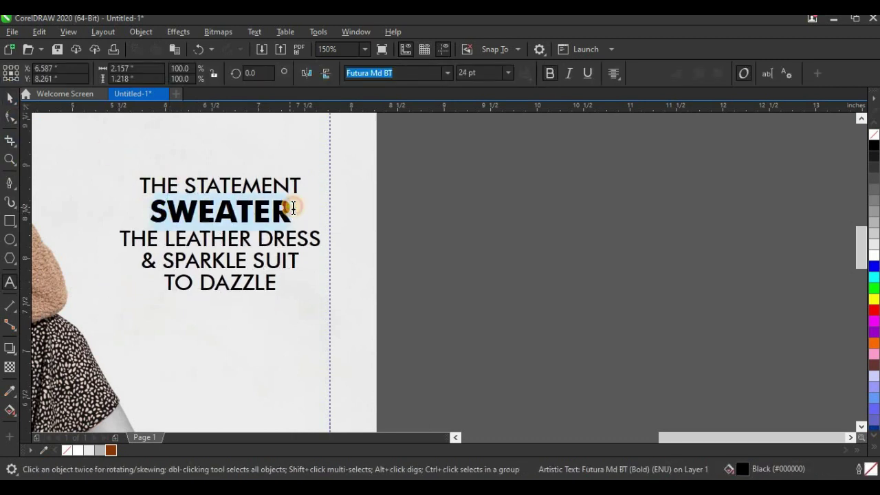
{"action": "left_click", "coordinate": [111, 451]}
{"action": "left_click", "coordinate": [10, 98]}
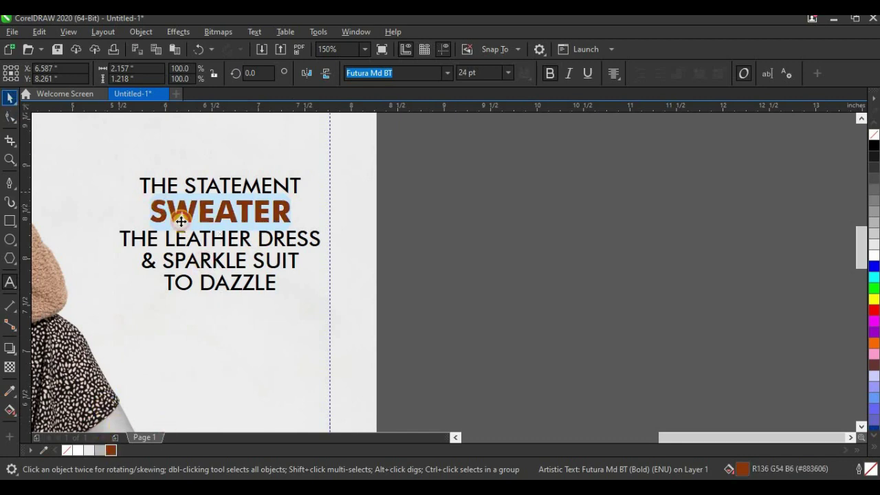
Shift the five-line text slightly left, away from the right margin guide.
{"action": "scroll", "coordinate": [181, 210], "scroll_direction": "down", "scroll_amount": 2}
{"action": "key", "text": "Escape"}
{"action": "left_click_drag", "start_coordinate": [232, 229], "coordinate": [218, 227]}
{"action": "scroll", "coordinate": [350, 218], "scroll_direction": "down", "scroll_amount": 2}
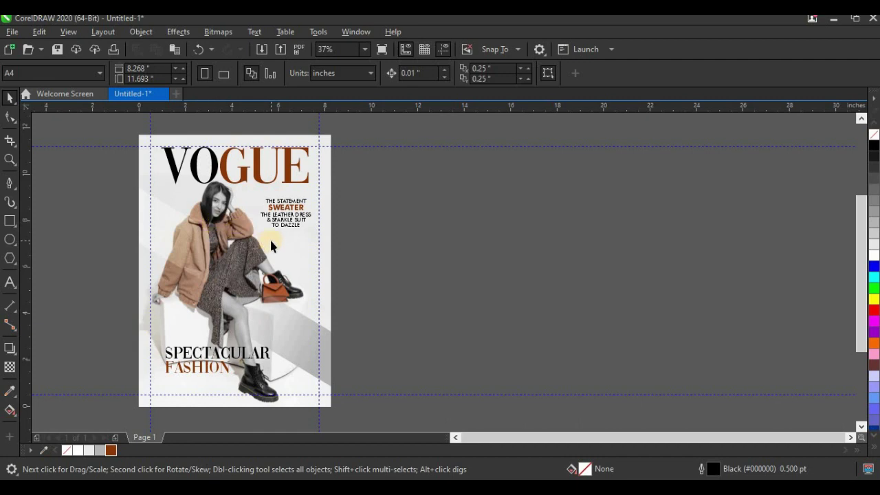
Duplicate the five-line text below the original and replace the copy's wording with "15 LOOKS TO / JUMP-START / YOUR SEASON".
{"action": "scroll", "coordinate": [292, 208], "scroll_direction": "up", "scroll_amount": 2}
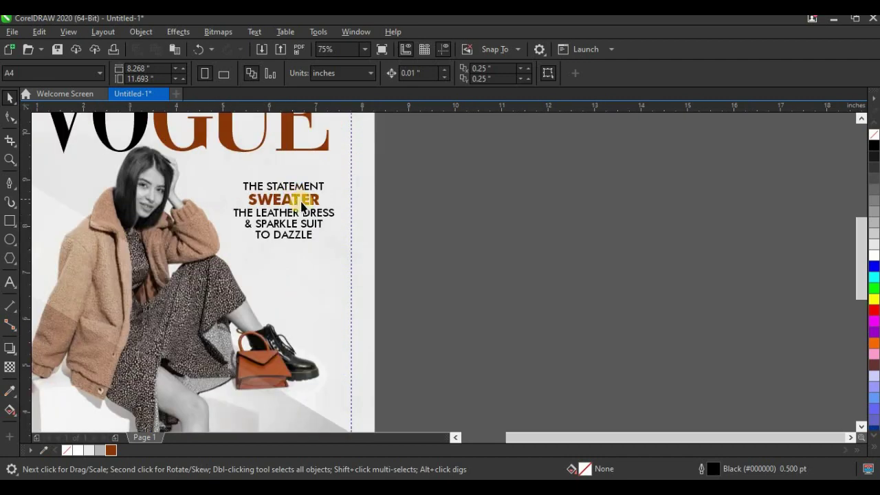
{"action": "left_click_drag", "start_coordinate": [301, 207], "coordinate": [303, 289]}
{"action": "double_click", "coordinate": [298, 288]}
{"action": "scroll", "coordinate": [294, 324], "scroll_direction": "up", "scroll_amount": 2}
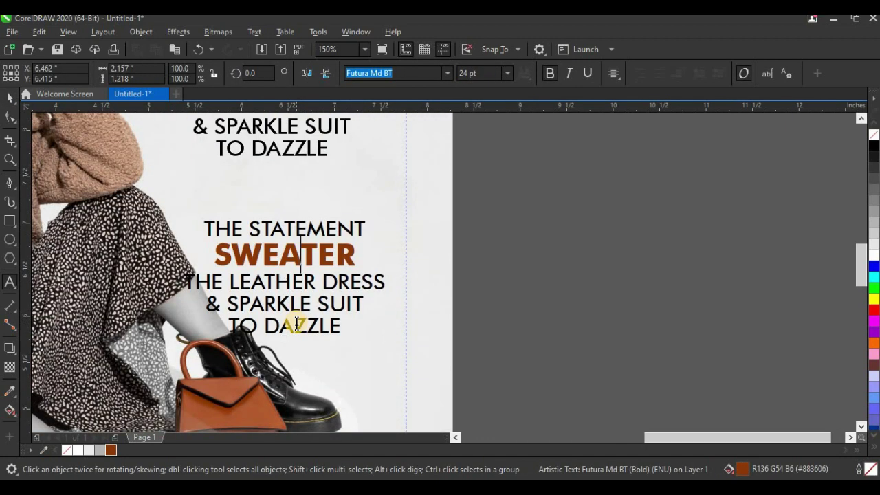
{"action": "key", "text": "ctrl+a"}
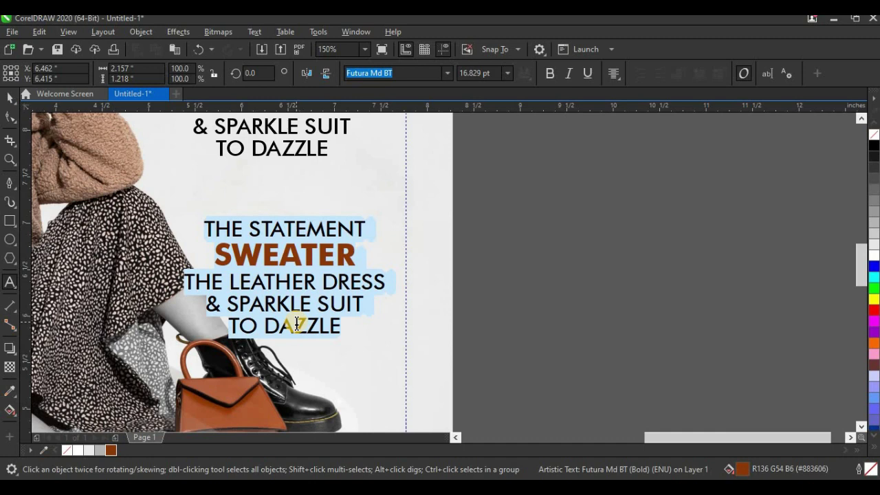
{"action": "type", "text": "15 L"}
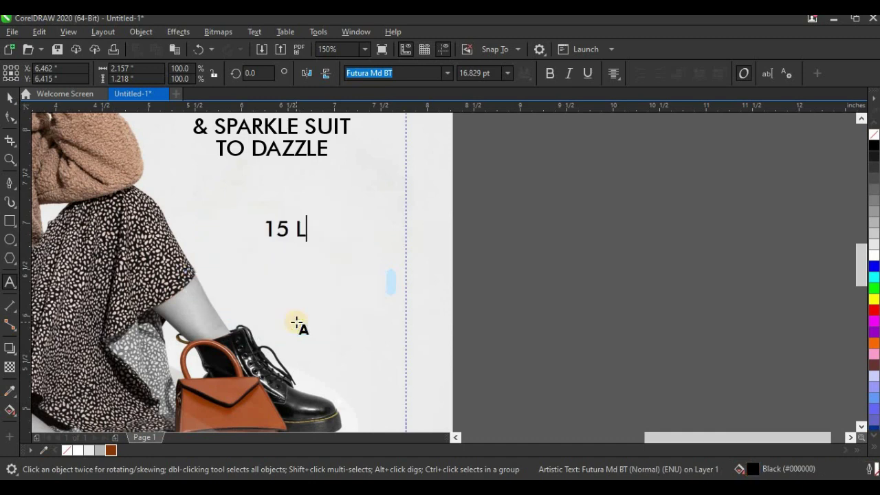
{"action": "type", "text": "OOKS"}
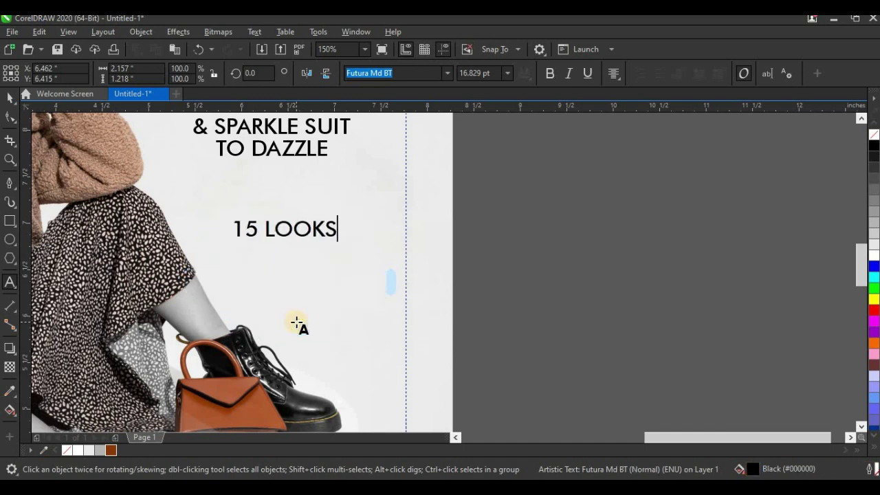
{"action": "type", "text": " TO"}
{"action": "key", "text": "Return"}
{"action": "type", "text": "JU"}
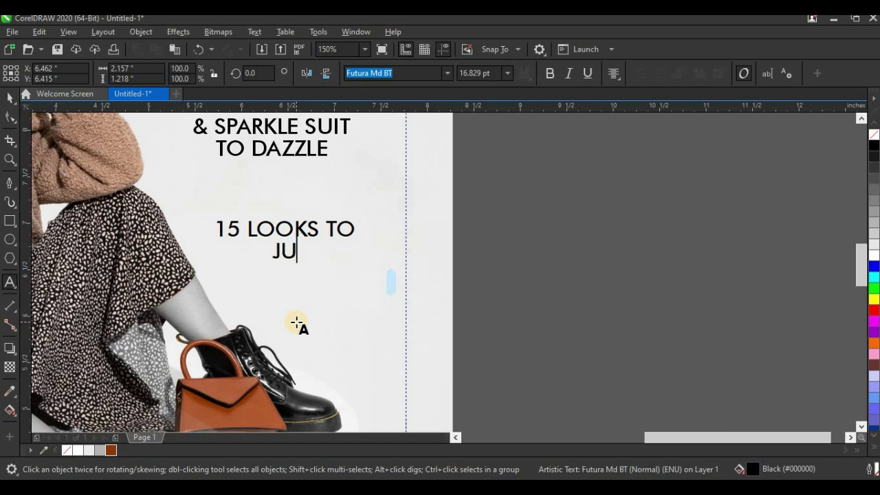
{"action": "type", "text": "MP-START"}
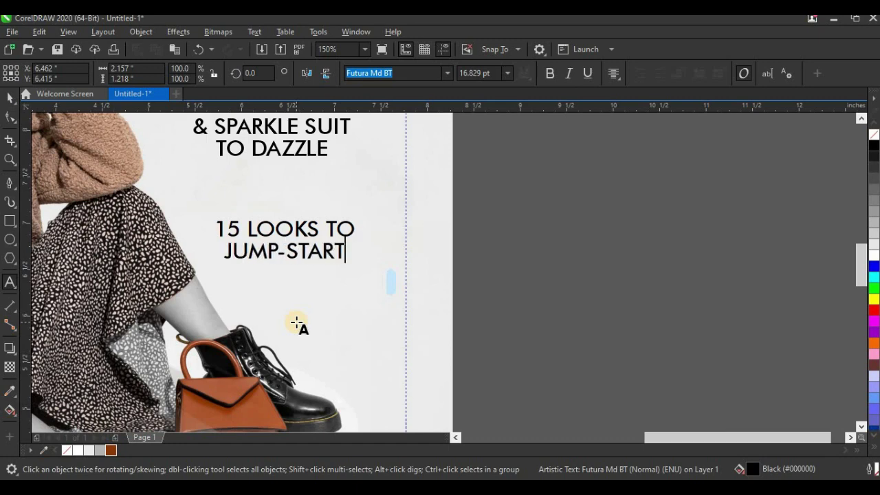
{"action": "key", "text": "Return"}
{"action": "type", "text": "U"}
{"action": "key", "text": "BackSpace"}
{"action": "type", "text": "YOIU"}
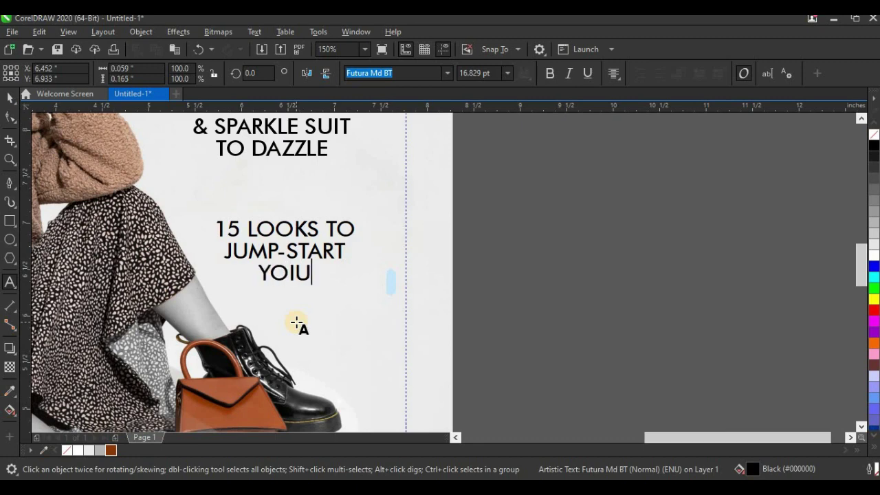
{"action": "key", "text": "BackSpace"}
{"action": "key", "text": "BackSpace"}
{"action": "type", "text": "UR "}
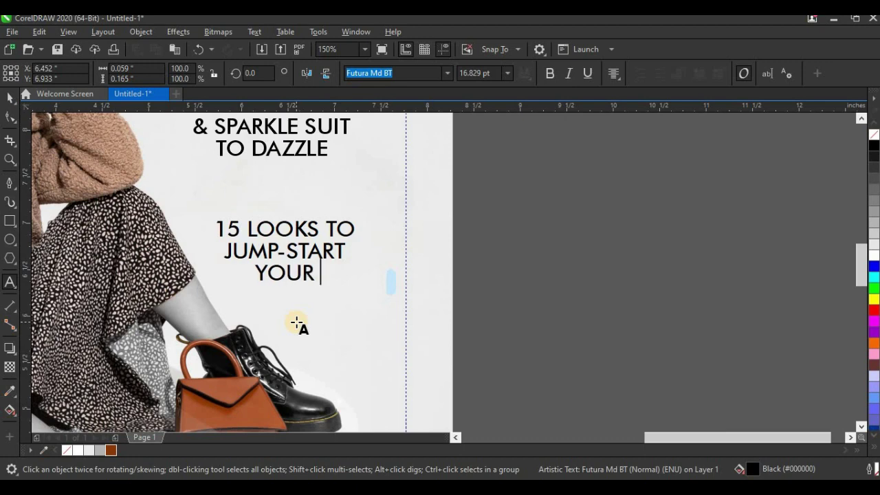
{"action": "type", "text": "SEASON"}
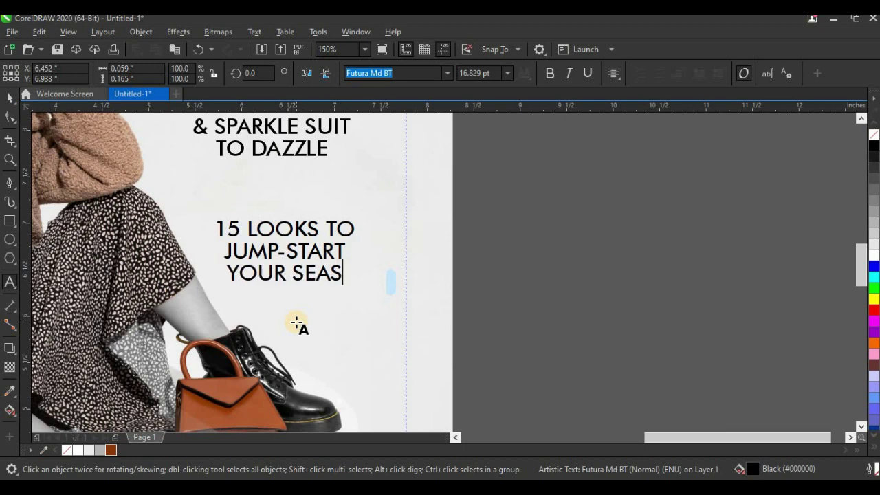
Split the number 15 out of the copied text into its own text object above LOOKS TO.
{"action": "left_click", "coordinate": [247, 229]}
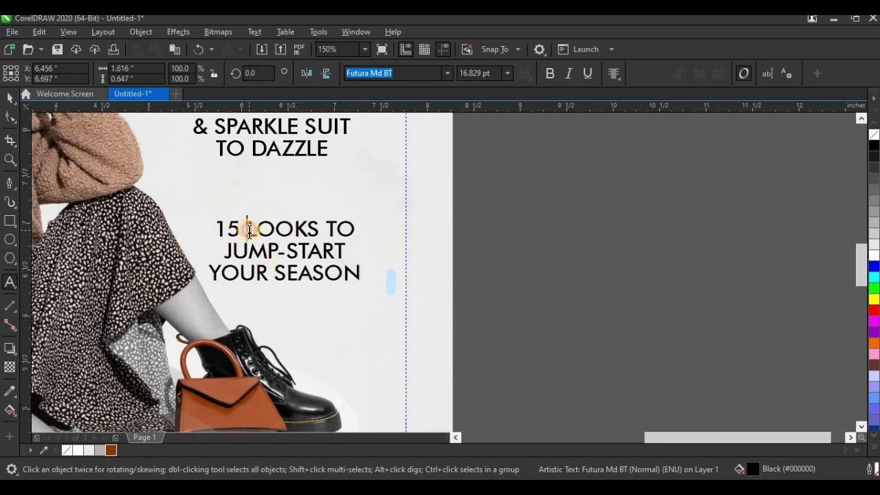
{"action": "key", "text": "Return"}
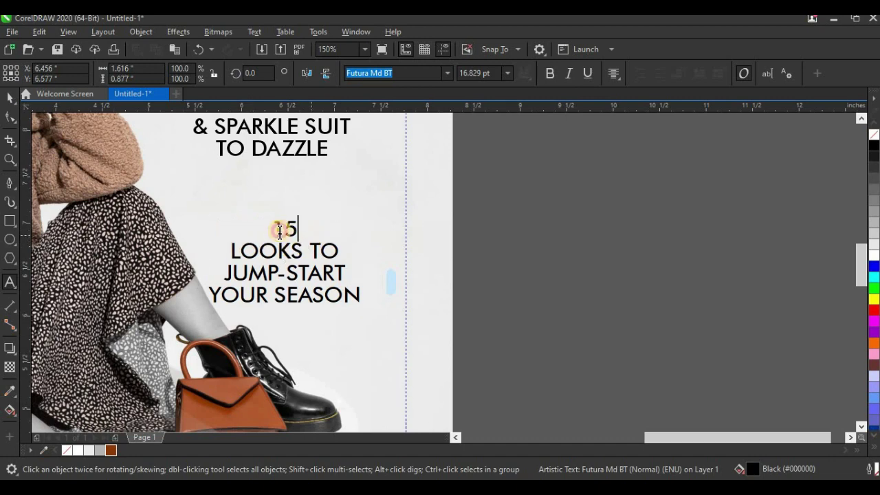
{"action": "double_click", "coordinate": [285, 229]}
{"action": "key", "text": "ctrl+x"}
{"action": "left_click", "coordinate": [244, 193]}
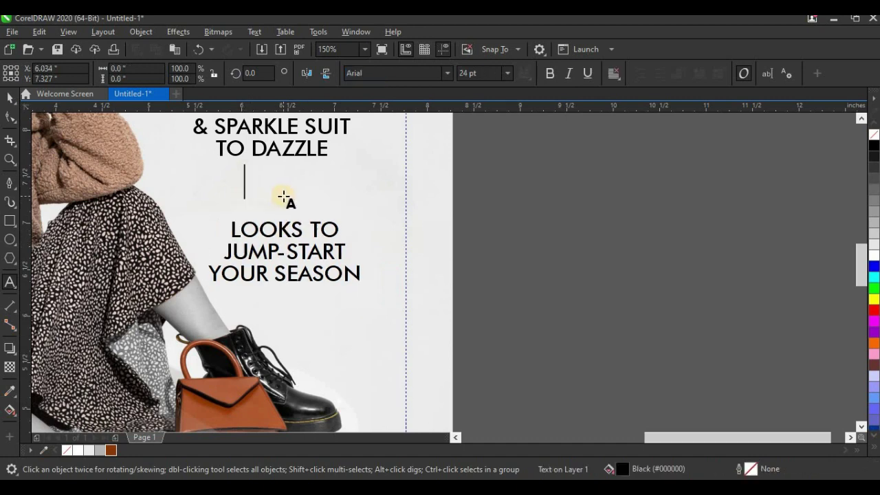
{"action": "key", "text": "ctrl+v"}
Make the 15 bold at about 68 pt and tighten the spacing between its digits.
{"action": "left_click", "coordinate": [9, 96]}
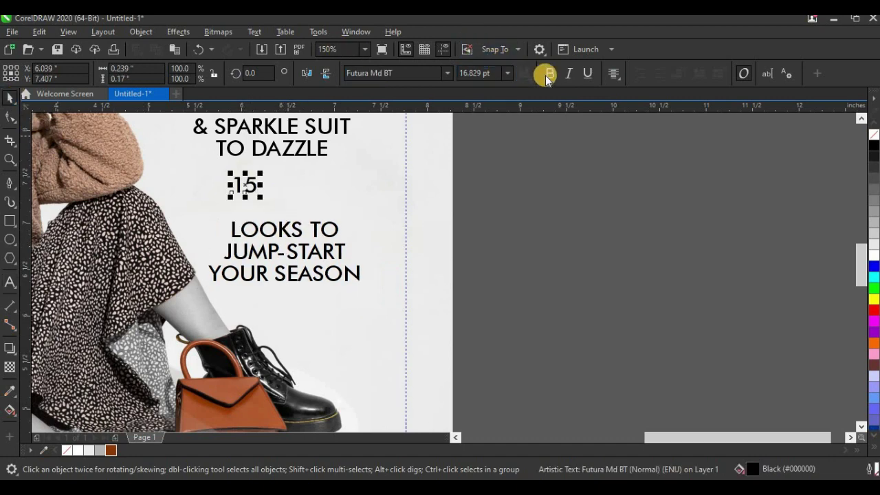
{"action": "left_click_drag", "start_coordinate": [262, 201], "coordinate": [309, 230]}
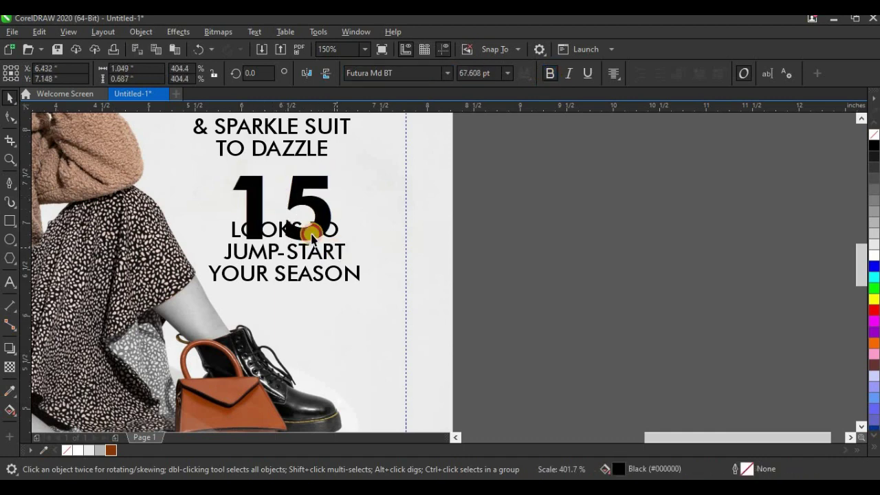
{"action": "left_click", "coordinate": [8, 124]}
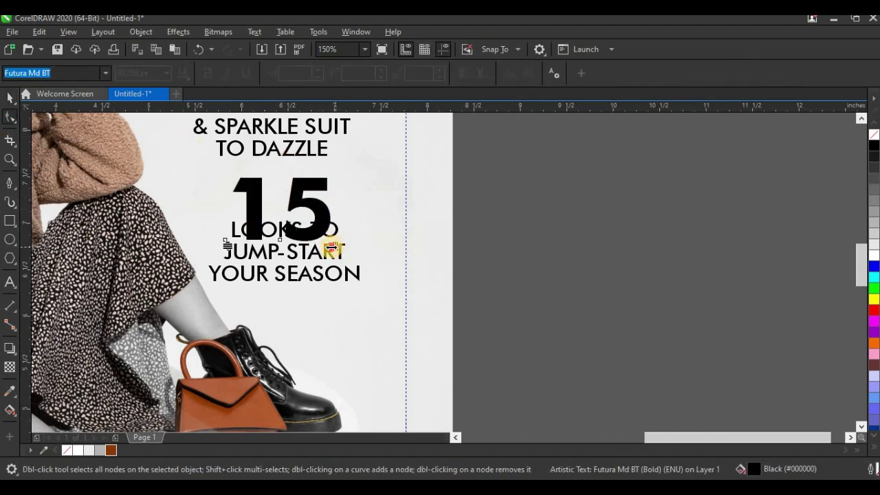
{"action": "left_click", "coordinate": [10, 96]}
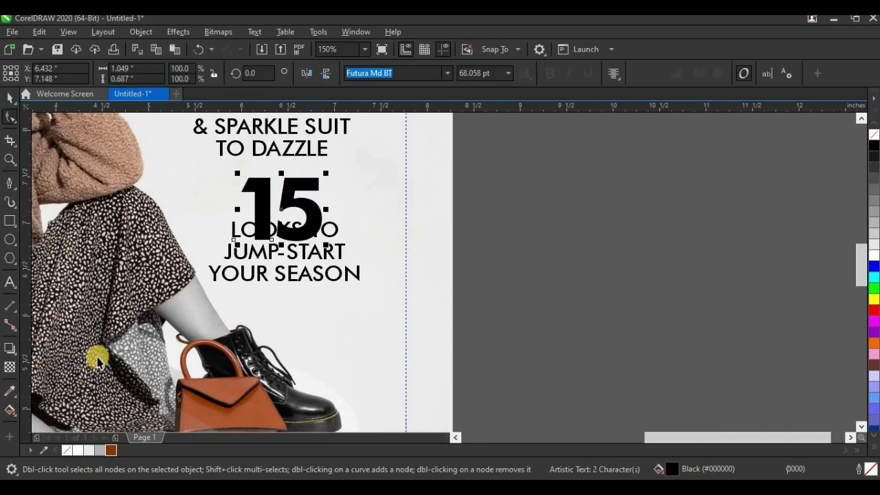
Colour the 15 brown (#883606) and place it directly left of the LOOKS TO / JUMP-START / YOUR SEASON text.
{"action": "left_click", "coordinate": [112, 452]}
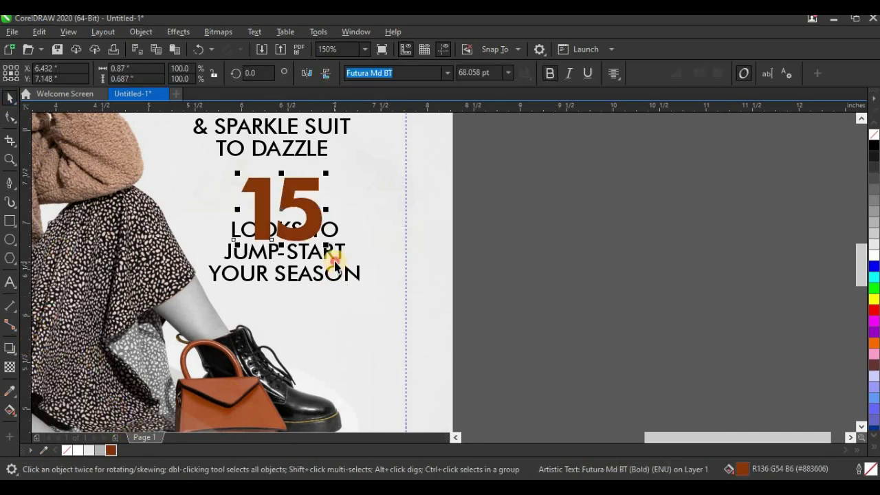
{"action": "left_click", "coordinate": [330, 256]}
{"action": "key", "text": "ctrl+z"}
{"action": "left_click_drag", "start_coordinate": [305, 206], "coordinate": [259, 242]}
{"action": "left_click_drag", "start_coordinate": [472, 240], "coordinate": [320, 252]}
Split the line YOUR SEASON out into its own text object below the 15.
{"action": "double_click", "coordinate": [321, 252]}
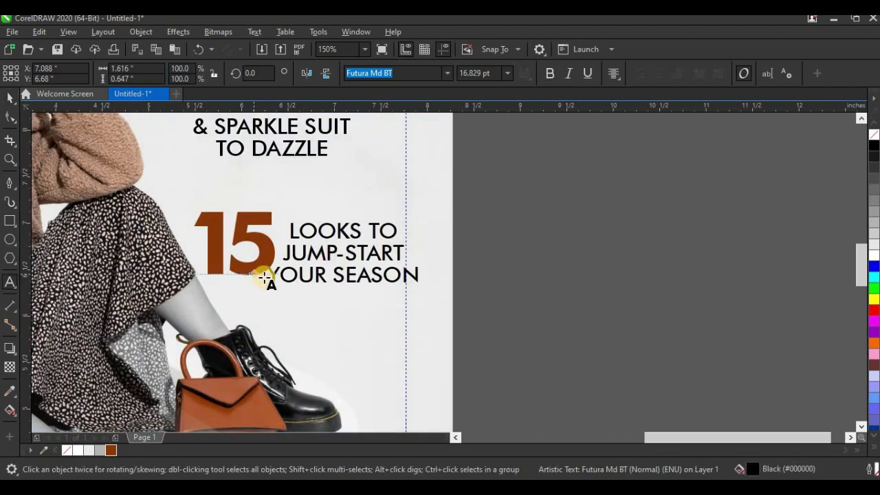
{"action": "left_click_drag", "start_coordinate": [268, 275], "coordinate": [447, 271]}
{"action": "key", "text": "Delete"}
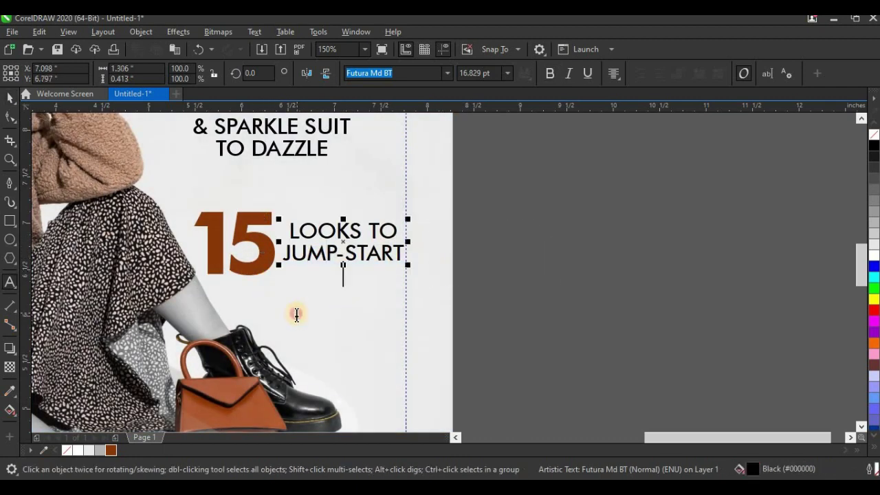
{"action": "left_click", "coordinate": [295, 313]}
{"action": "key", "text": "ctrl+v"}
{"action": "left_click", "coordinate": [9, 97]}
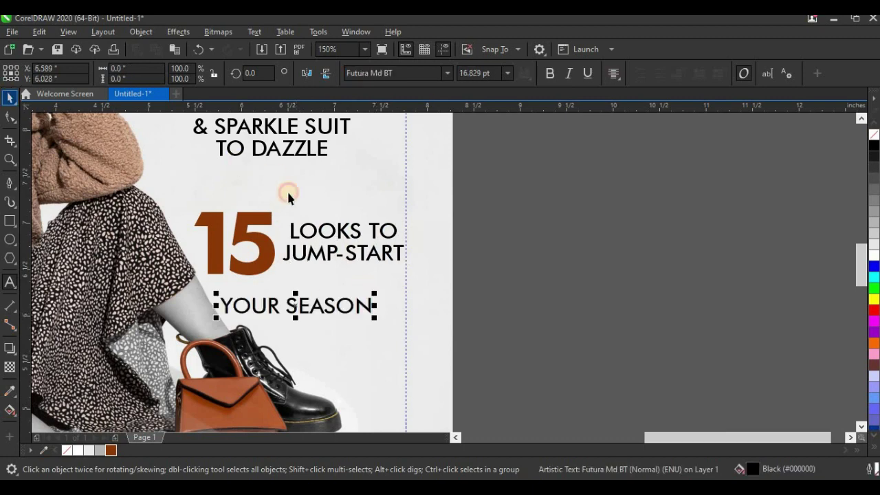
Left-align the LOOKS TO / JUMP-START text and lower it slightly so it sits close beside the 15.
{"action": "left_click", "coordinate": [315, 231]}
{"action": "left_click", "coordinate": [613, 73]}
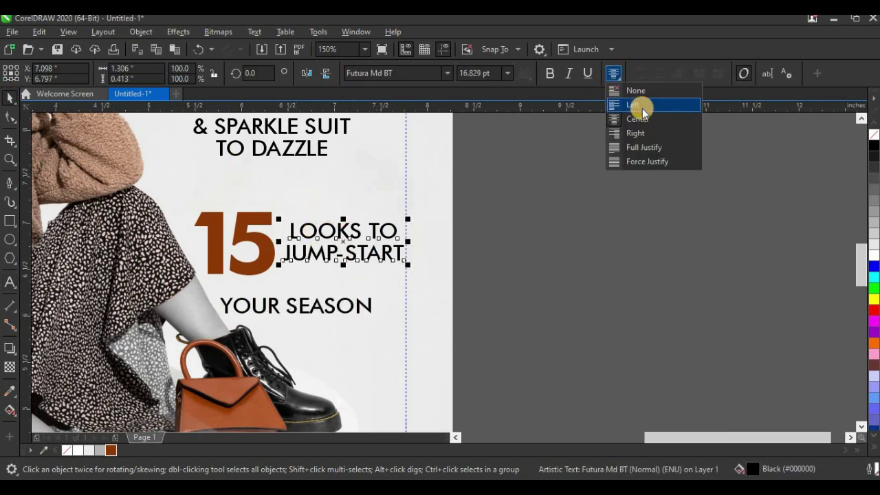
{"action": "left_click", "coordinate": [638, 105]}
{"action": "left_click_drag", "start_coordinate": [338, 232], "coordinate": [335, 243]}
{"action": "left_click", "coordinate": [564, 240]}
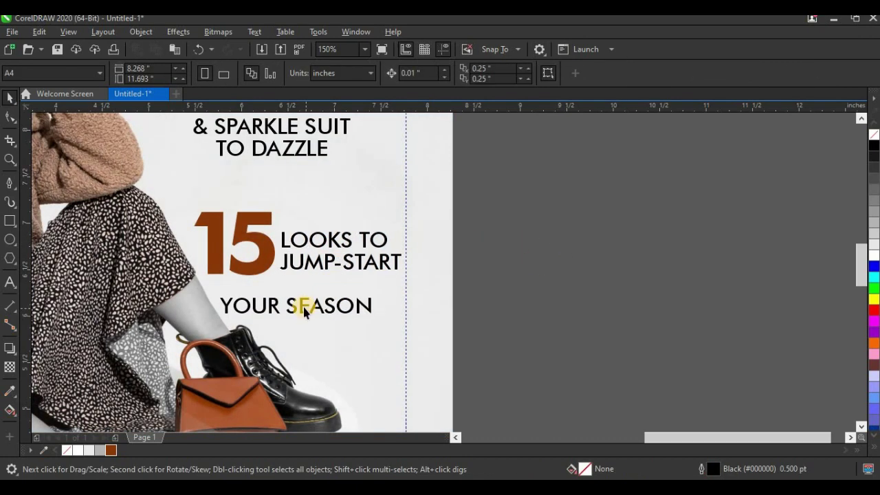
Move YOUR SEASON up so it sits just beneath the 15 and JUMP-START.
{"action": "mouse_move", "coordinate": [301, 306]}
{"action": "left_mouse_down"}
{"action": "mouse_move", "coordinate": [314, 291]}
{"action": "mouse_move", "coordinate": [306, 291]}
{"action": "left_mouse_up"}
{"action": "scroll", "coordinate": [415, 259], "scroll_direction": "down", "scroll_amount": 3}
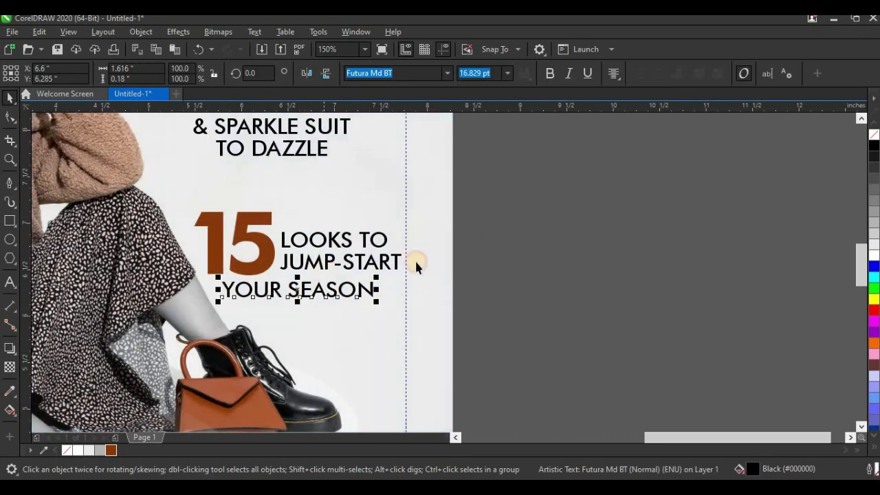
{"action": "left_click", "coordinate": [399, 263]}
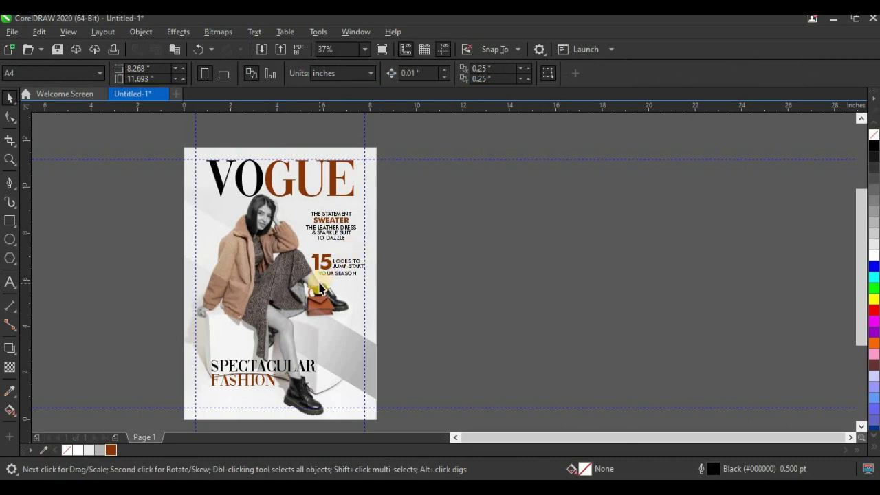
Shift the 15, LOOKS TO / JUMP-START and YOUR SEASON texts together slightly left, inside the right margin guide.
{"action": "scroll", "coordinate": [324, 278], "scroll_direction": "up", "scroll_amount": 3}
{"action": "left_click_drag", "start_coordinate": [486, 203], "coordinate": [282, 303]}
{"action": "scroll", "coordinate": [407, 242], "scroll_direction": "up", "scroll_amount": 3}
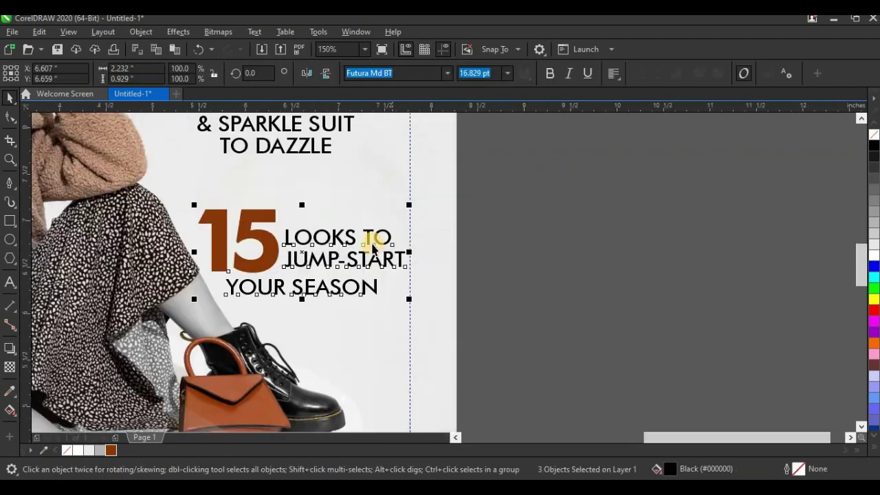
{"action": "left_click_drag", "start_coordinate": [368, 238], "coordinate": [335, 236]}
{"action": "scroll", "coordinate": [465, 236], "scroll_direction": "down", "scroll_amount": 6}
{"action": "left_click", "coordinate": [455, 204]}
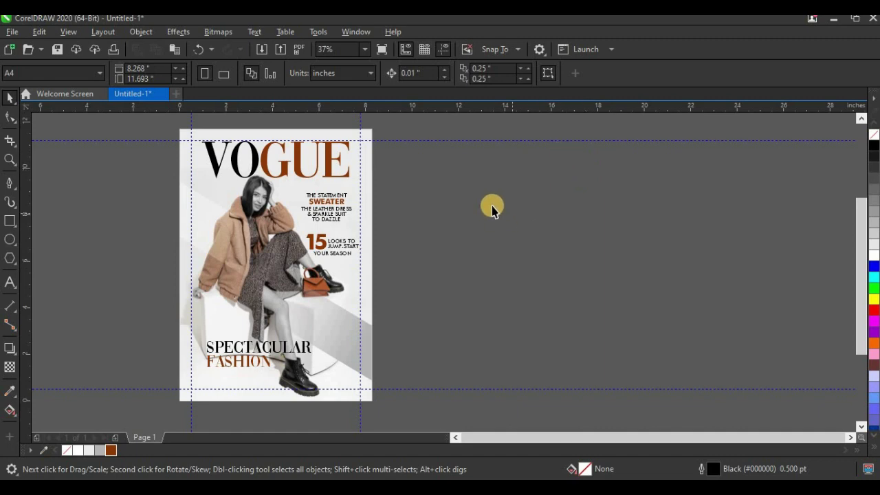
{"action": "left_click", "coordinate": [135, 31]}
{"action": "mouse_move", "coordinate": [217, 33]}
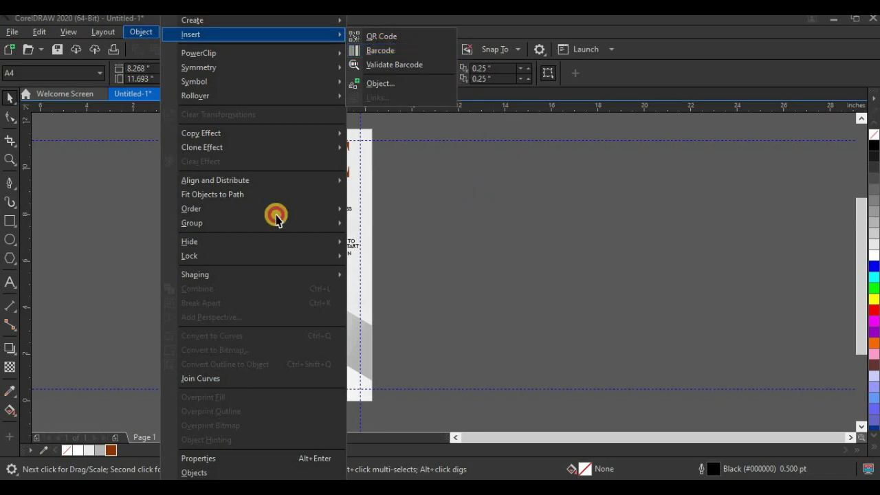
{"action": "left_click", "coordinate": [38, 300]}
Add an 11-digit phone-style number as a text line in the empty area beside the page.
{"action": "left_click", "coordinate": [9, 282]}
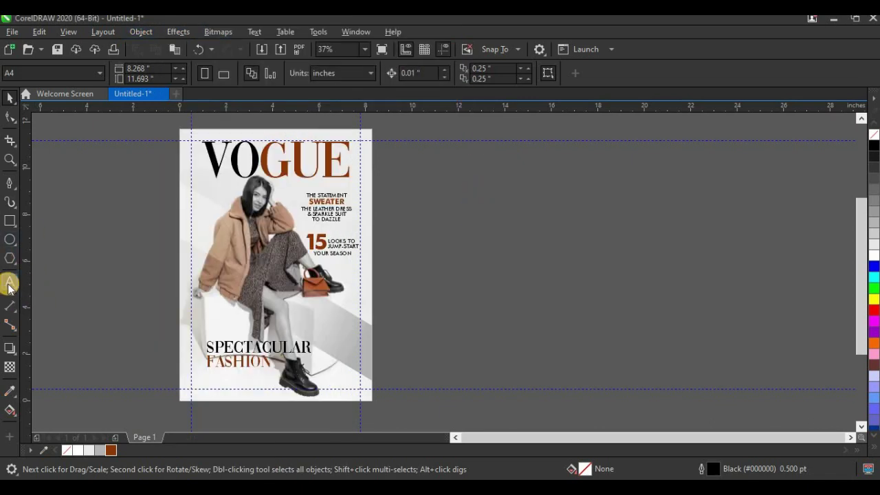
{"action": "left_click", "coordinate": [462, 275]}
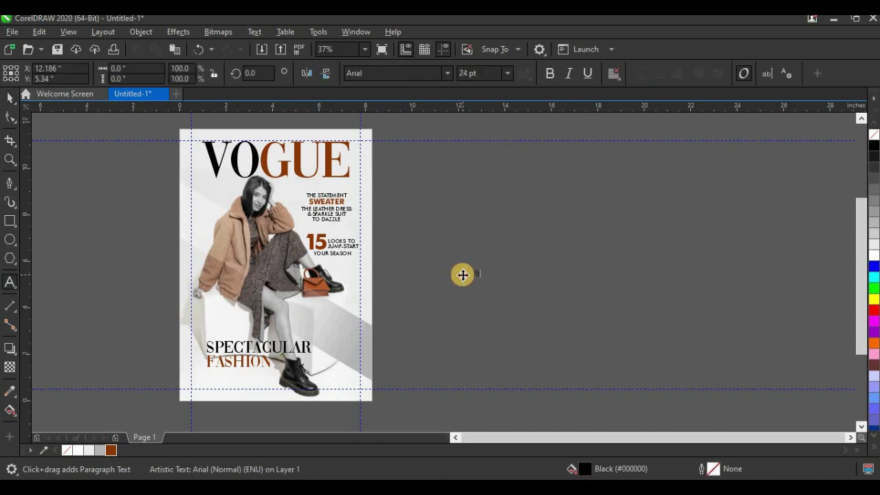
{"action": "type", "text": "58030029"}
{"action": "scroll", "coordinate": [495, 285], "scroll_direction": "up", "scroll_amount": 3}
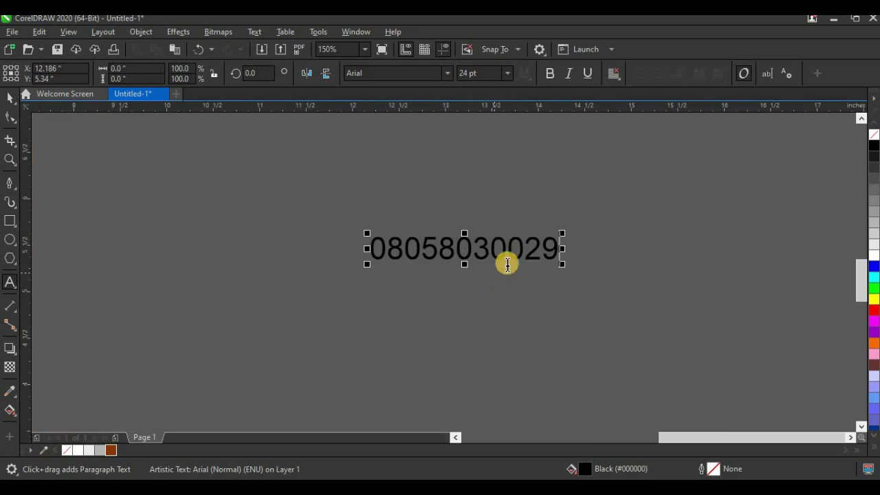
{"action": "left_click", "coordinate": [6, 99]}
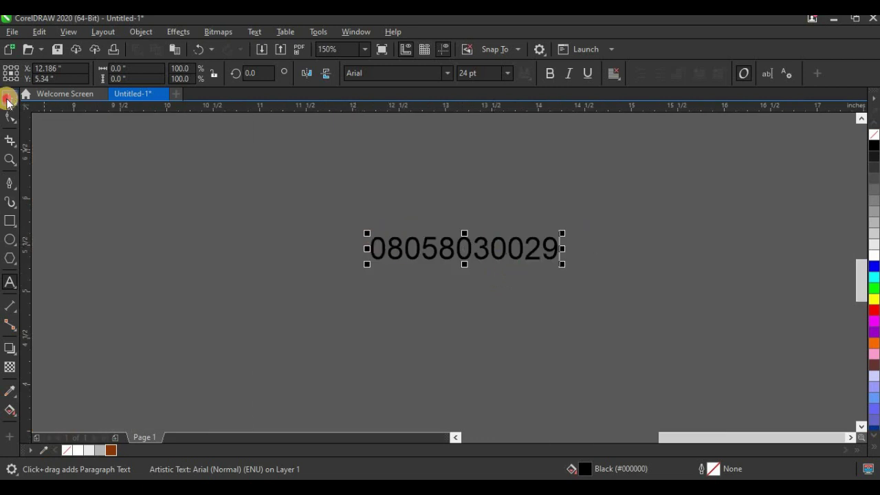
Set the number text in the barcode font and enlarge it to about 1.87 by 1.025 inches.
{"action": "left_click", "coordinate": [403, 70]}
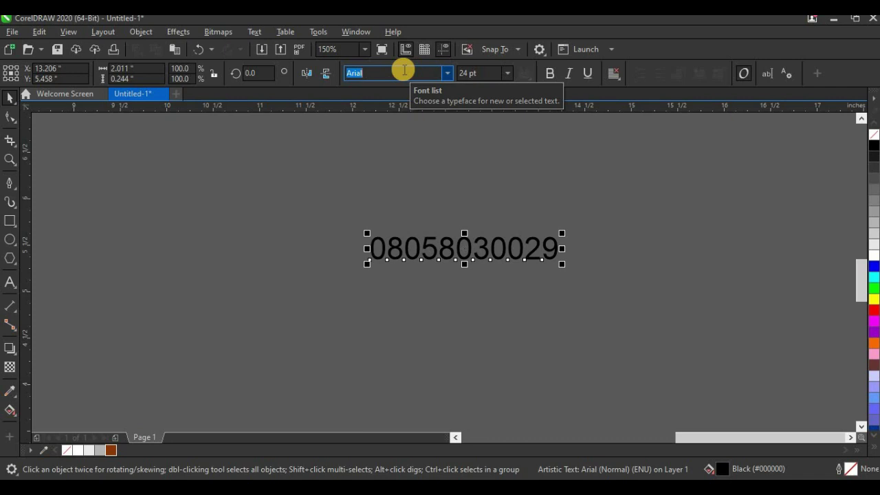
{"action": "type", "text": "Barcode font"}
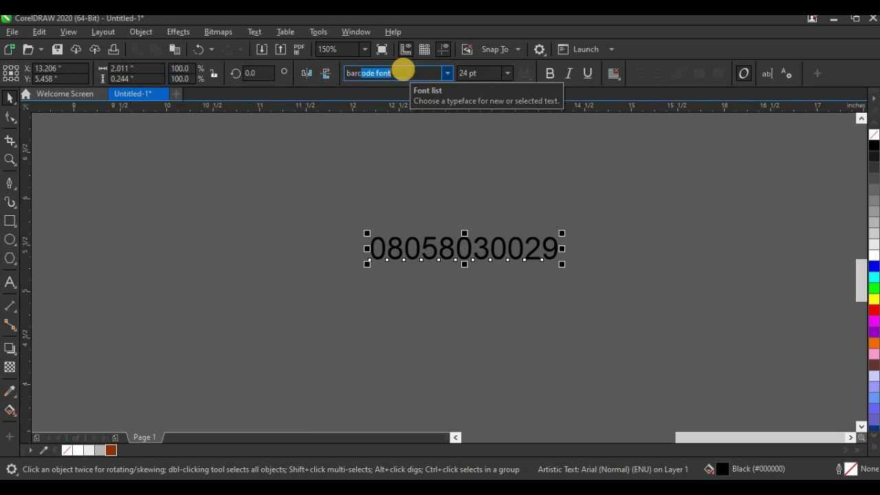
{"action": "key", "text": "Return"}
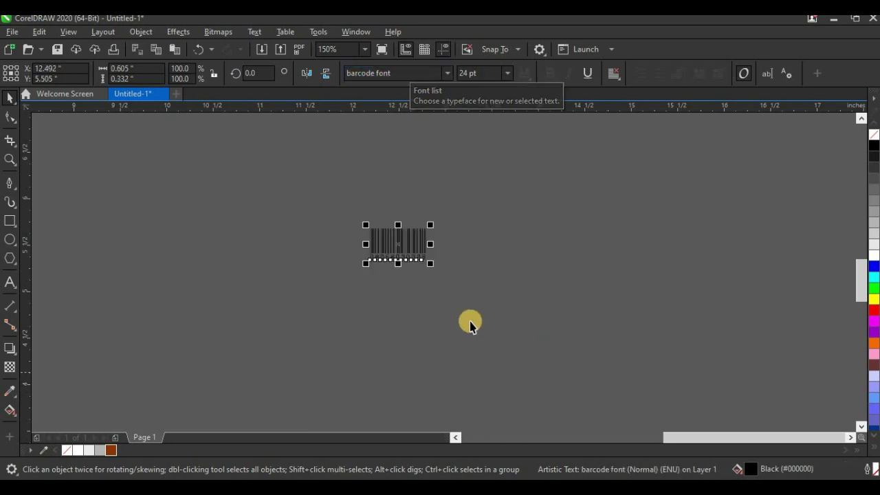
{"action": "left_click_drag", "start_coordinate": [429, 264], "coordinate": [552, 332]}
{"action": "scroll", "coordinate": [547, 246], "scroll_direction": "down", "scroll_amount": 3}
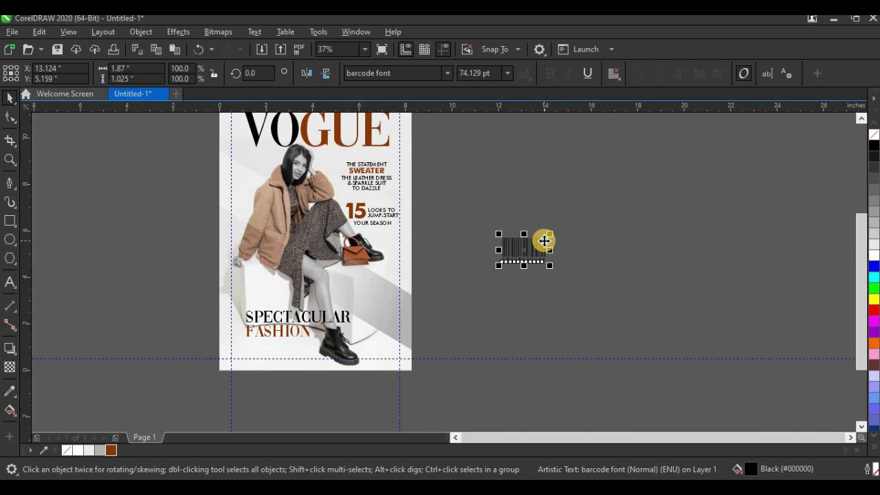
Rotate the barcode by 90 degrees and place it on the cover's lower right area, against the right margin guide.
{"action": "left_click_drag", "start_coordinate": [543, 238], "coordinate": [462, 299]}
{"action": "scroll", "coordinate": [462, 299], "scroll_direction": "up", "scroll_amount": 2}
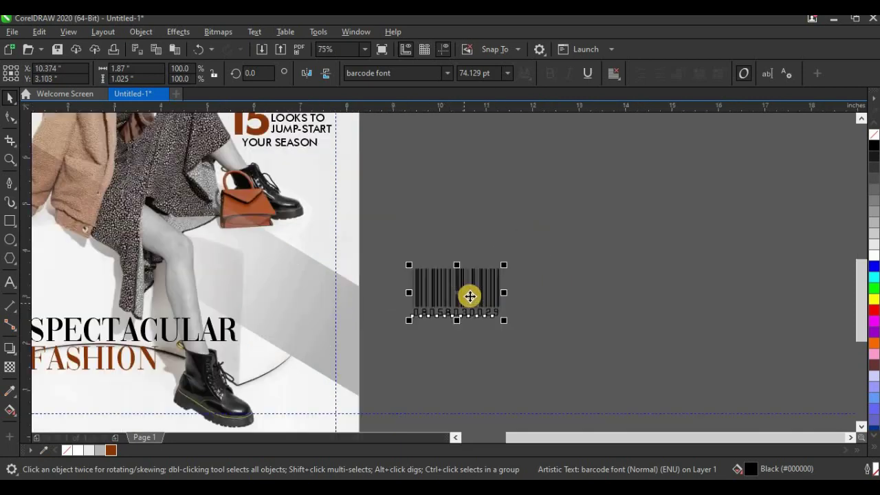
{"action": "left_click", "coordinate": [467, 295]}
{"action": "left_click_drag", "start_coordinate": [521, 259], "coordinate": [484, 254]}
{"action": "left_click", "coordinate": [460, 299]}
{"action": "left_click_drag", "start_coordinate": [460, 299], "coordinate": [313, 330]}
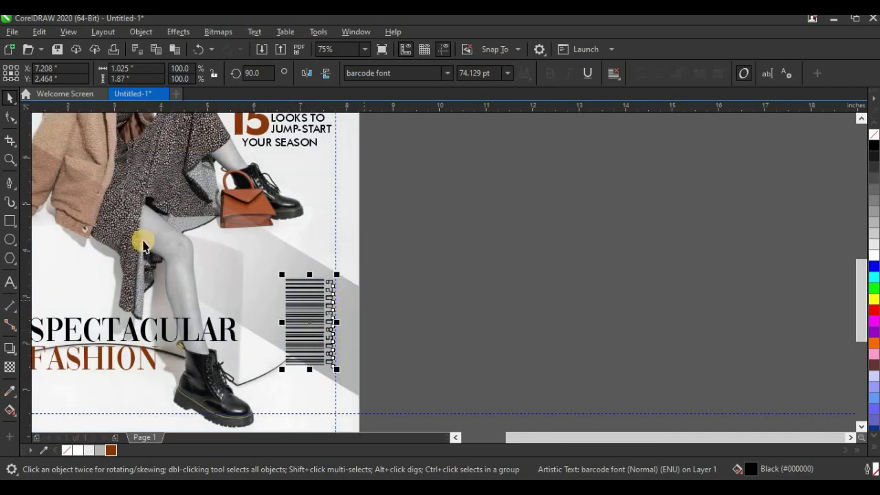
Add a white, outline-free rectangle of about 1.29 by 2.09 inches around the barcode and order it directly behind.
{"action": "key", "text": "F6"}
{"action": "scroll", "coordinate": [335, 354], "scroll_direction": "up", "scroll_amount": 2}
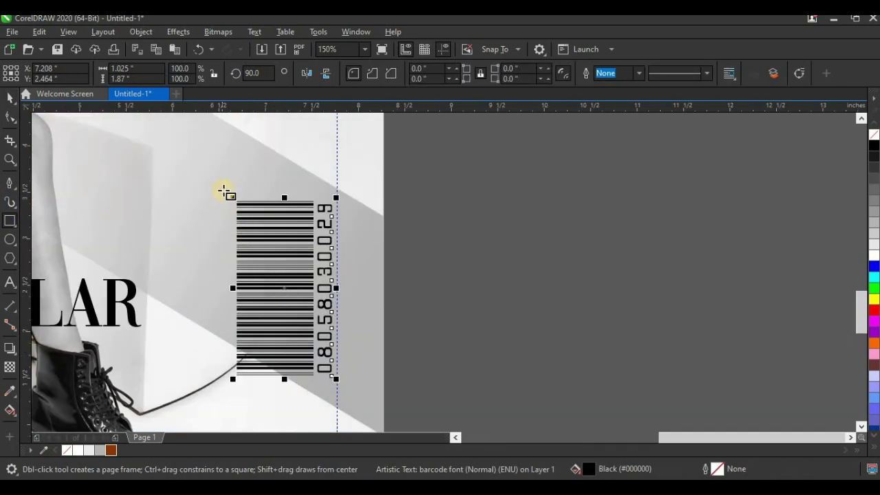
{"action": "left_click_drag", "start_coordinate": [225, 191], "coordinate": [346, 384]}
{"action": "left_click", "coordinate": [10, 100]}
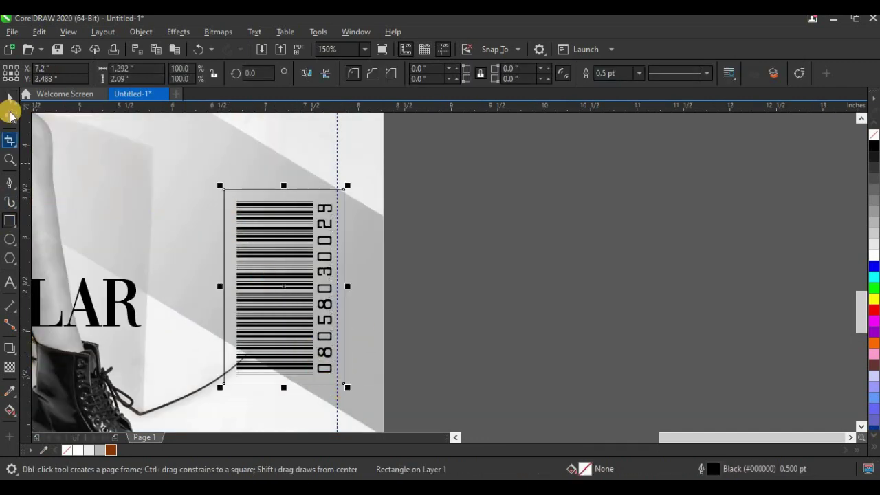
{"action": "left_click", "coordinate": [79, 450]}
{"action": "right_click", "coordinate": [70, 451]}
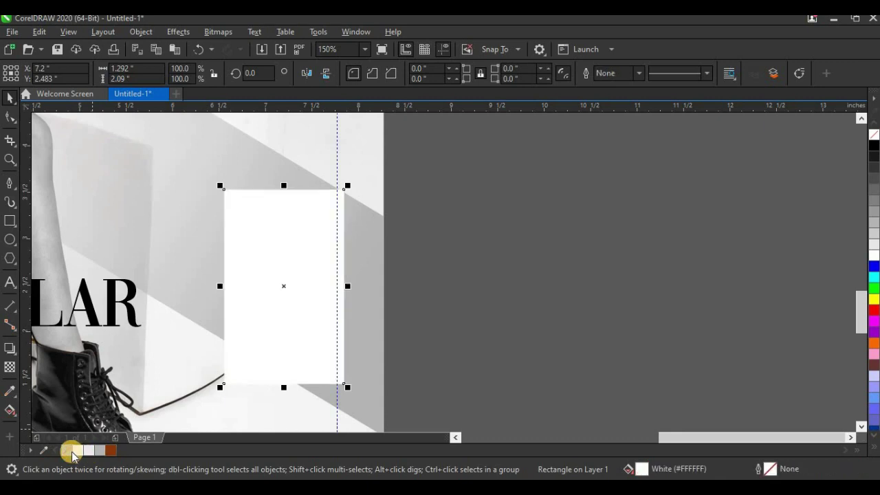
{"action": "key", "text": "ctrl+Page_Down"}
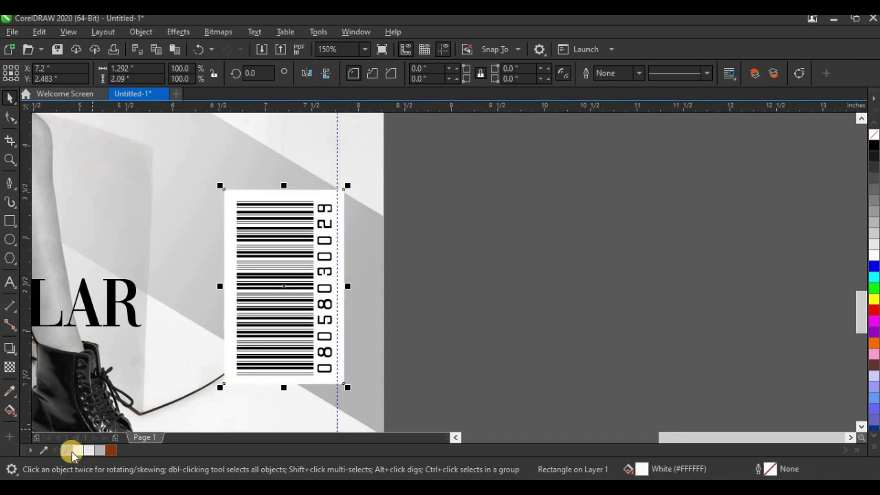
{"action": "scroll", "coordinate": [299, 333], "scroll_direction": "down", "scroll_amount": 5}
{"action": "left_click", "coordinate": [396, 311]}
{"action": "scroll", "coordinate": [384, 314], "scroll_direction": "down", "scroll_amount": 3}
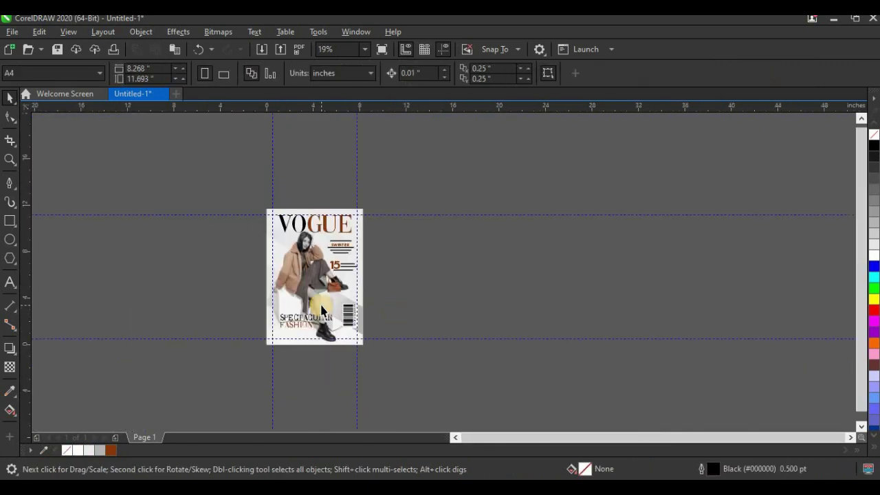
Scale the barcode and its white rectangle down together to about 0.86 by 1.4 inches.
{"action": "scroll", "coordinate": [321, 311], "scroll_direction": "up", "scroll_amount": 3}
{"action": "scroll", "coordinate": [404, 333], "scroll_direction": "up", "scroll_amount": 3}
{"action": "left_click_drag", "start_coordinate": [358, 356], "coordinate": [421, 298]}
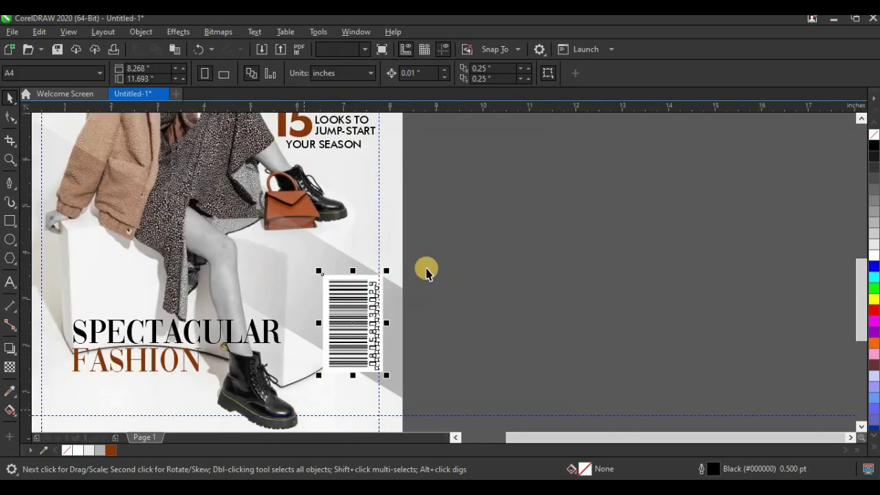
{"action": "scroll", "coordinate": [392, 305], "scroll_direction": "up", "scroll_amount": 3}
{"action": "left_click_drag", "start_coordinate": [262, 266], "coordinate": [304, 297]}
{"action": "scroll", "coordinate": [377, 285], "scroll_direction": "down", "scroll_amount": 3}
{"action": "scroll", "coordinate": [377, 284], "scroll_direction": "down", "scroll_amount": 5}
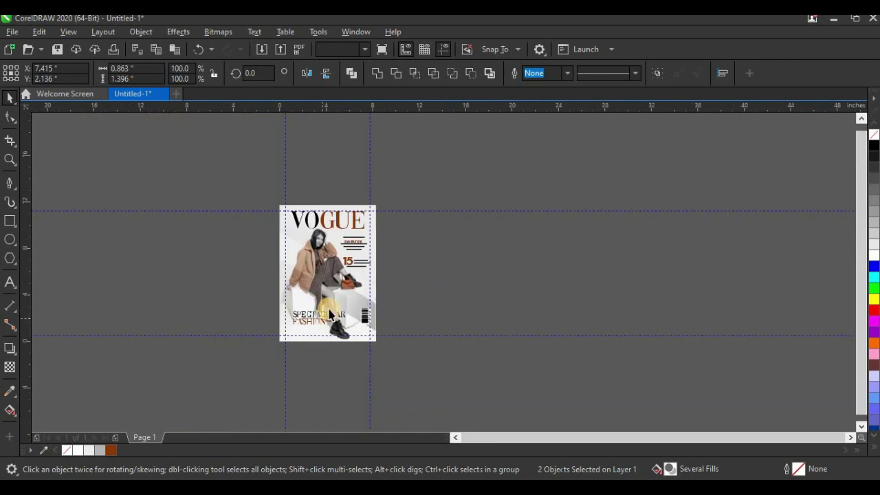
Shift the barcode and its white rectangle slightly left so they sit against the inside of the right margin guide.
{"action": "left_click", "coordinate": [432, 314]}
{"action": "scroll", "coordinate": [432, 314], "scroll_direction": "up", "scroll_amount": 4}
{"action": "left_click", "coordinate": [363, 337]}
{"action": "scroll", "coordinate": [363, 337], "scroll_direction": "up", "scroll_amount": 3}
{"action": "left_click_drag", "start_coordinate": [364, 338], "coordinate": [416, 301]}
{"action": "scroll", "coordinate": [416, 302], "scroll_direction": "down", "scroll_amount": 3}
{"action": "left_click", "coordinate": [402, 310]}
{"action": "scroll", "coordinate": [375, 262], "scroll_direction": "down", "scroll_amount": 1}
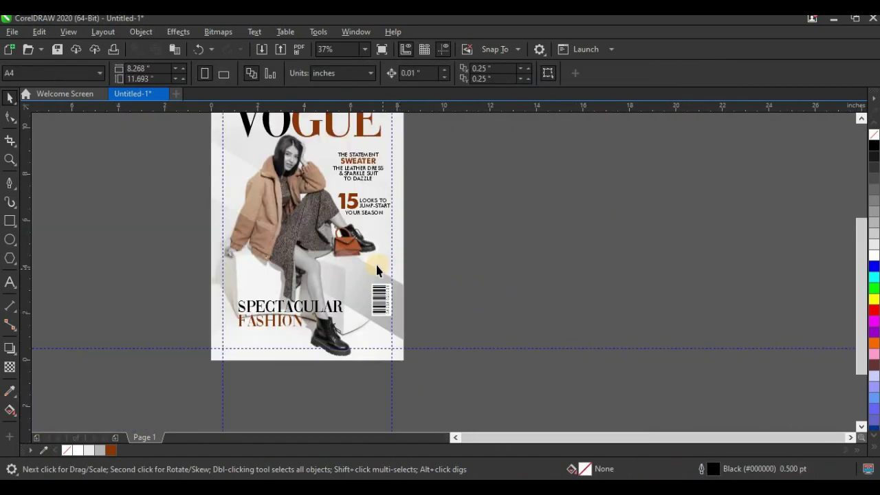
{"action": "scroll", "coordinate": [375, 228], "scroll_direction": "down", "scroll_amount": 2}
{"action": "scroll", "coordinate": [371, 170], "scroll_direction": "up", "scroll_amount": 2}
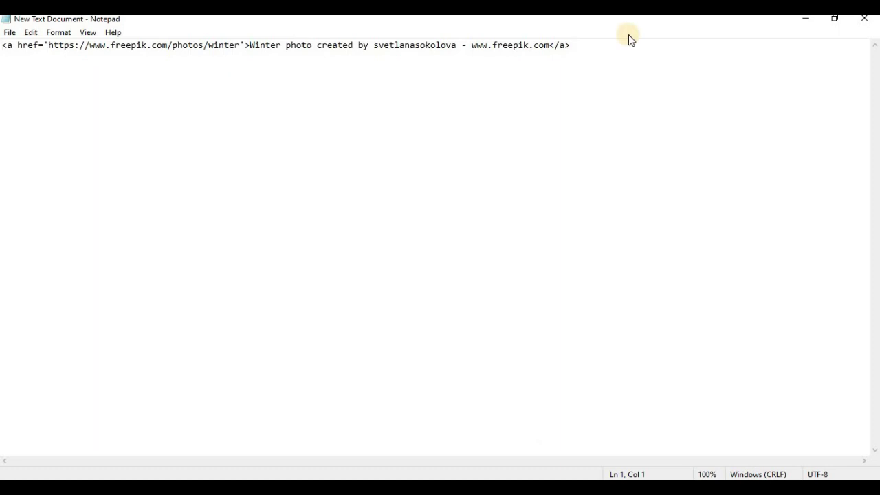
Copy the Freepik photo attribution line from Notepad and paste it into CorelDRAW as a text line beside the page.
{"action": "left_click_drag", "start_coordinate": [286, 48], "coordinate": [1, 69]}
{"action": "key", "text": "ctrl+c"}
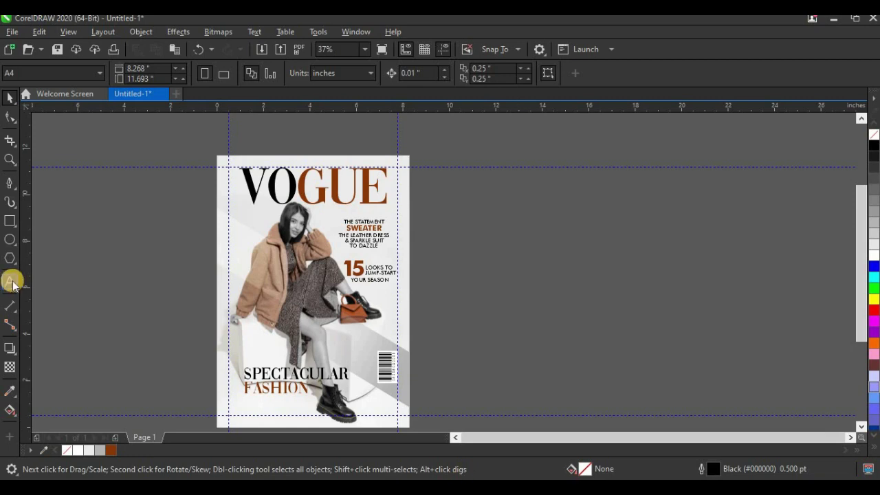
{"action": "left_click", "coordinate": [11, 283]}
{"action": "left_click", "coordinate": [462, 253]}
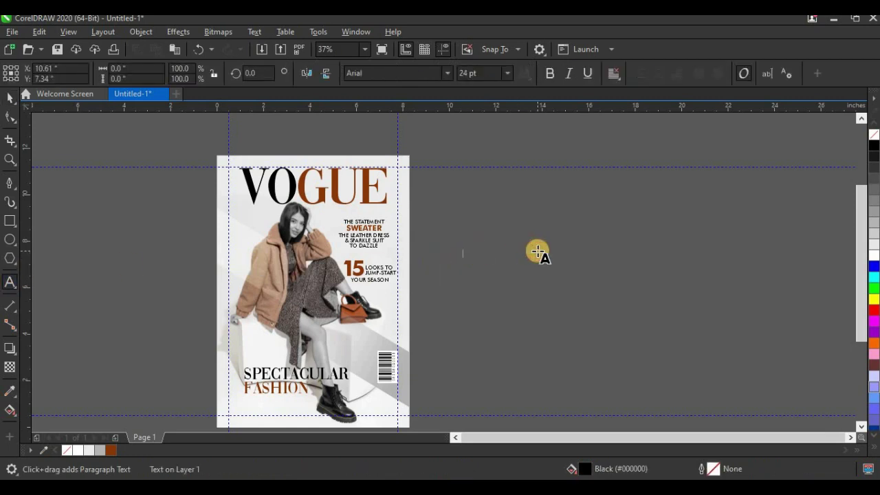
{"action": "key", "text": "ctrl+v"}
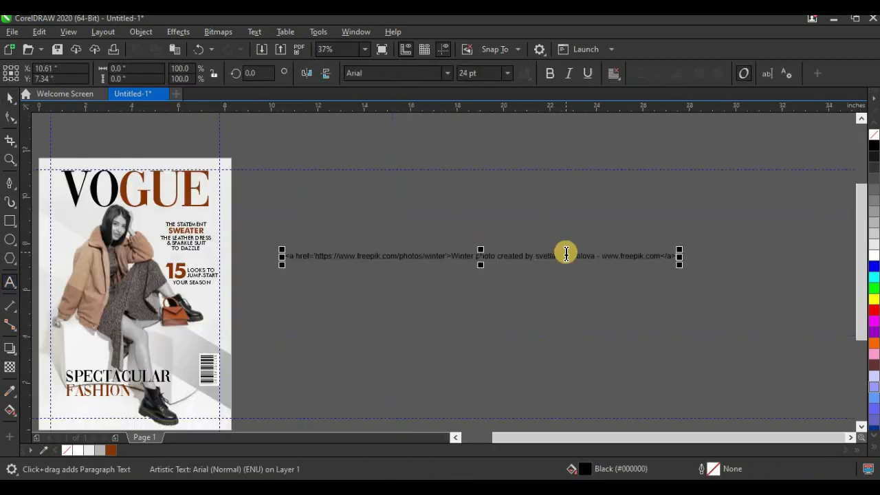
{"action": "scroll", "coordinate": [544, 251], "scroll_direction": "up", "scroll_amount": 3}
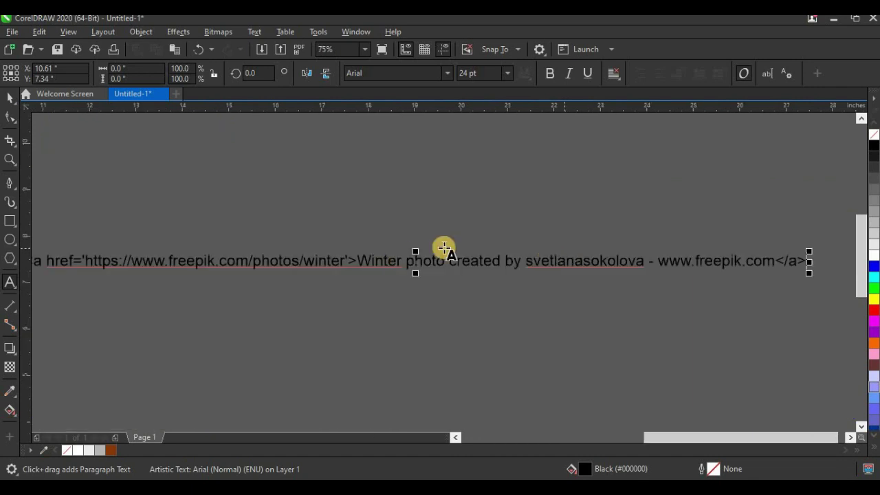
{"action": "left_click", "coordinate": [5, 105]}
{"action": "scroll", "coordinate": [509, 301], "scroll_direction": "down", "scroll_amount": 3}
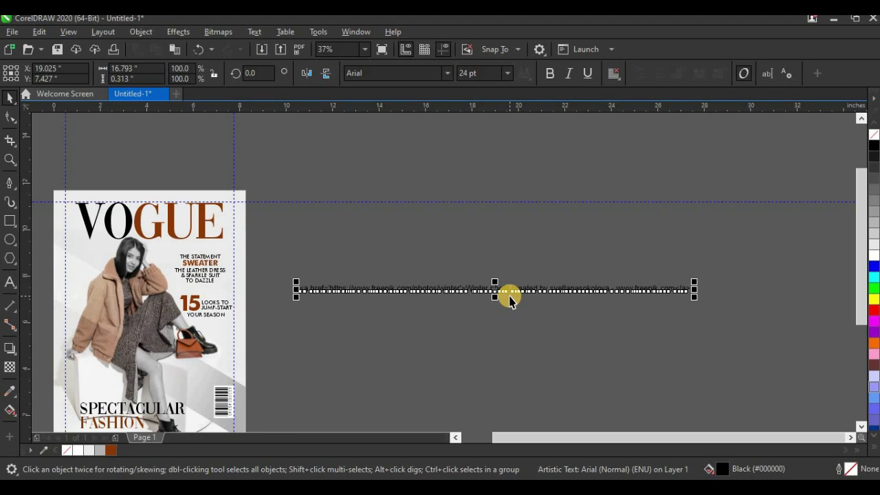
Set the attribution line in Futura Md BT at 6 pt.
{"action": "left_click", "coordinate": [448, 73]}
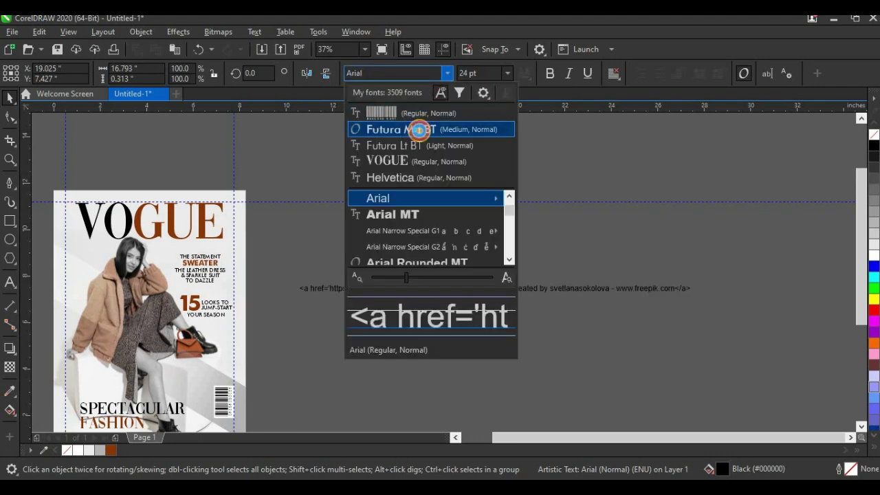
{"action": "left_click", "coordinate": [415, 300]}
{"action": "scroll", "coordinate": [412, 295], "scroll_direction": "up", "scroll_amount": 5}
{"action": "scroll", "coordinate": [488, 200], "scroll_direction": "down", "scroll_amount": 4}
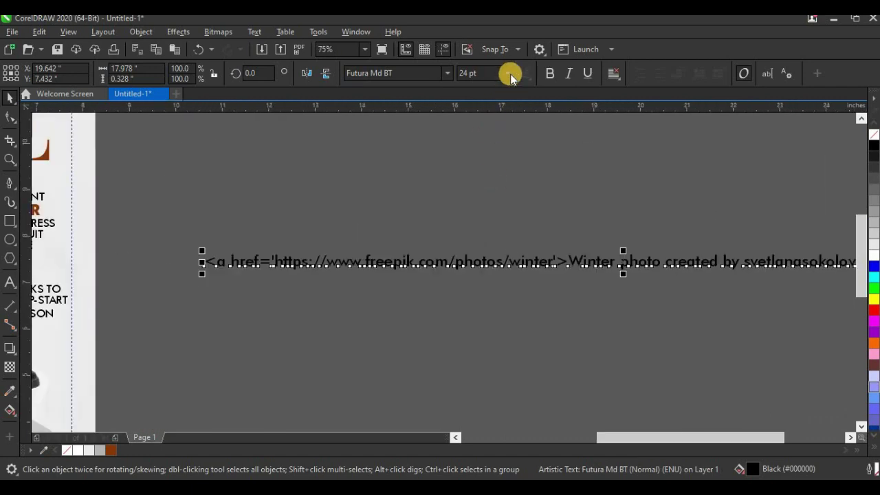
{"action": "left_click", "coordinate": [509, 73]}
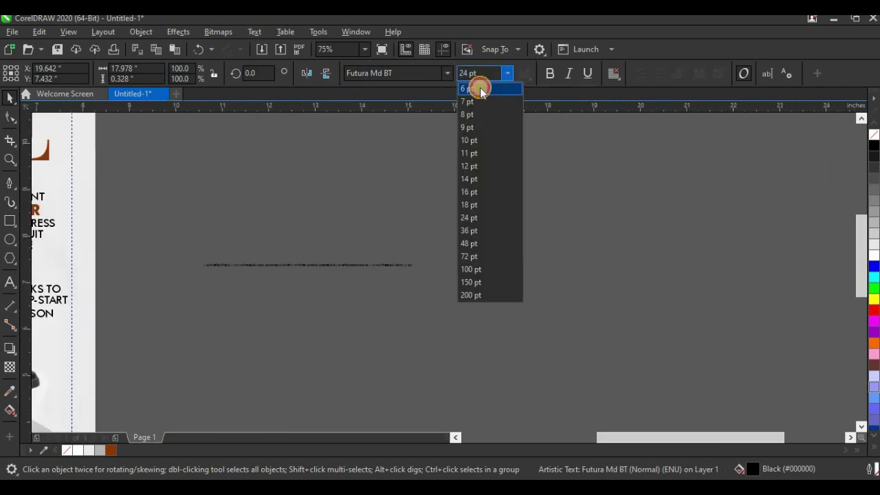
{"action": "left_click", "coordinate": [480, 87]}
{"action": "scroll", "coordinate": [354, 269], "scroll_direction": "up", "scroll_amount": 5}
{"action": "scroll", "coordinate": [420, 234], "scroll_direction": "down", "scroll_amount": 6}
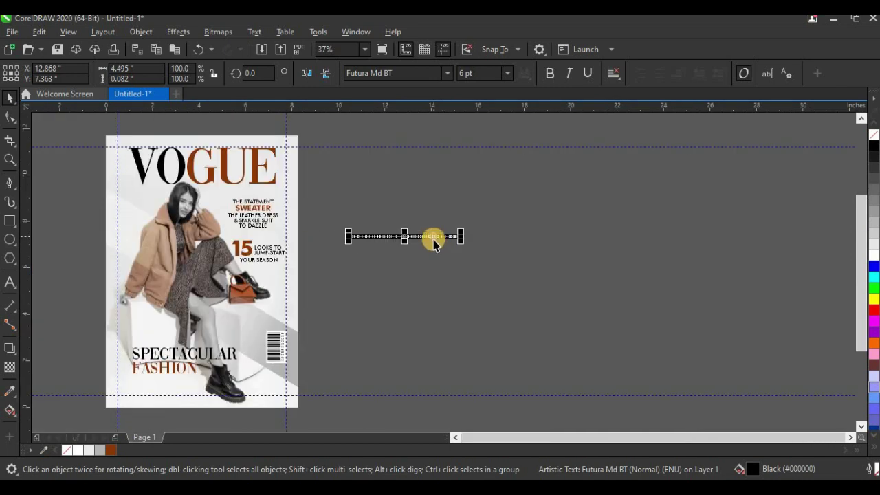
Rotate the attribution line to 270 degrees and place it vertically along the cover's left margin guide.
{"action": "left_click", "coordinate": [433, 240]}
{"action": "left_click_drag", "start_coordinate": [468, 235], "coordinate": [437, 302]}
{"action": "left_click", "coordinate": [506, 252]}
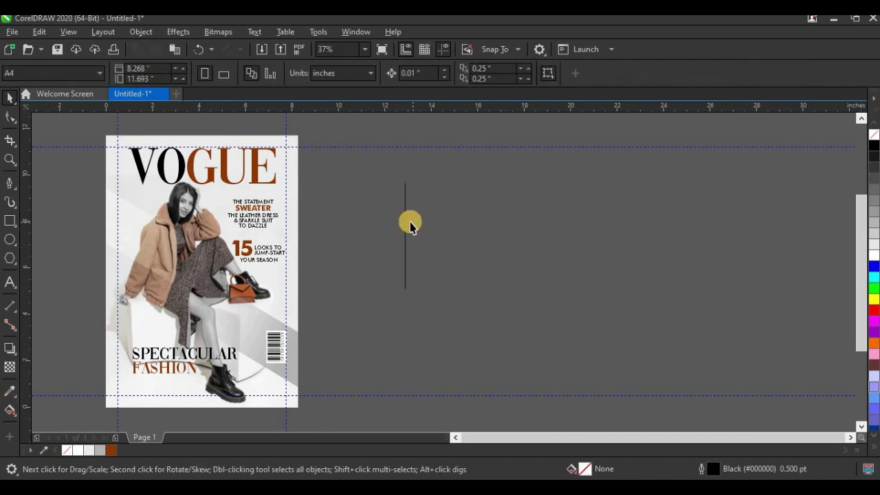
{"action": "left_click_drag", "start_coordinate": [404, 227], "coordinate": [121, 223]}
{"action": "scroll", "coordinate": [119, 283], "scroll_direction": "up", "scroll_amount": 6}
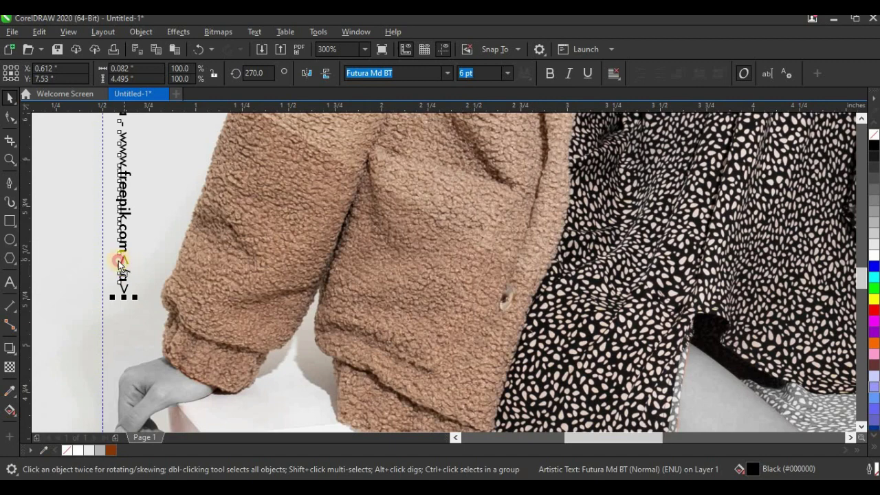
{"action": "mouse_move", "coordinate": [120, 263]}
{"action": "left_mouse_down"}
{"action": "mouse_move", "coordinate": [112, 267]}
{"action": "mouse_move", "coordinate": [129, 269]}
{"action": "left_mouse_up"}
{"action": "scroll", "coordinate": [128, 269], "scroll_direction": "down", "scroll_amount": 6}
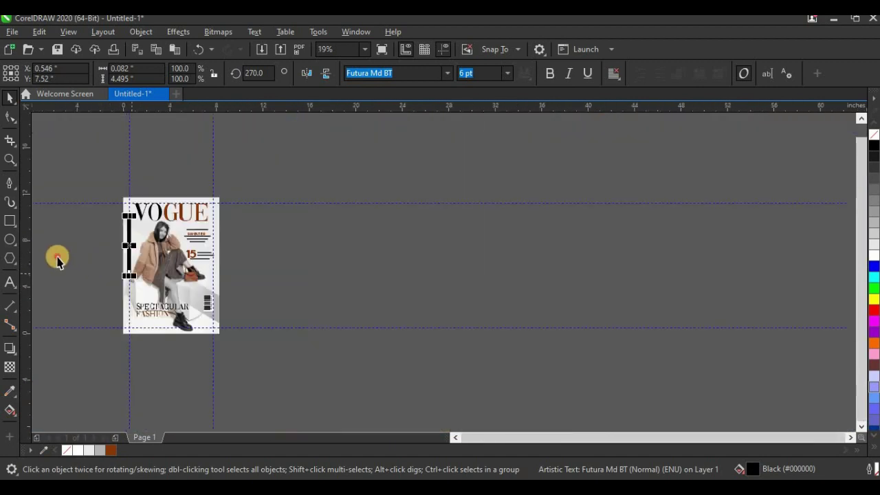
Lower the vertical attribution line along the left margin guide to about Y 6.7 inches.
{"action": "left_click", "coordinate": [108, 230]}
{"action": "scroll", "coordinate": [108, 229], "scroll_direction": "up", "scroll_amount": 4}
{"action": "scroll", "coordinate": [178, 229], "scroll_direction": "down", "scroll_amount": 3}
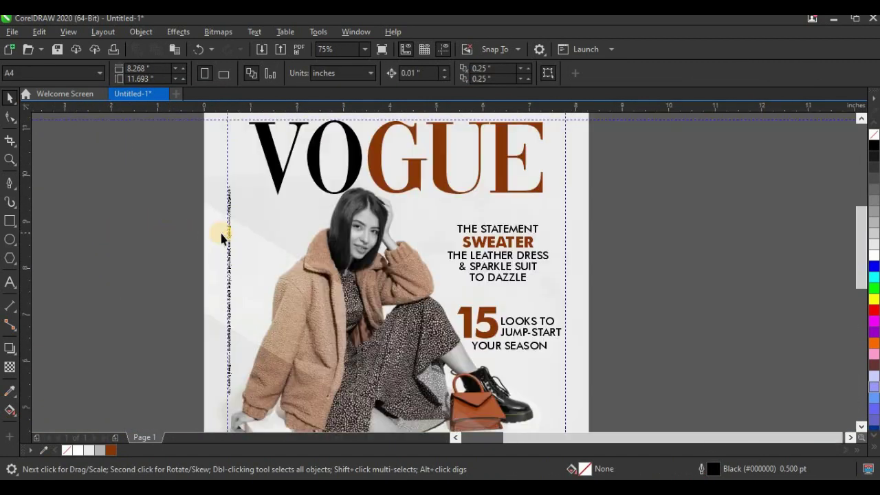
{"action": "scroll", "coordinate": [230, 224], "scroll_direction": "up", "scroll_amount": 3}
{"action": "left_click", "coordinate": [235, 218]}
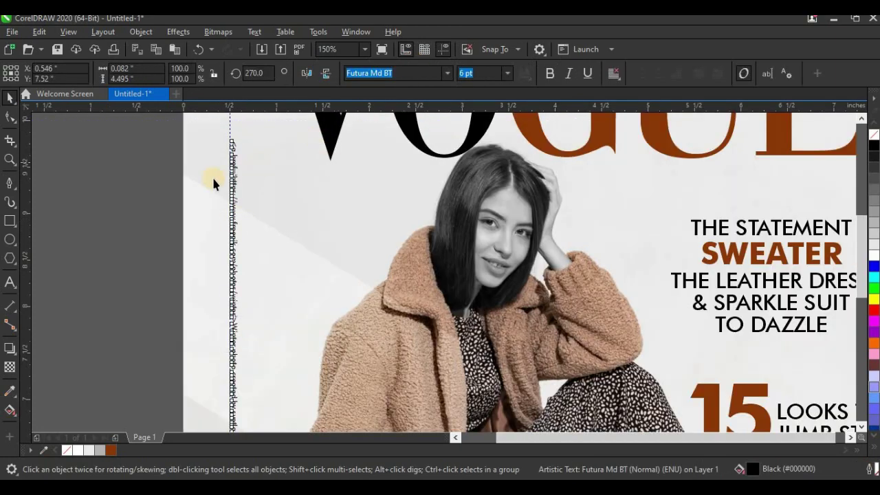
{"action": "scroll", "coordinate": [208, 187], "scroll_direction": "down", "scroll_amount": 3}
{"action": "left_click", "coordinate": [206, 189]}
{"action": "scroll", "coordinate": [248, 205], "scroll_direction": "up", "scroll_amount": 3}
{"action": "left_click", "coordinate": [247, 205]}
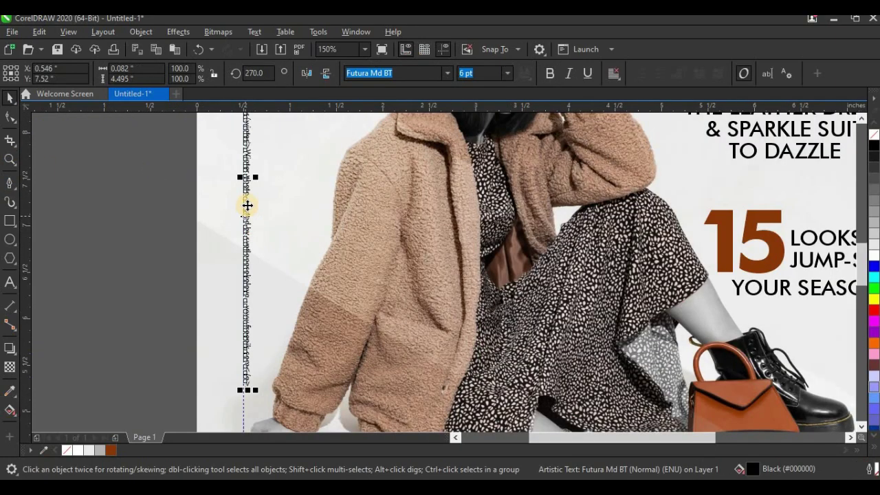
{"action": "scroll", "coordinate": [247, 204], "scroll_direction": "down", "scroll_amount": 2}
{"action": "mouse_move", "coordinate": [246, 221]}
{"action": "left_mouse_down"}
{"action": "mouse_move", "coordinate": [246, 314]}
{"action": "mouse_move", "coordinate": [244, 234]}
{"action": "left_mouse_up"}
{"action": "scroll", "coordinate": [241, 233], "scroll_direction": "down", "scroll_amount": 1}
{"action": "scroll", "coordinate": [230, 258], "scroll_direction": "up", "scroll_amount": 2}
{"action": "scroll", "coordinate": [230, 258], "scroll_direction": "down", "scroll_amount": 1}
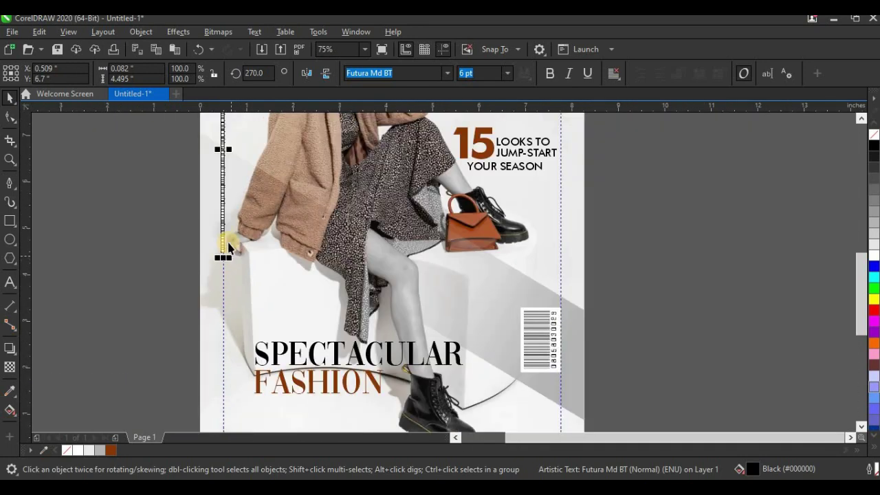
Move the attribution line further down, just inside the left margin guide, to about X 0.54 and Y 4.62 inches.
{"action": "left_click", "coordinate": [225, 371]}
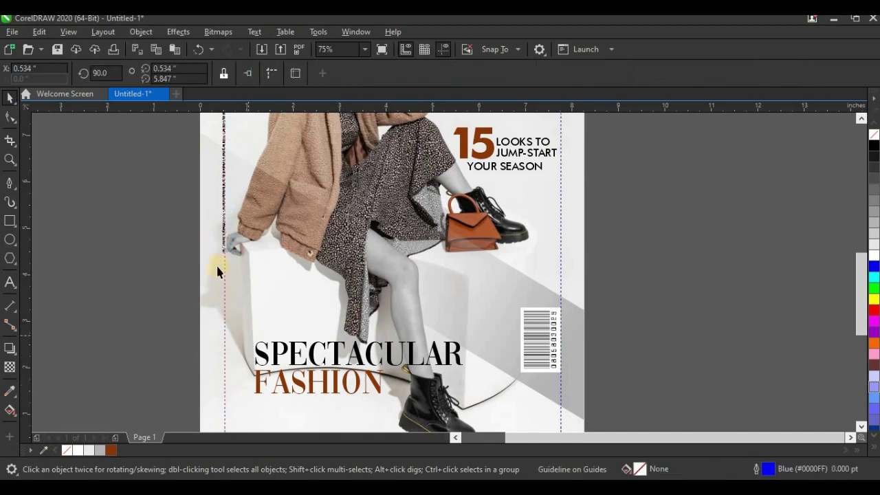
{"action": "scroll", "coordinate": [219, 234], "scroll_direction": "up", "scroll_amount": 2}
{"action": "left_click_drag", "start_coordinate": [240, 209], "coordinate": [246, 353]}
{"action": "scroll", "coordinate": [208, 255], "scroll_direction": "down", "scroll_amount": 2}
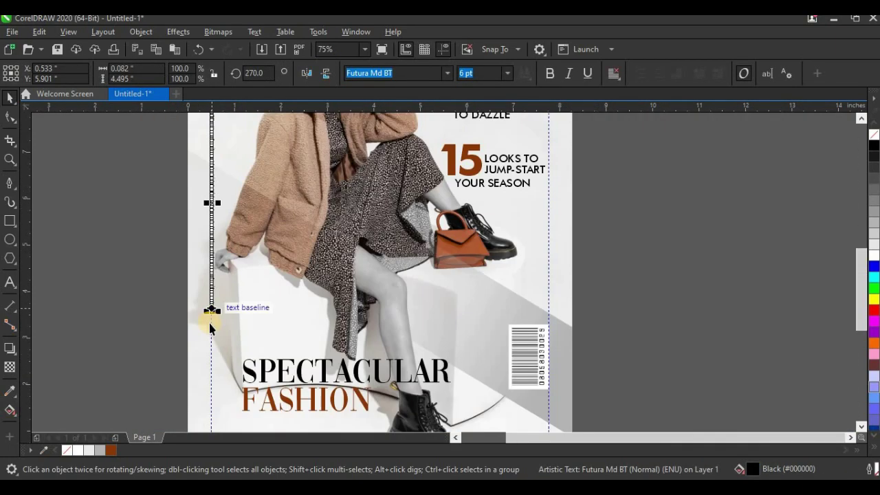
{"action": "scroll", "coordinate": [210, 315], "scroll_direction": "up", "scroll_amount": 1}
{"action": "left_click_drag", "start_coordinate": [216, 285], "coordinate": [215, 402]}
{"action": "scroll", "coordinate": [212, 218], "scroll_direction": "up", "scroll_amount": 2}
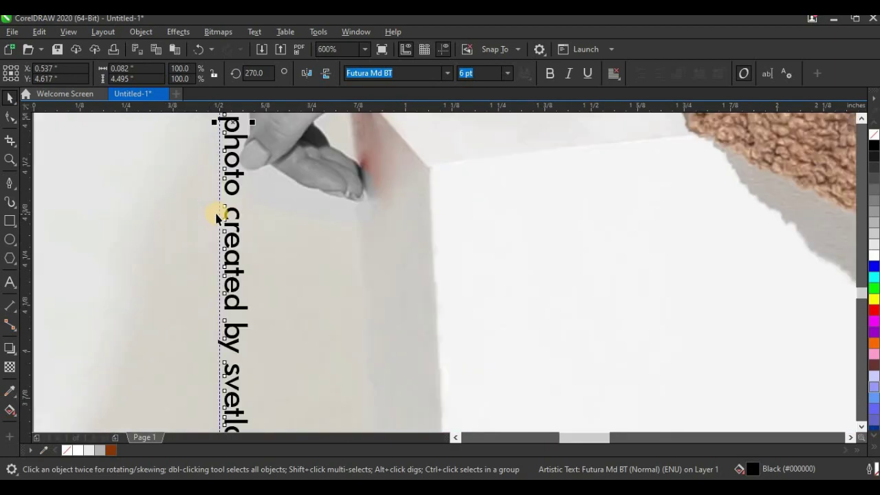
{"action": "scroll", "coordinate": [227, 275], "scroll_direction": "down", "scroll_amount": 3}
{"action": "scroll", "coordinate": [229, 306], "scroll_direction": "down", "scroll_amount": 1}
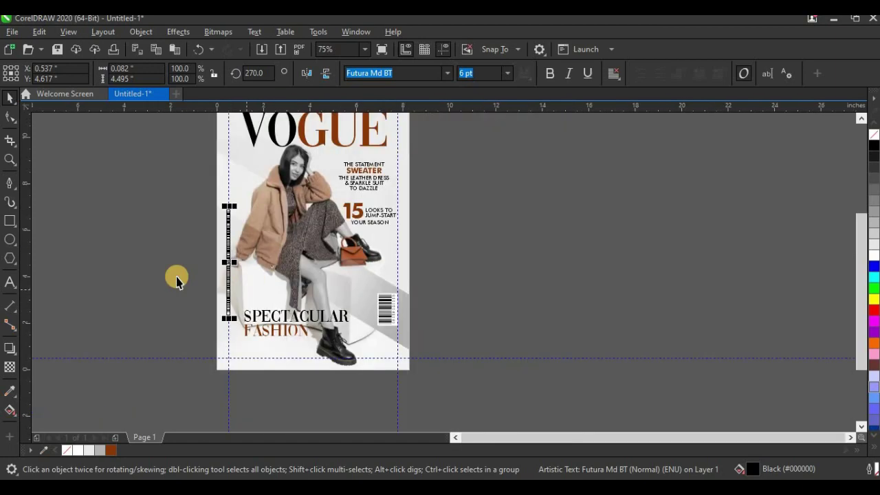
Fit the whole cover in view and examine the finished design in full-screen preview.
{"action": "left_click", "coordinate": [176, 278]}
{"action": "scroll", "coordinate": [177, 275], "scroll_direction": "up", "scroll_amount": 2}
{"action": "scroll", "coordinate": [139, 272], "scroll_direction": "down", "scroll_amount": 4}
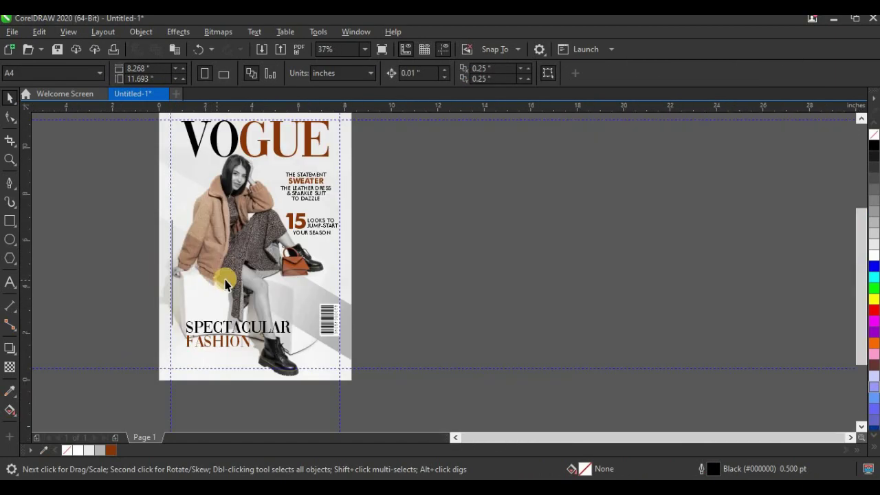
{"action": "scroll", "coordinate": [232, 221], "scroll_direction": "up", "scroll_amount": 3}
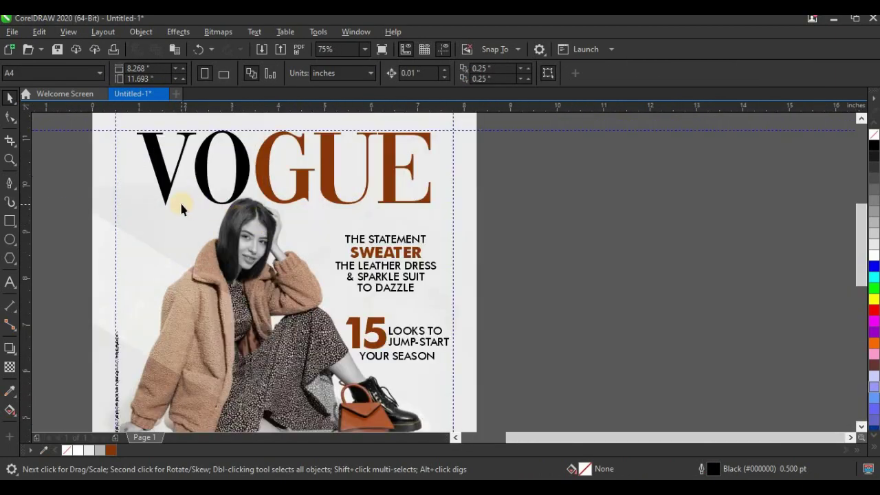
{"action": "left_click", "coordinate": [9, 161]}
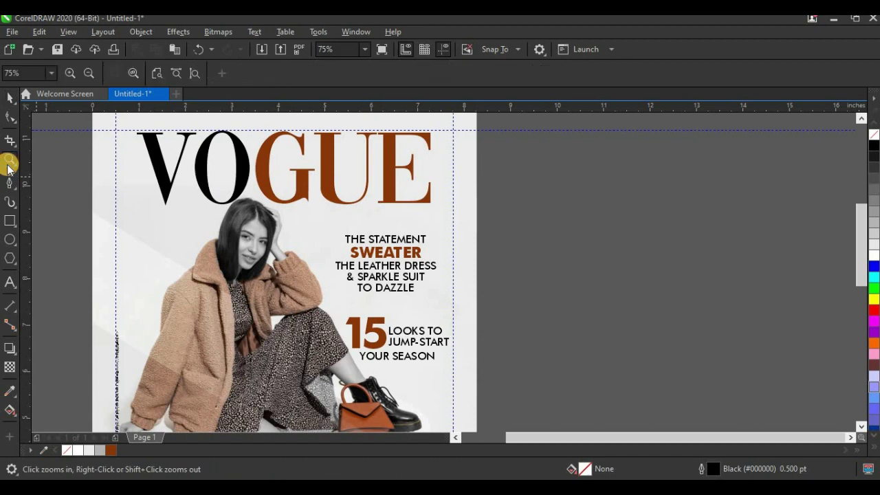
{"action": "left_click", "coordinate": [133, 73]}
{"action": "right_click", "coordinate": [193, 177]}
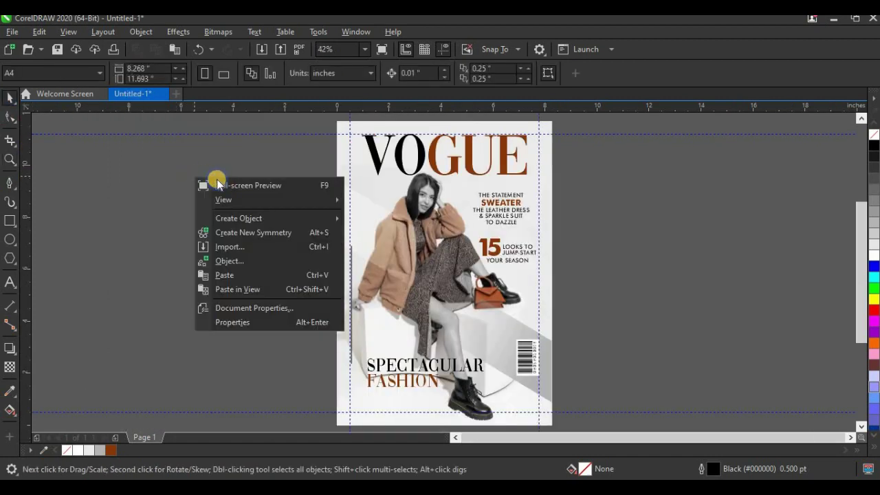
{"action": "left_click", "coordinate": [219, 186]}
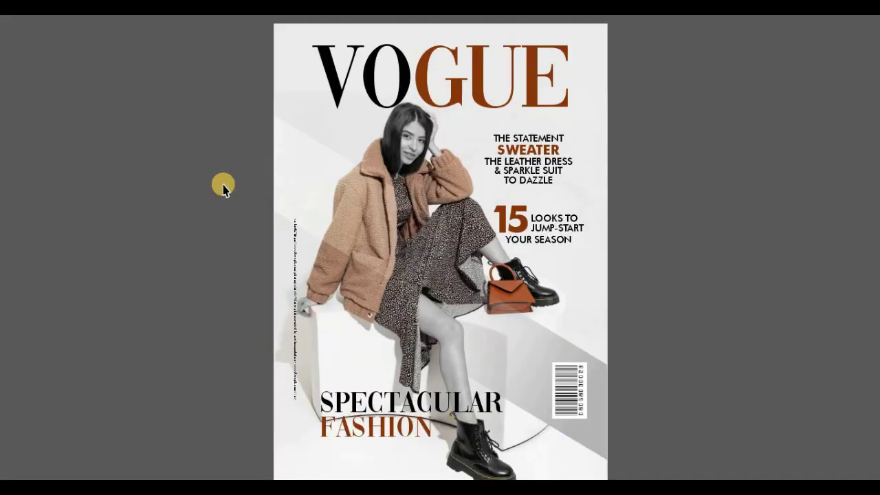